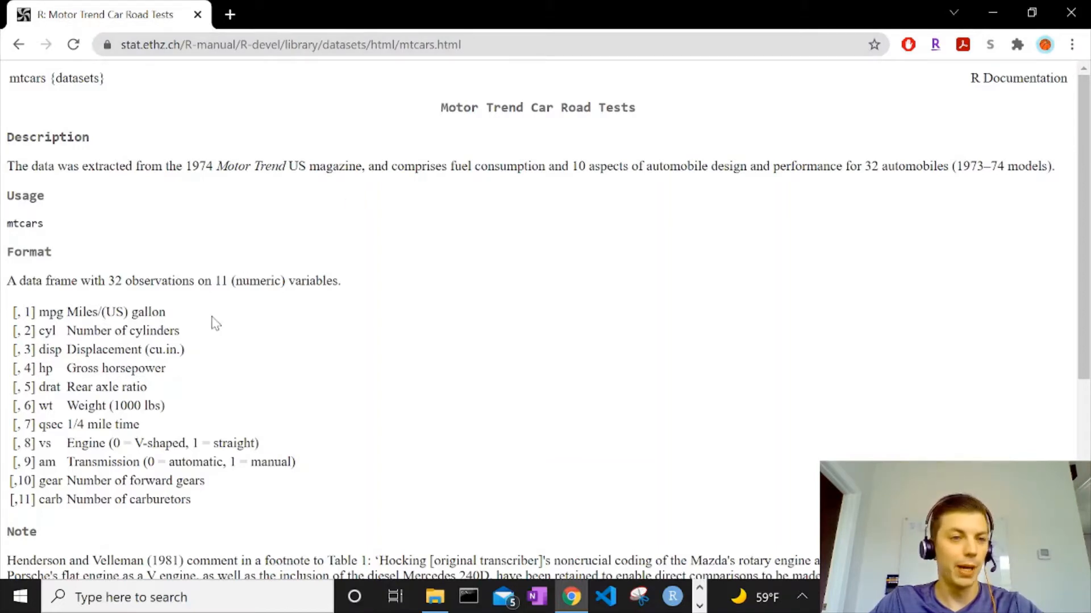
Read the mtcars dataset's variable descriptions on the R documentation page.
scroll(214, 319, down, 3)
scroll(86, 238, up, 2)
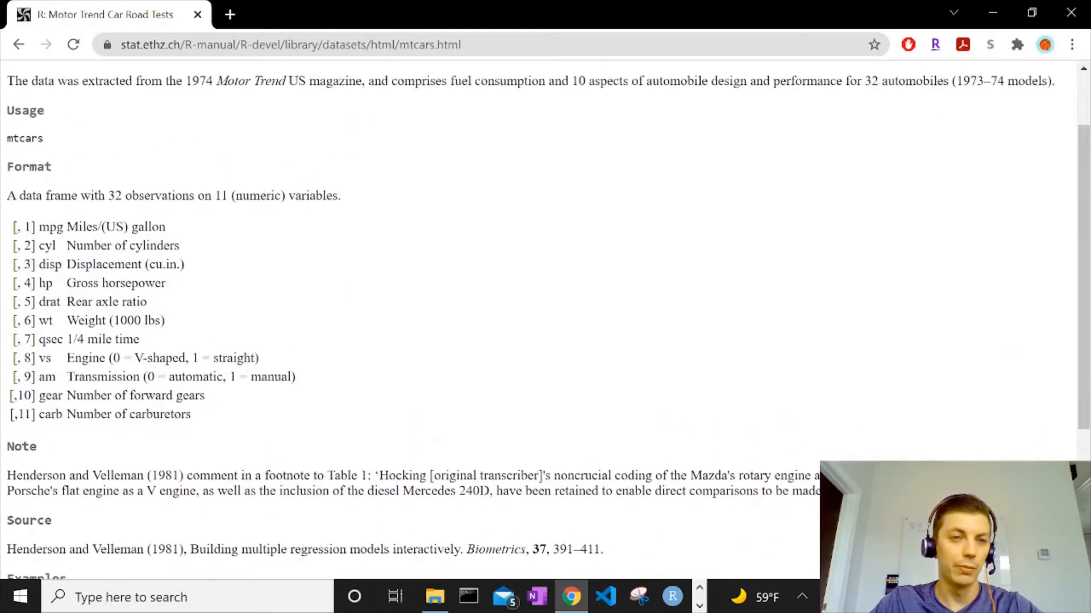
drag(78, 226, 212, 426)
click(219, 427)
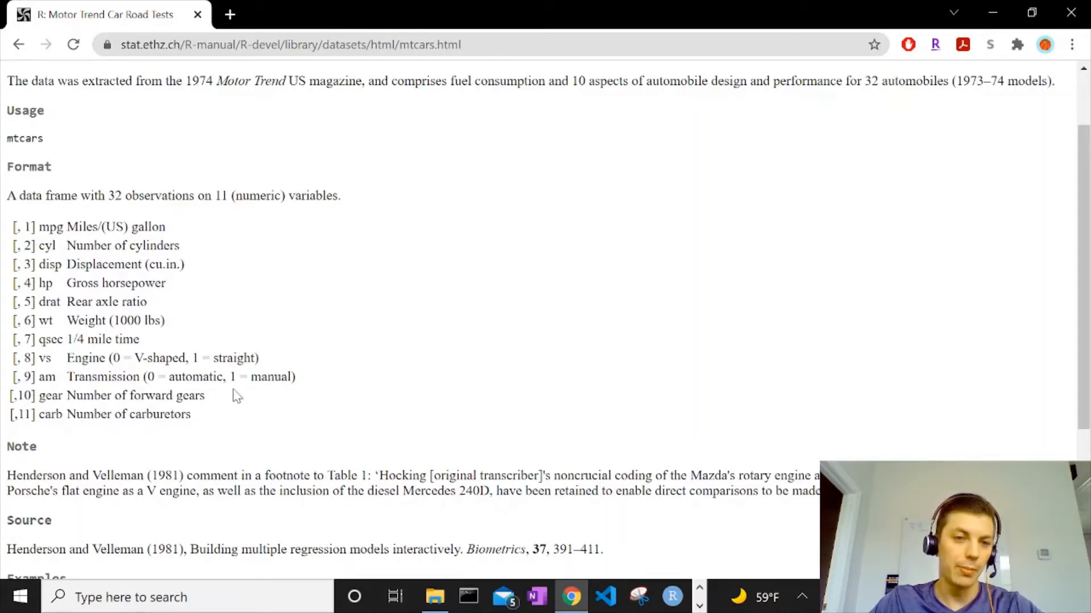
scroll(297, 396, up, 1)
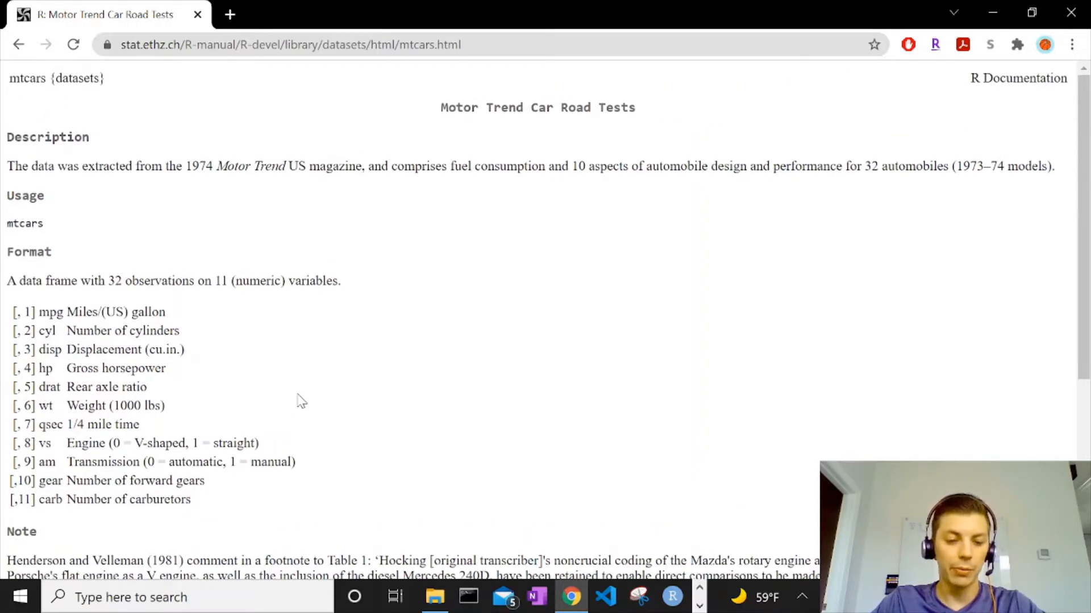
Launch Power BI Desktop from the desktop shortcut and the Windows search.
key(super+d)
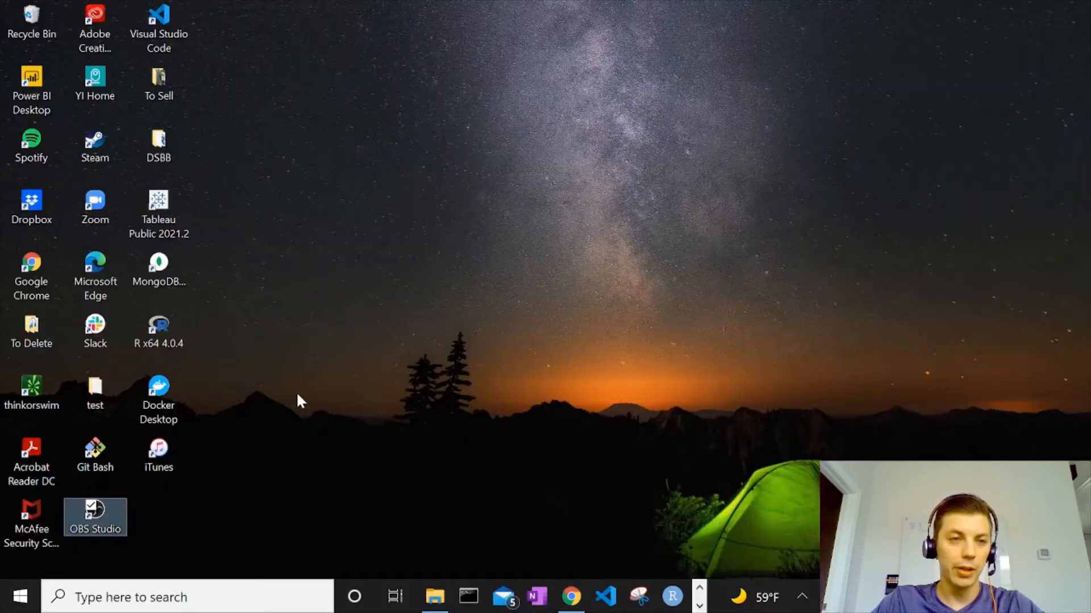
double_click(48, 92)
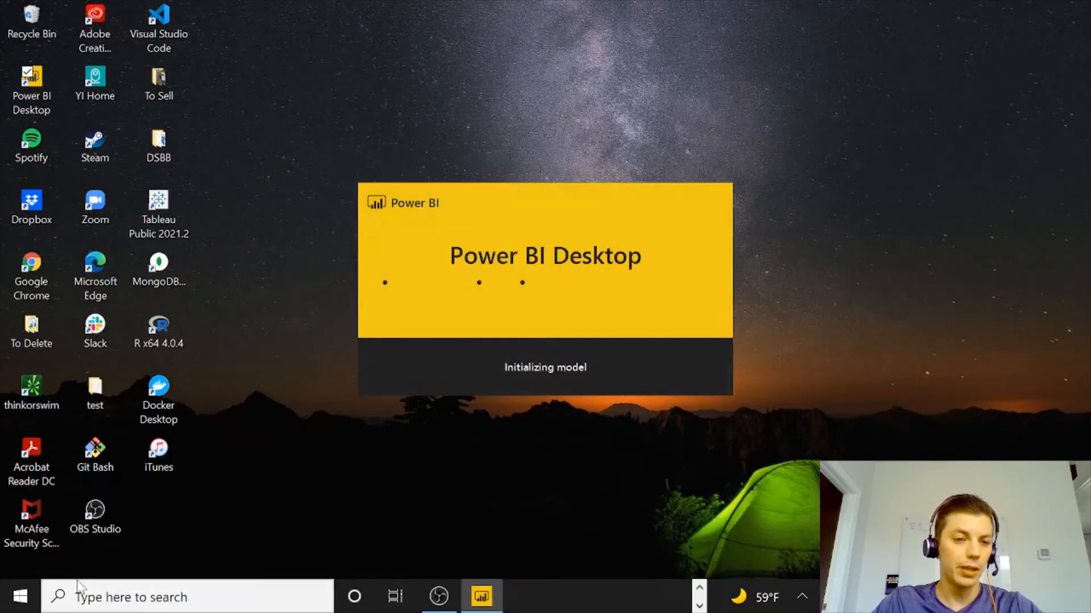
click(108, 605)
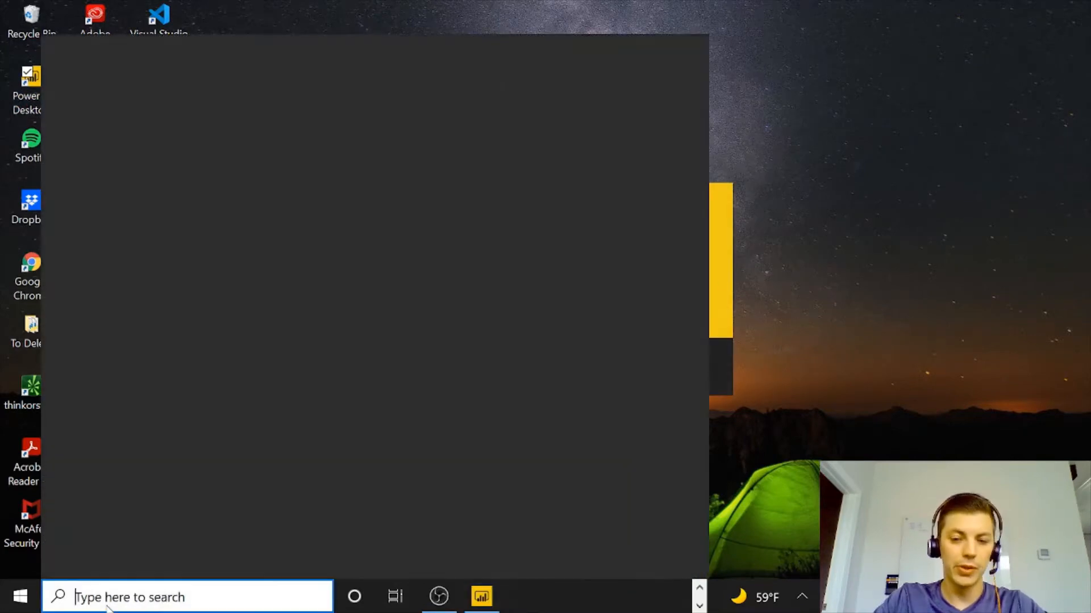
text(power bi)
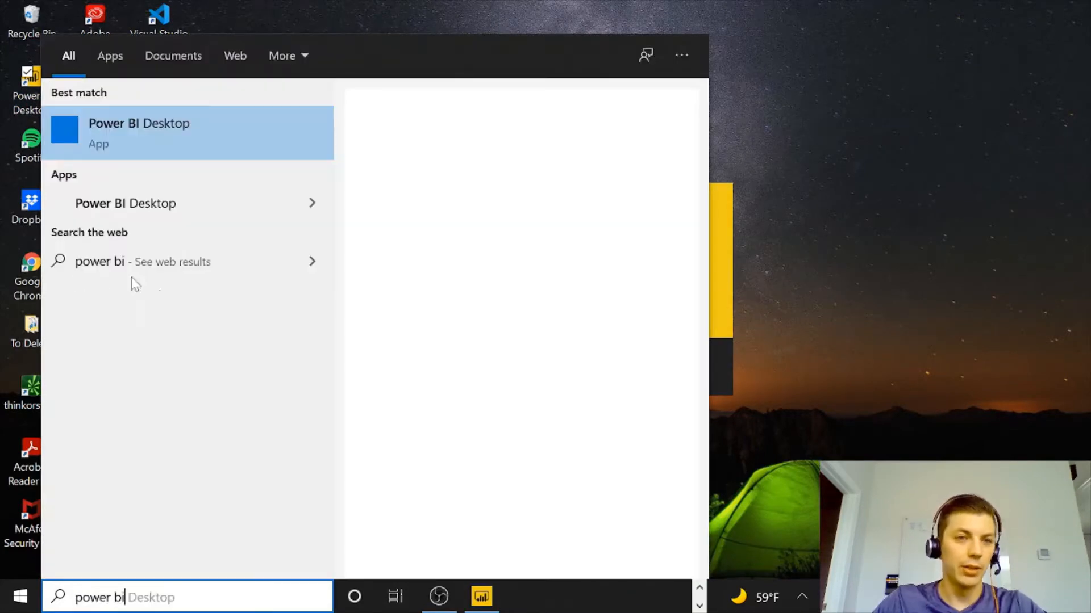
click(111, 149)
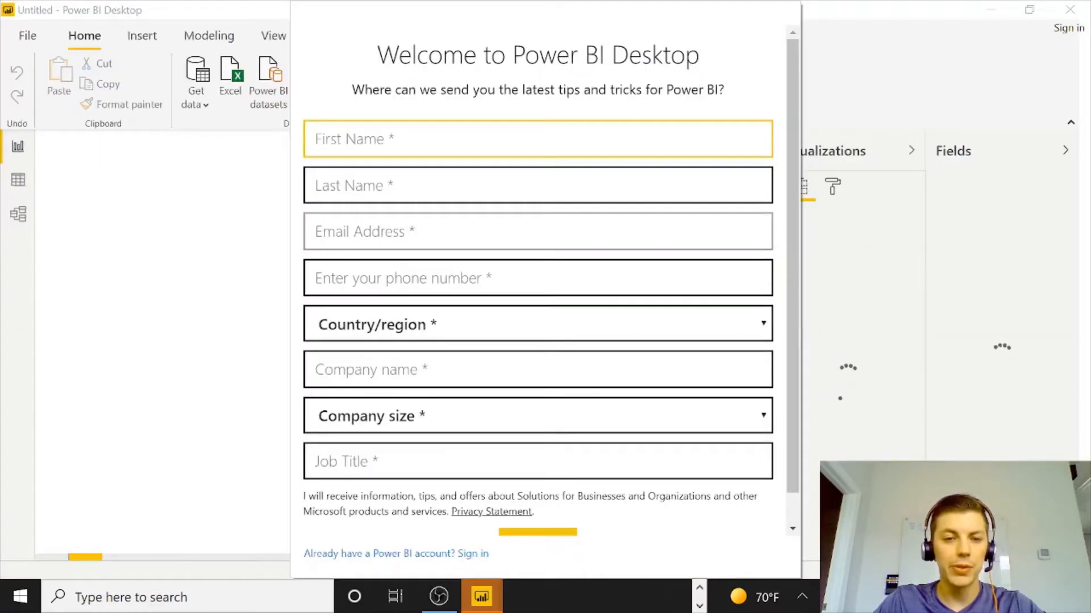
Dismiss the welcome registration form and close the sign-in dialog without signing in.
scroll(538, 318, down, 1)
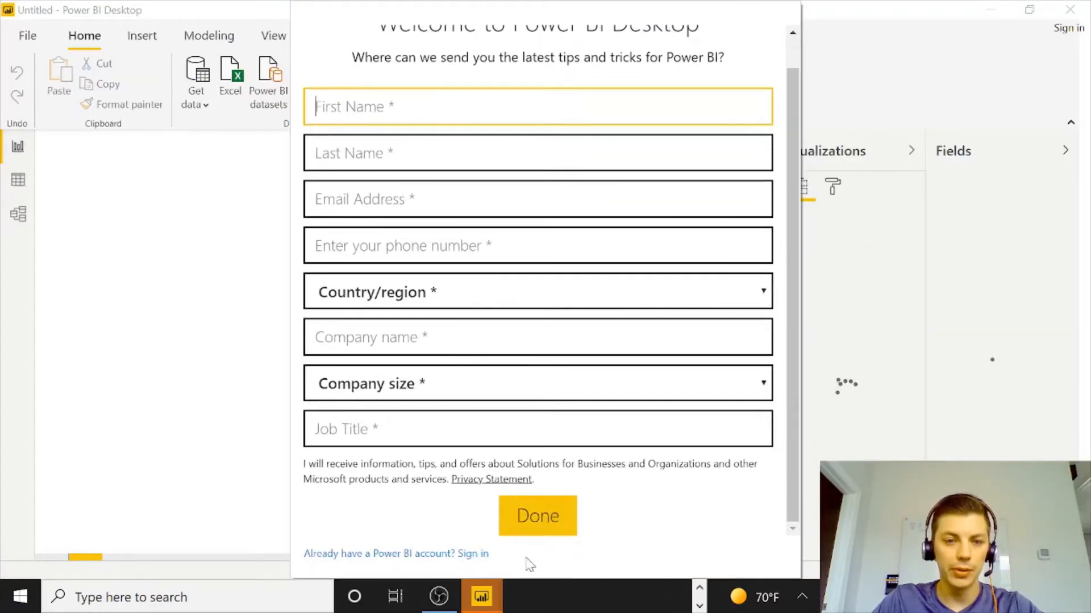
click(359, 554)
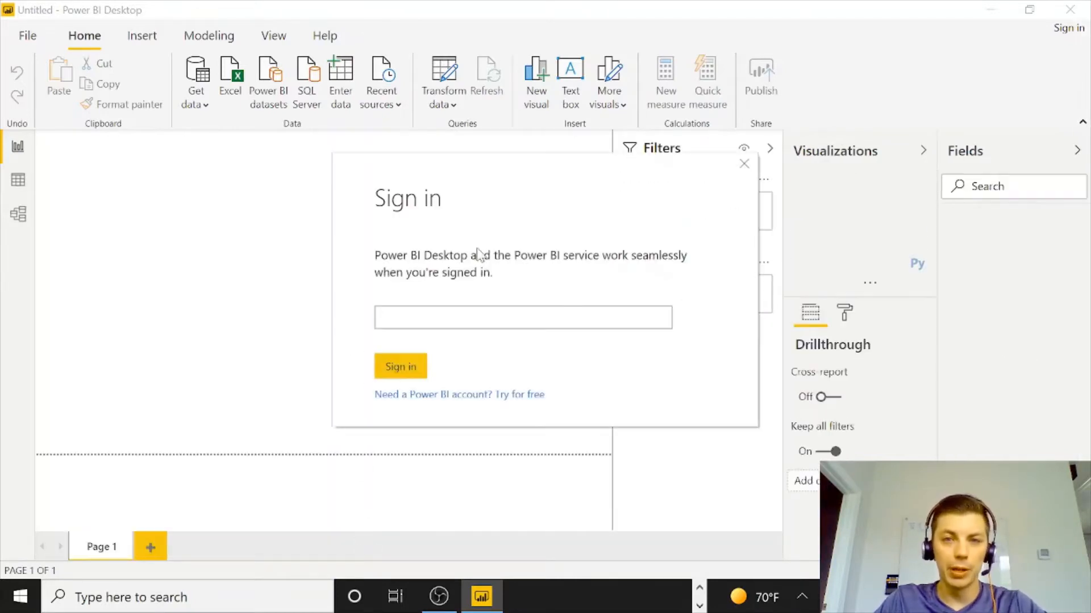
click(744, 164)
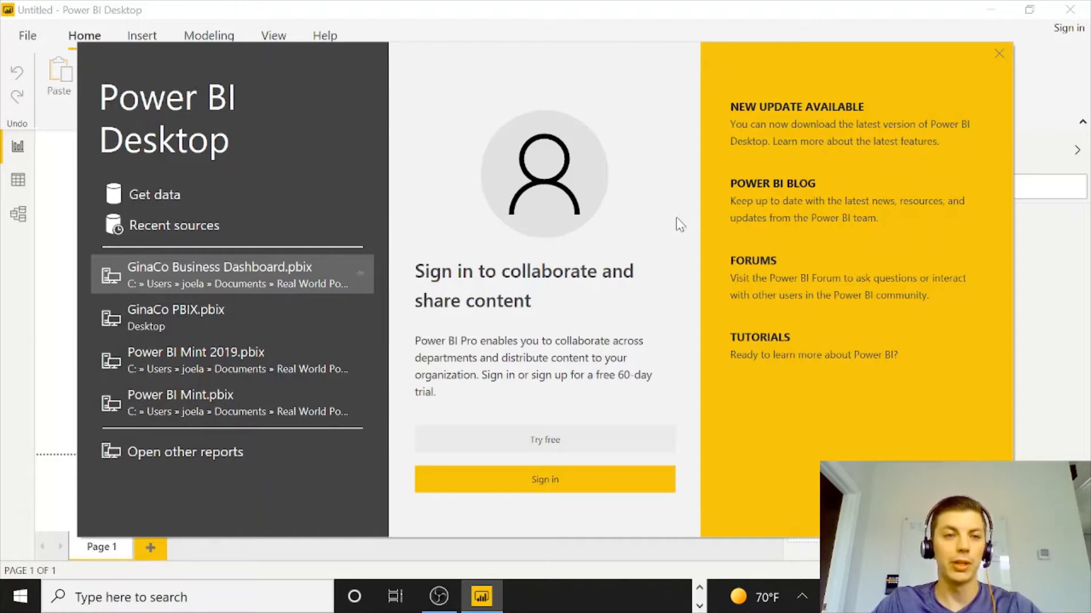
Open Get Data from the start screen and connect with the Text/CSV connector.
click(151, 193)
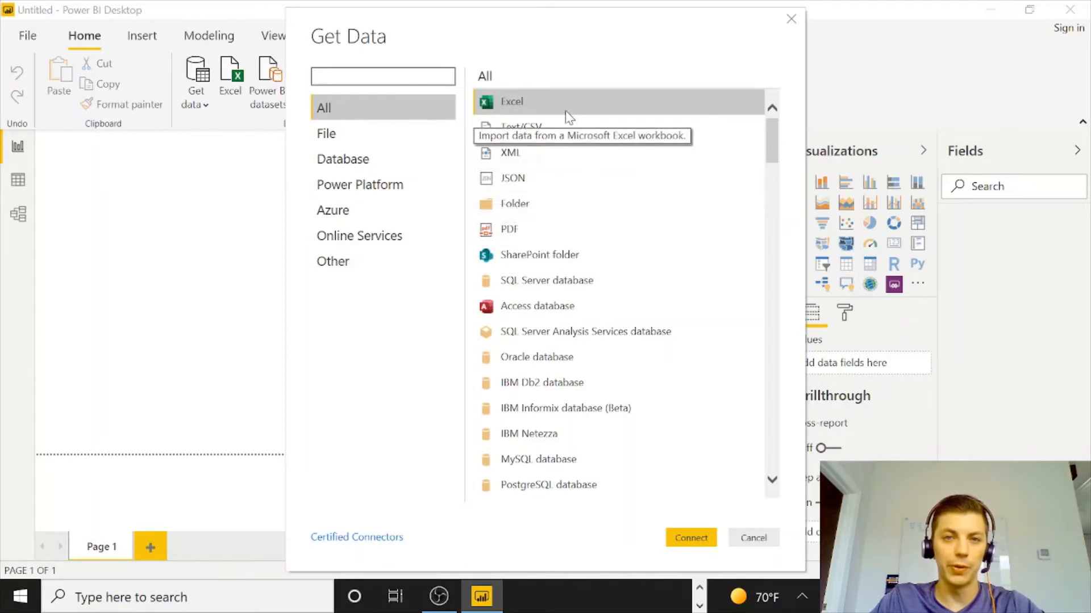
click(549, 135)
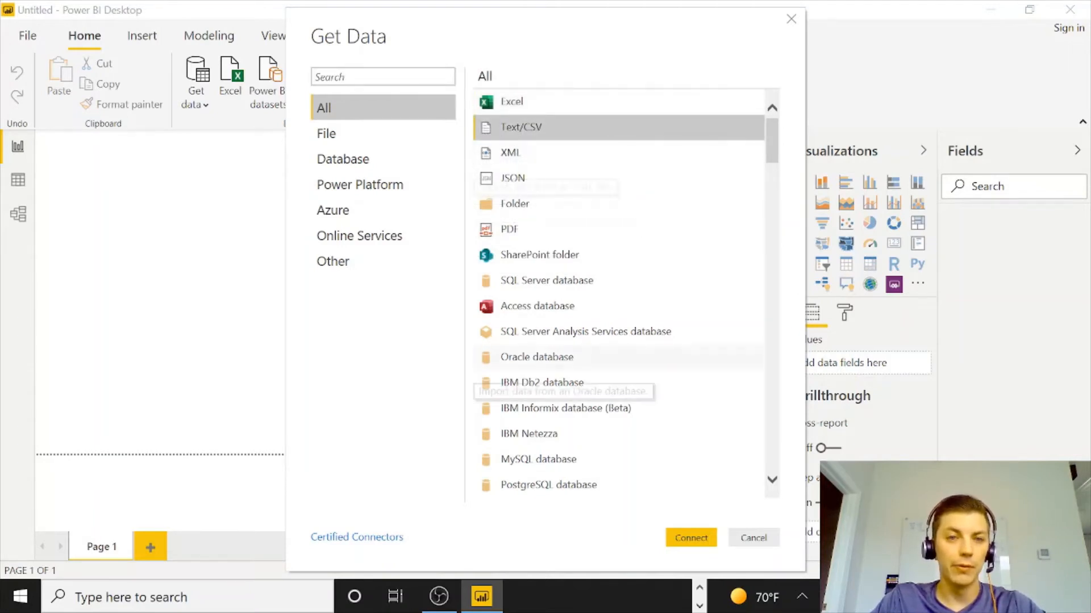
scroll(556, 295, down, 3)
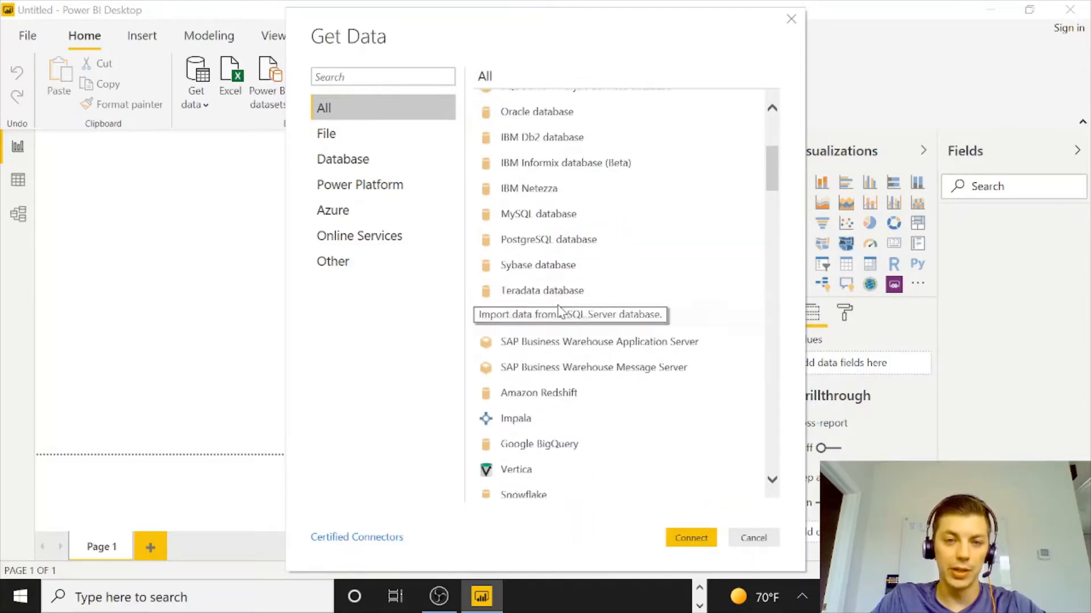
scroll(536, 397, down, 2)
scroll(642, 421, down, 1)
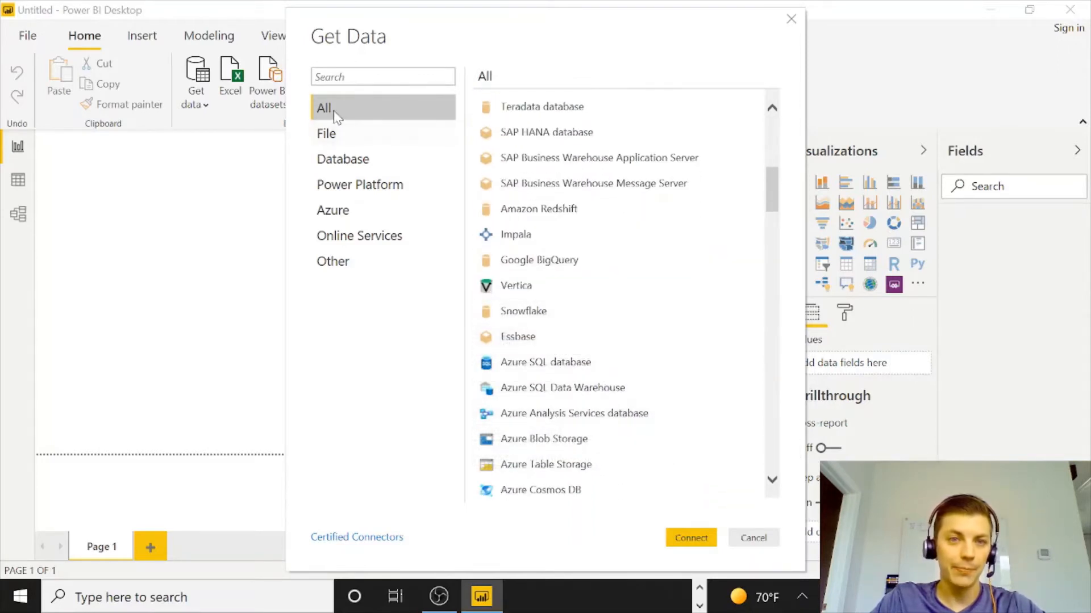
scroll(591, 313, down, 3)
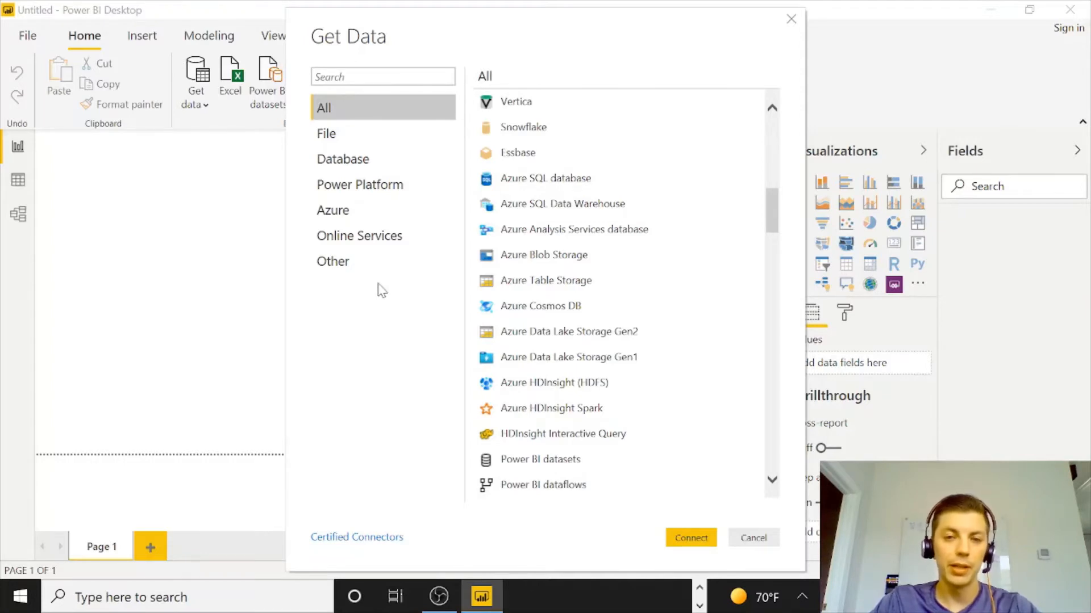
scroll(594, 391, up, 5)
scroll(593, 391, up, 3)
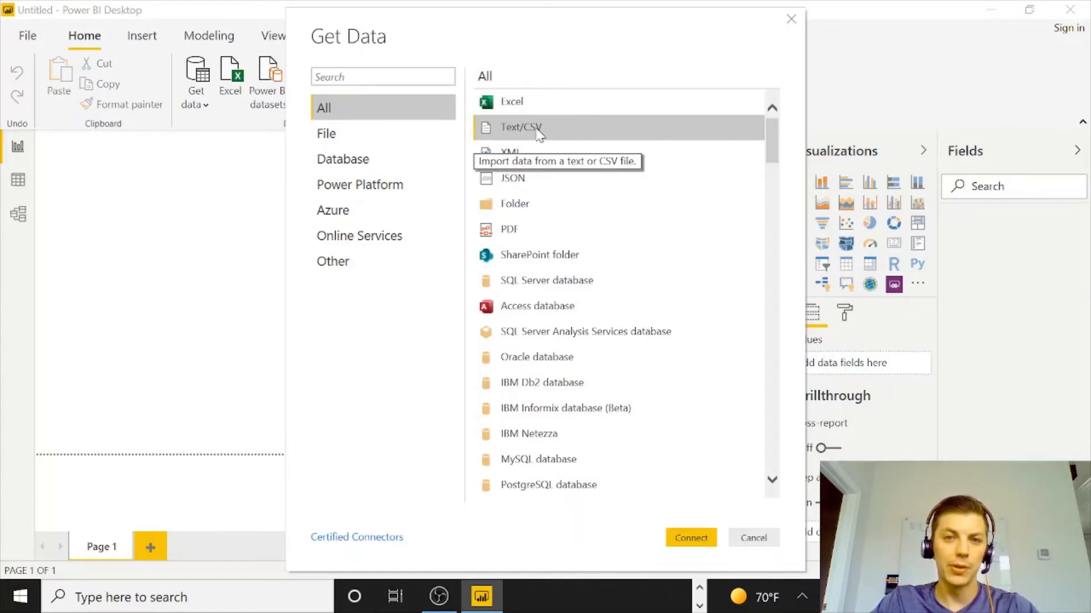
click(694, 539)
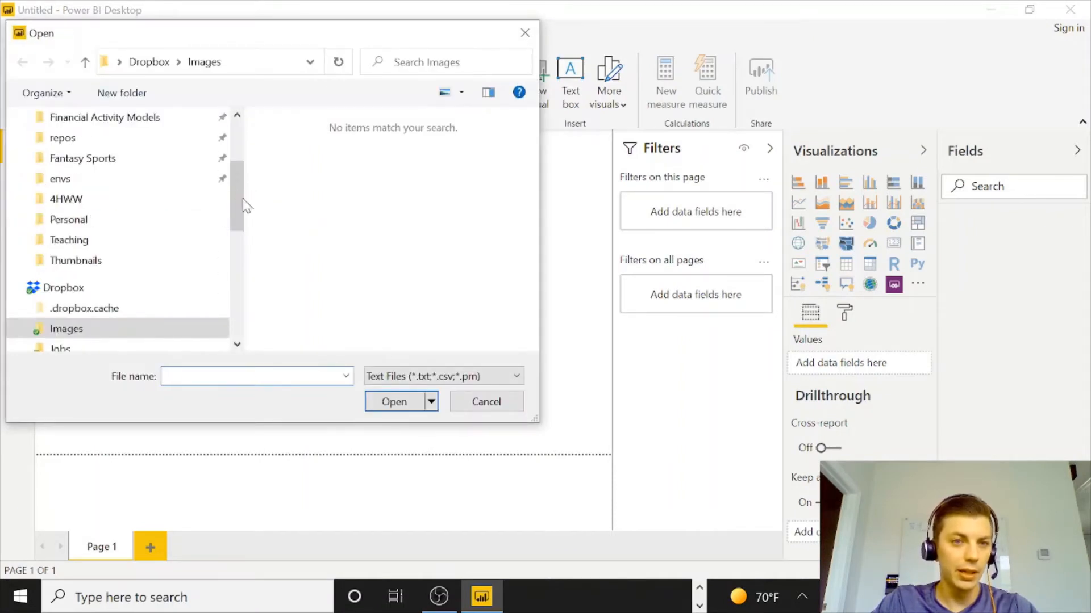
Browse to the DSBB folder on the Desktop in the Open dialog and enlarge the dialog.
drag(242, 199, 237, 109)
scroll(153, 188, down, 3)
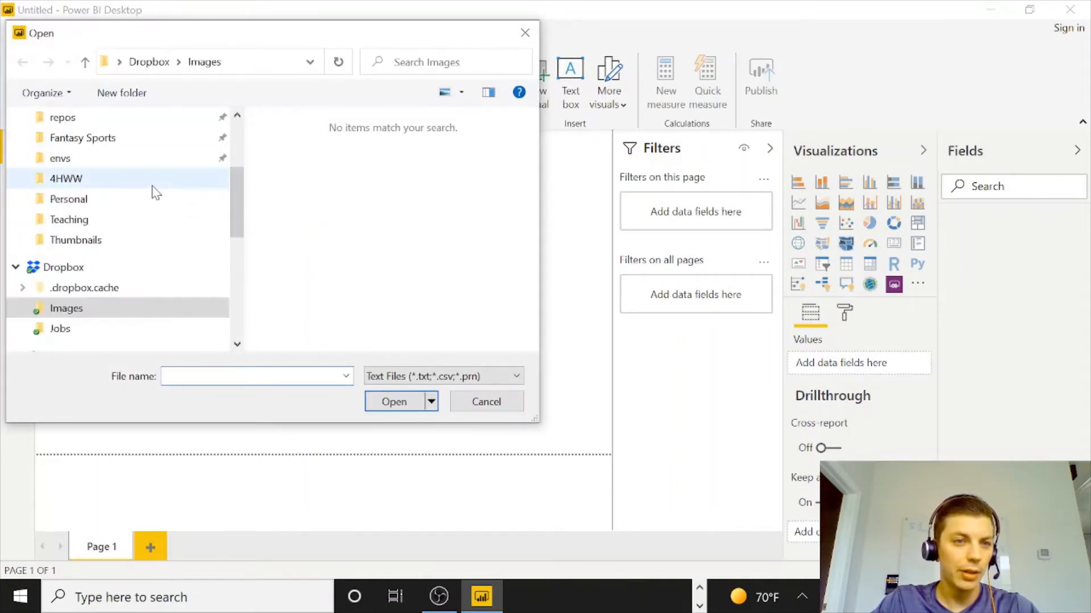
scroll(153, 191, down, 4)
scroll(153, 187, up, 5)
scroll(142, 205, down, 3)
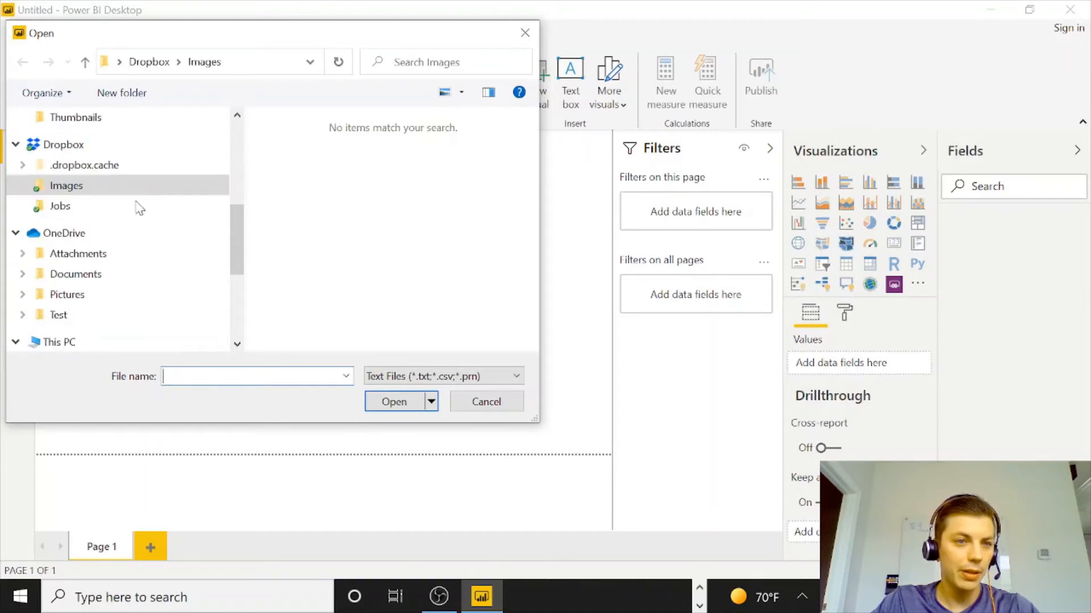
scroll(139, 209, down, 2)
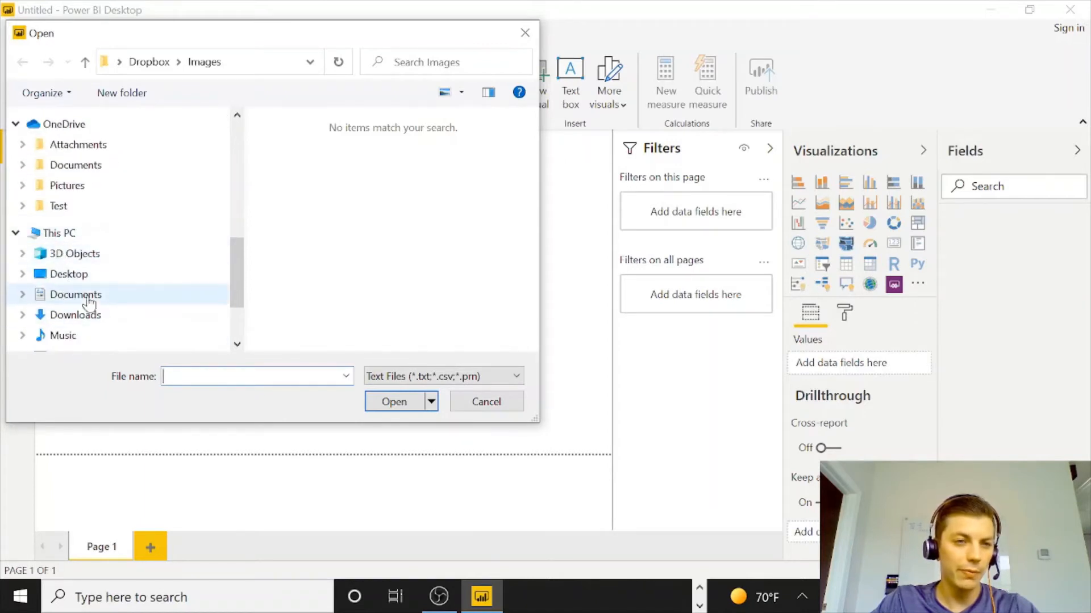
click(80, 276)
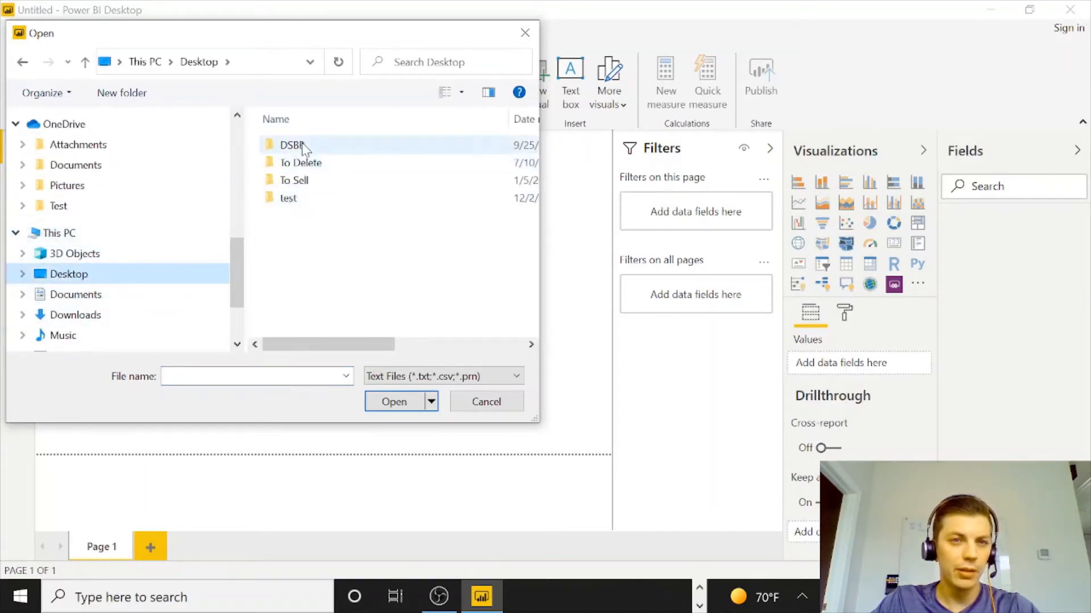
double_click(304, 146)
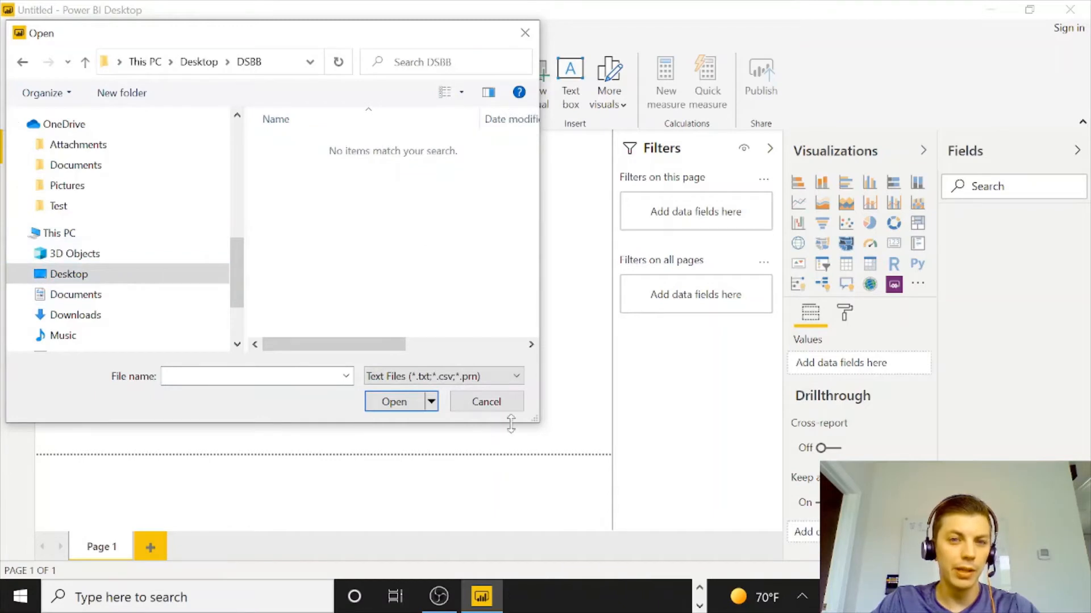
drag(534, 421, 719, 484)
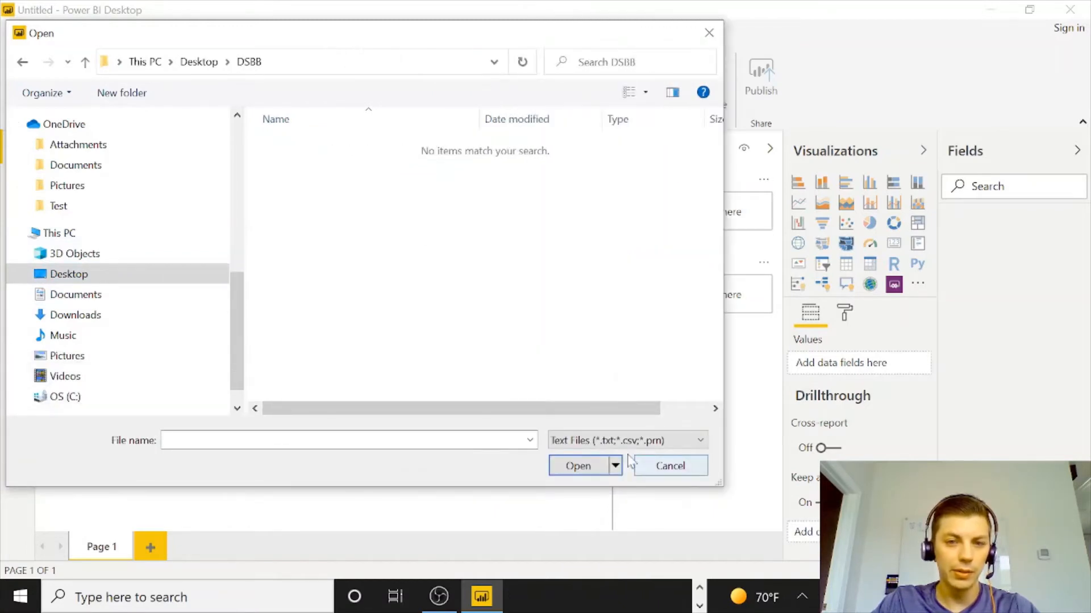
Show all file types and open the dsbb2_mtcars workbook.
click(653, 441)
click(602, 473)
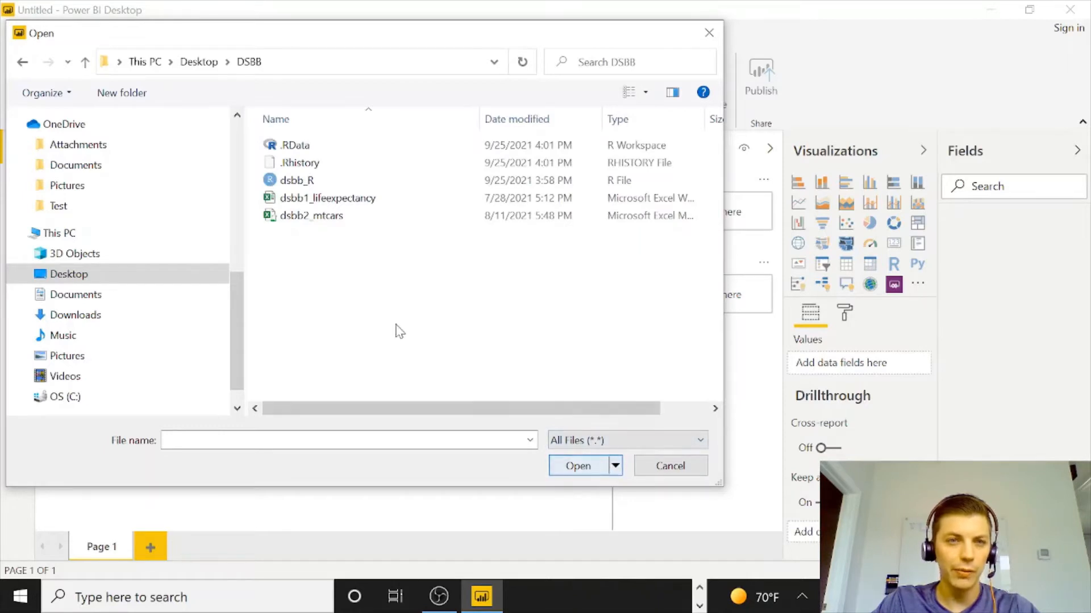
click(311, 189)
click(317, 199)
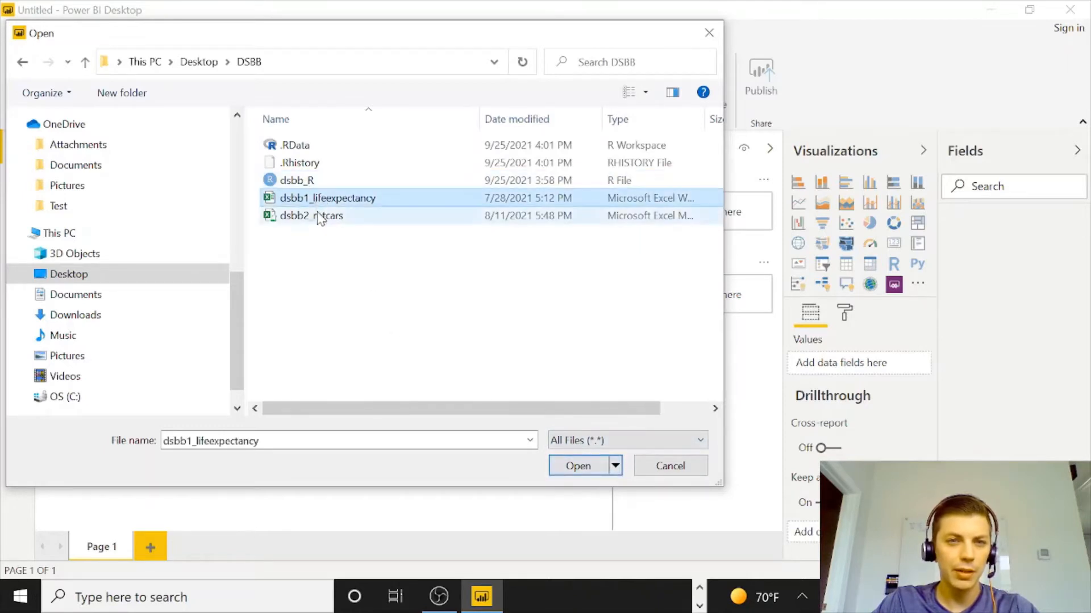
click(319, 215)
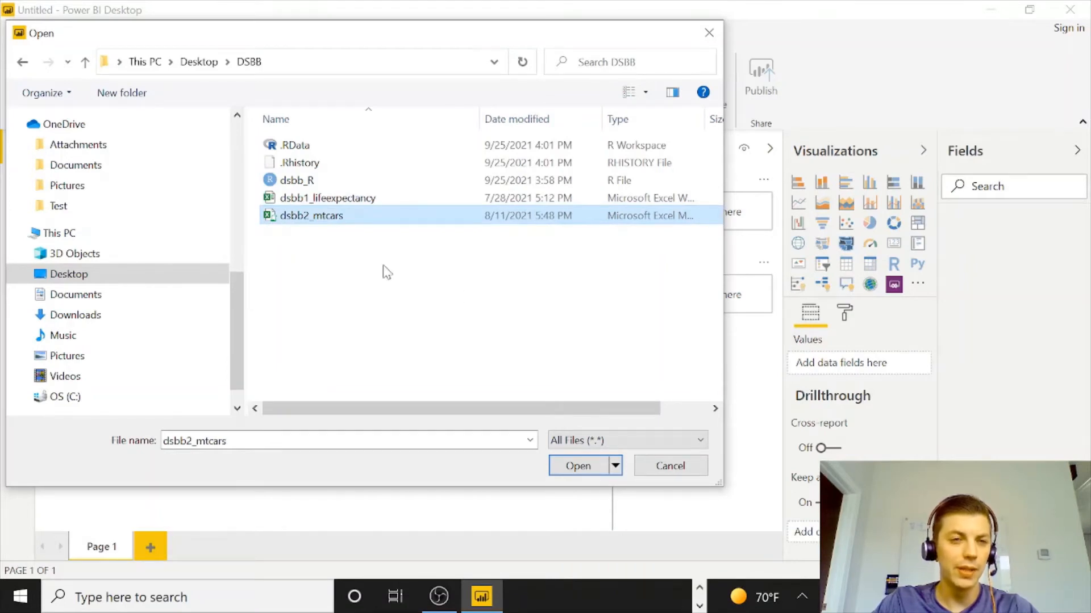
double_click(318, 216)
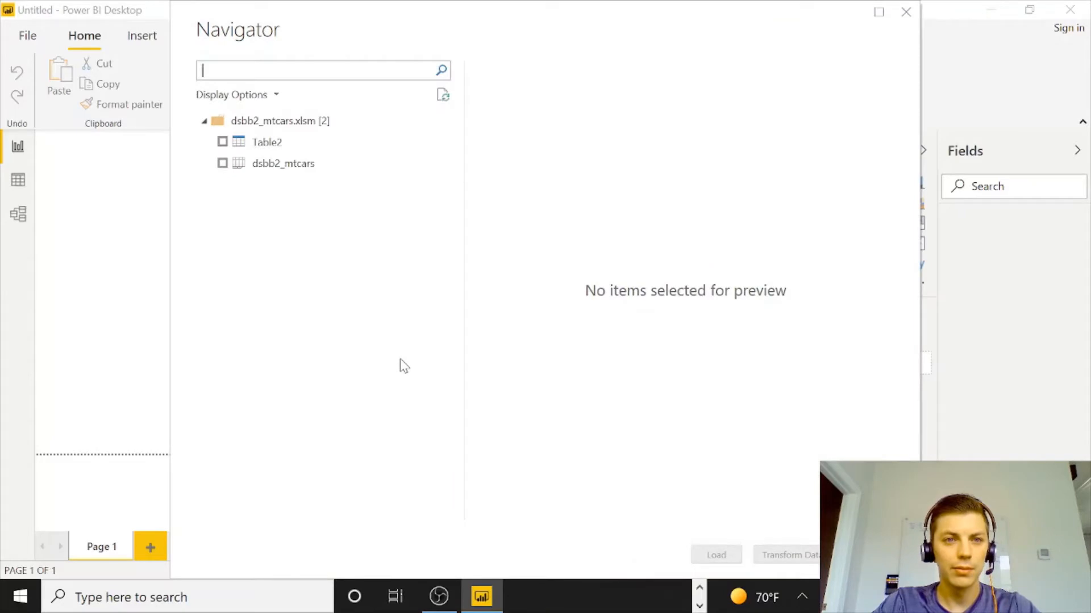
Select Table2 in the Navigator and scroll through its preview columns.
click(222, 142)
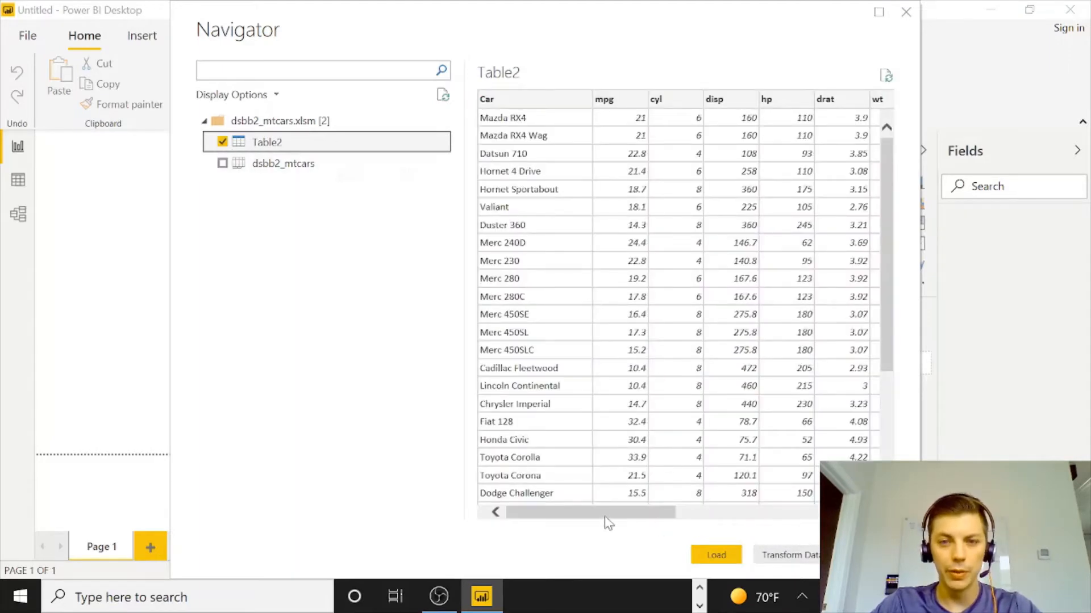
drag(605, 514, 835, 514)
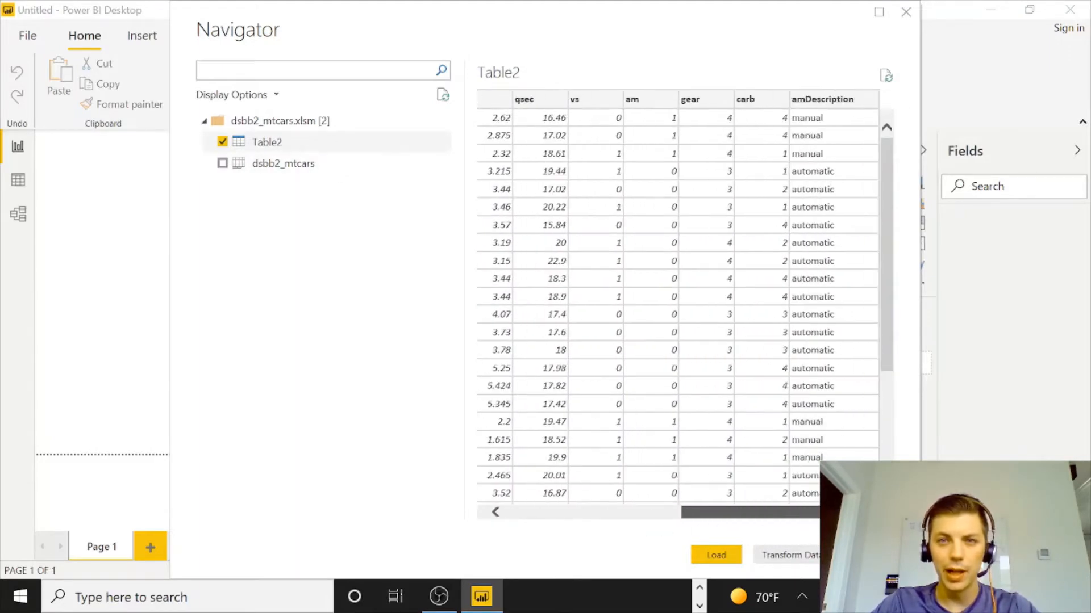
drag(835, 514, 784, 514)
scroll(802, 336, down, 3)
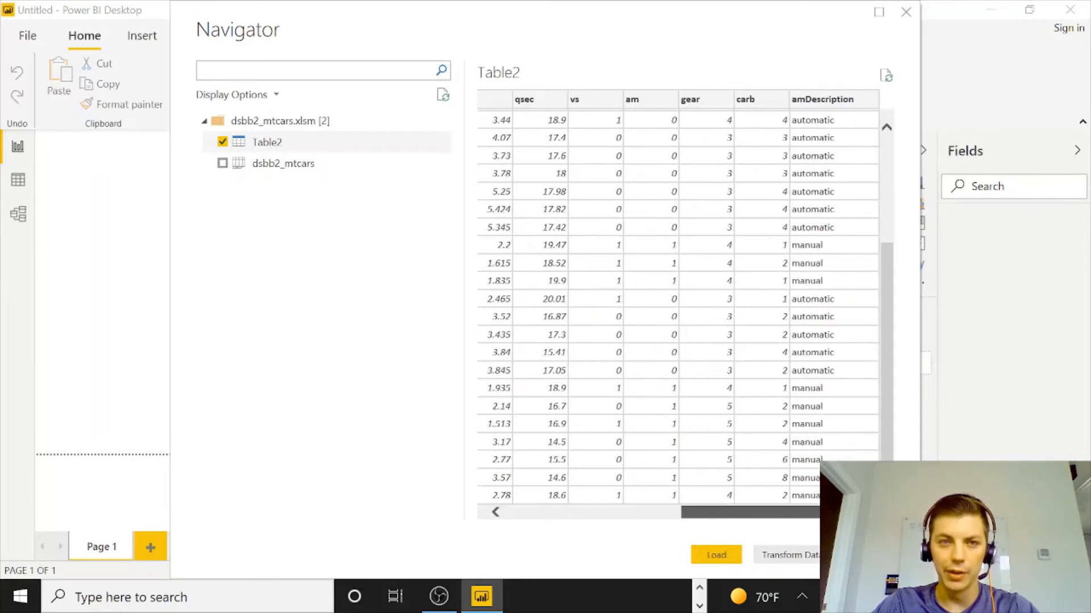
Preview the dsbb2_mtcars sheet, reselect only Table2, and open it in the Power Query Editor via Transform Data.
click(222, 142)
click(222, 163)
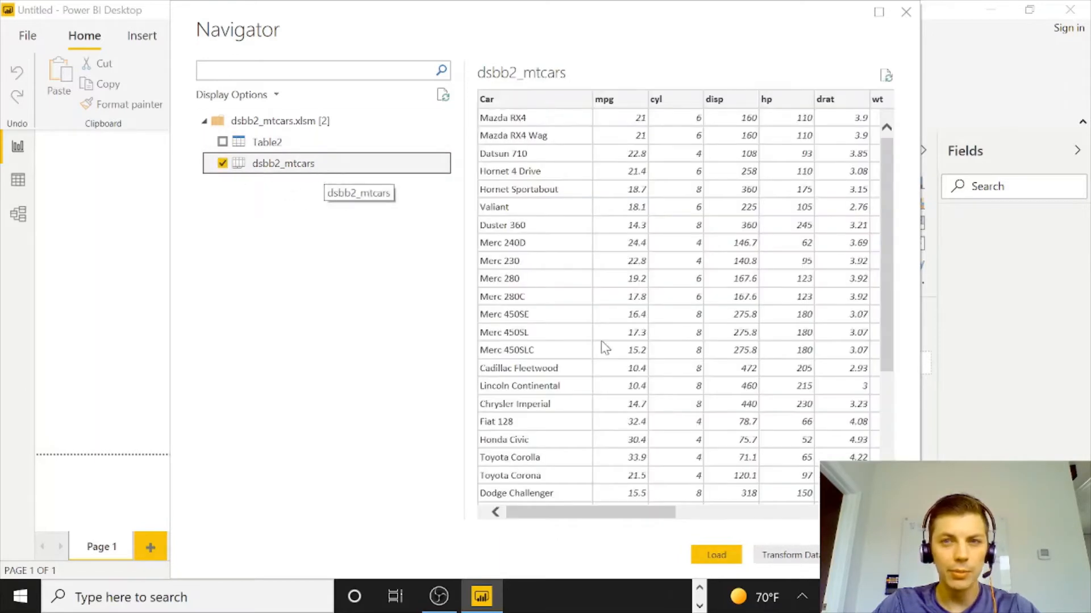
drag(606, 514, 462, 495)
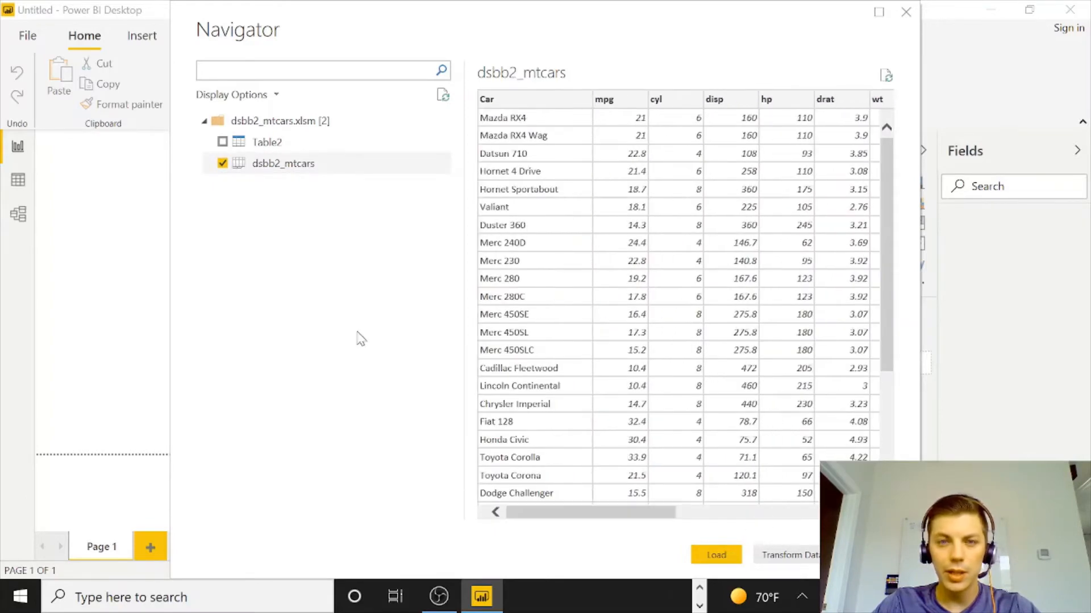
click(223, 164)
click(222, 142)
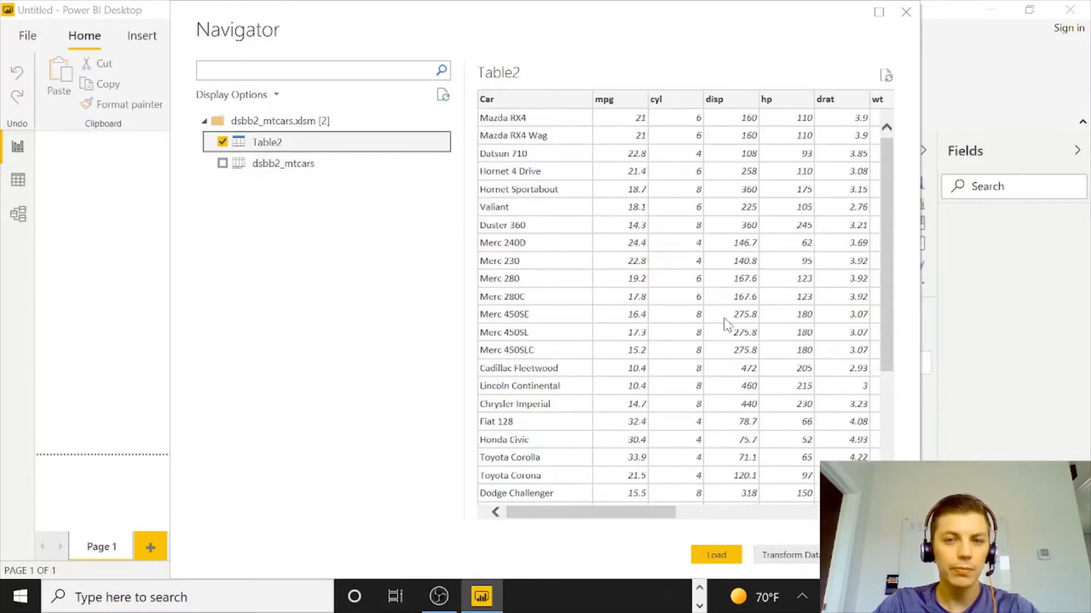
click(798, 560)
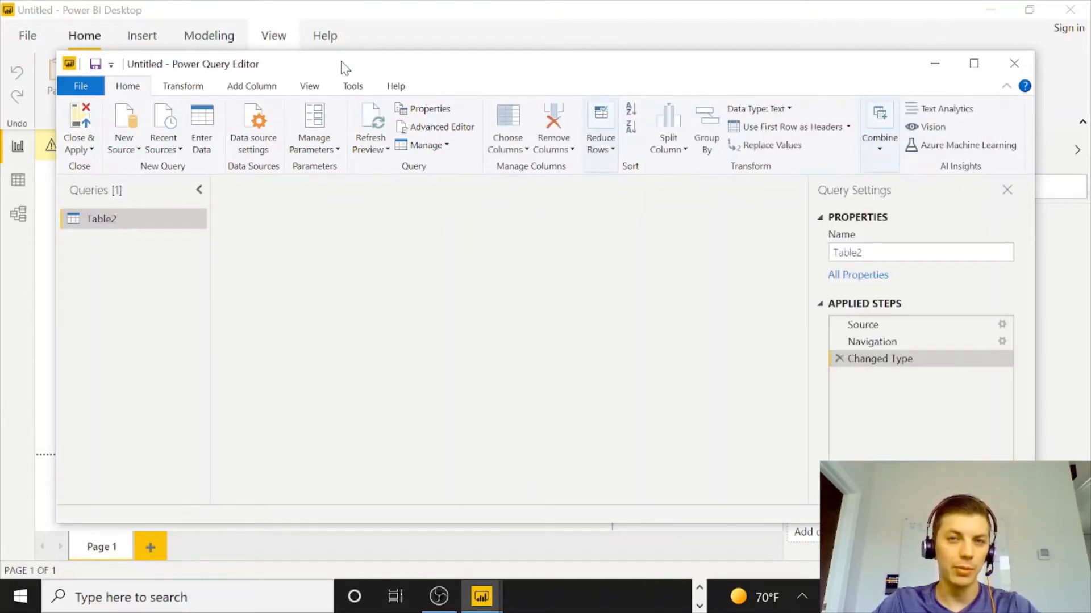
Remove the amDescription column from Table2 in the Power Query Editor.
drag(407, 500, 737, 503)
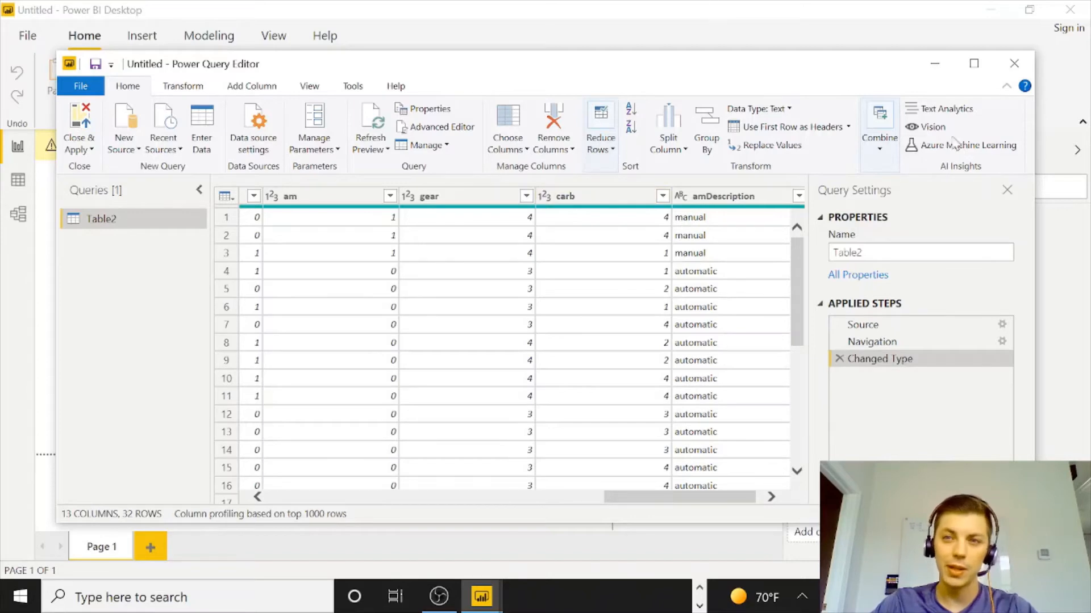
click(974, 63)
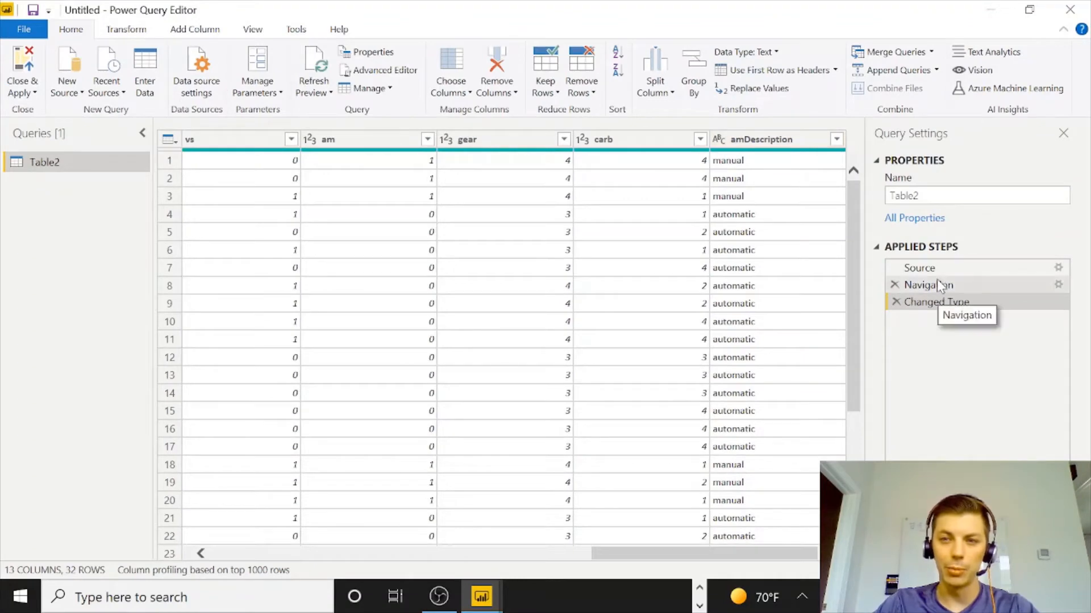
click(735, 149)
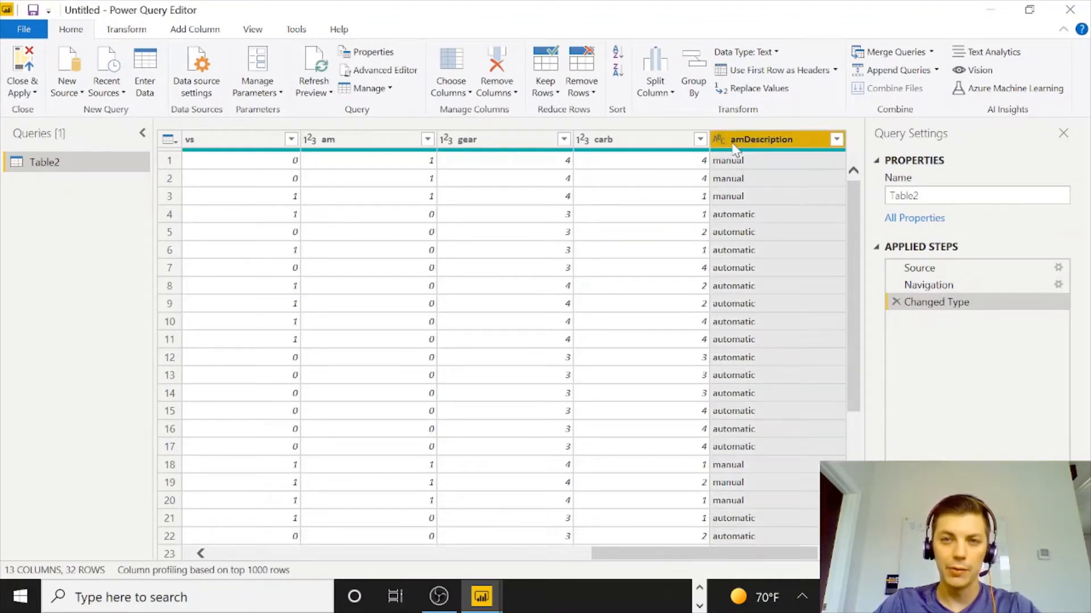
right_click(735, 148)
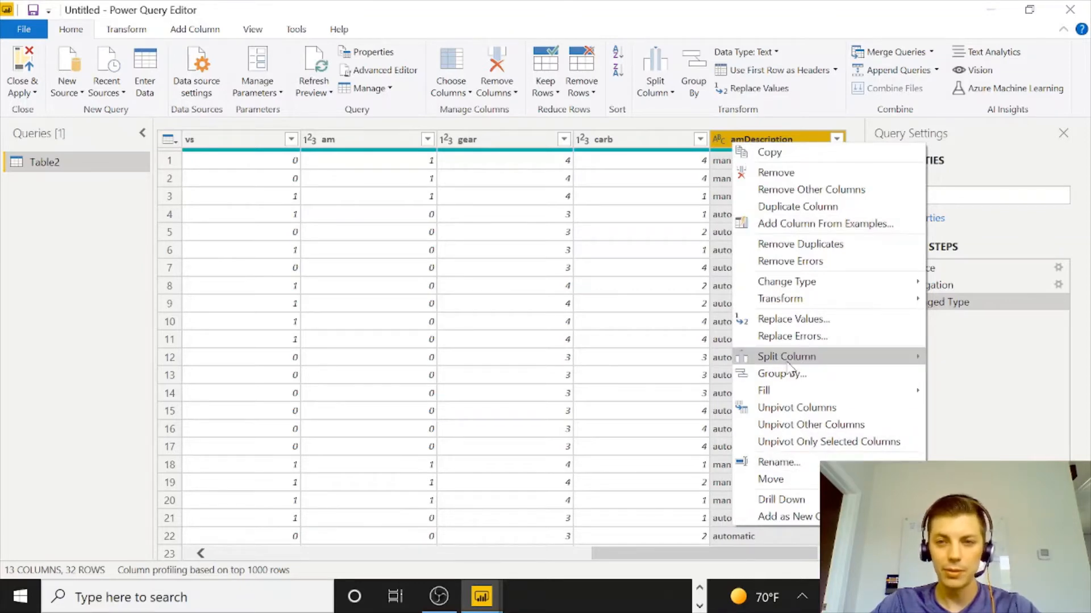
click(788, 173)
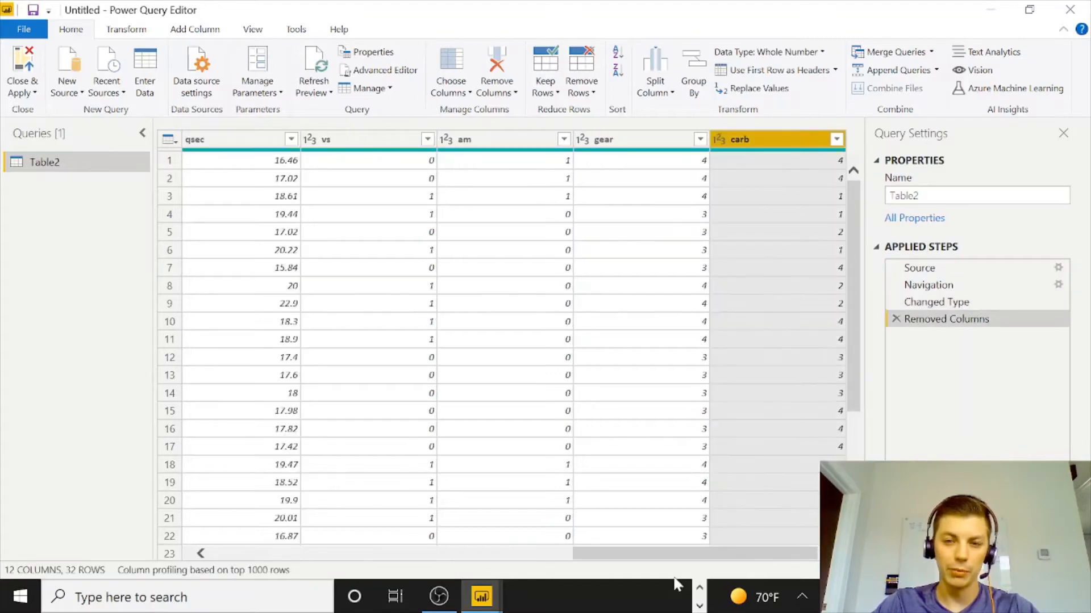
Rename the query to mtcars.
drag(672, 555, 710, 554)
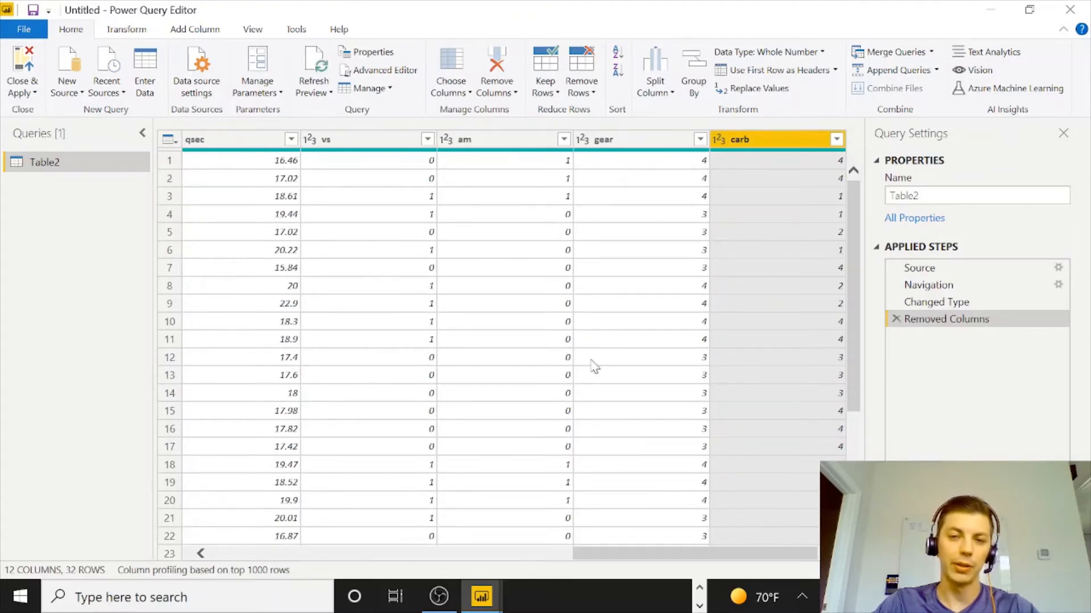
scroll(585, 341, down, 4)
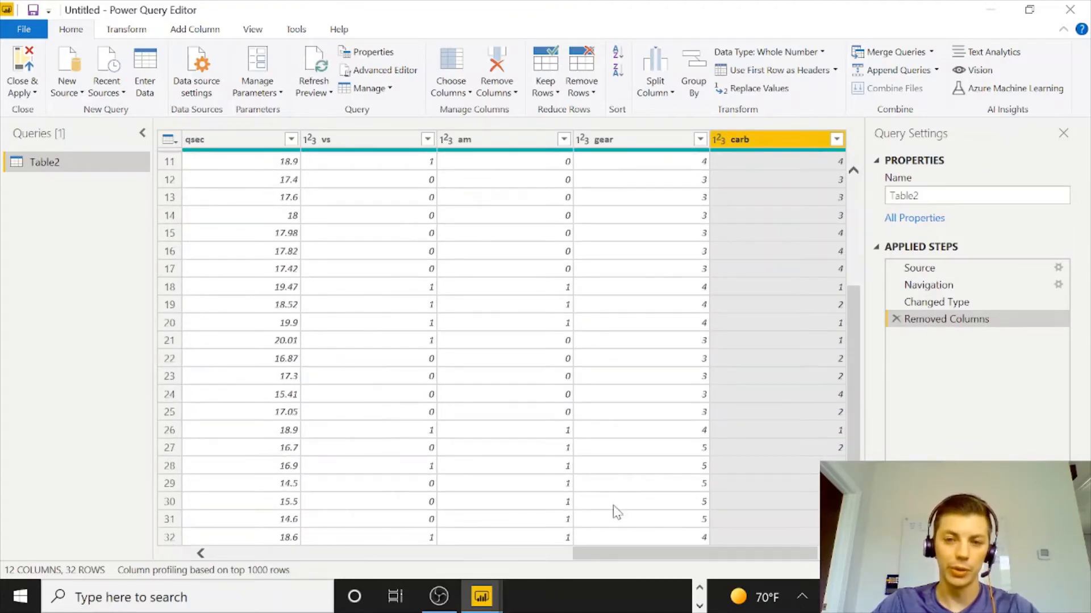
drag(613, 555, 239, 534)
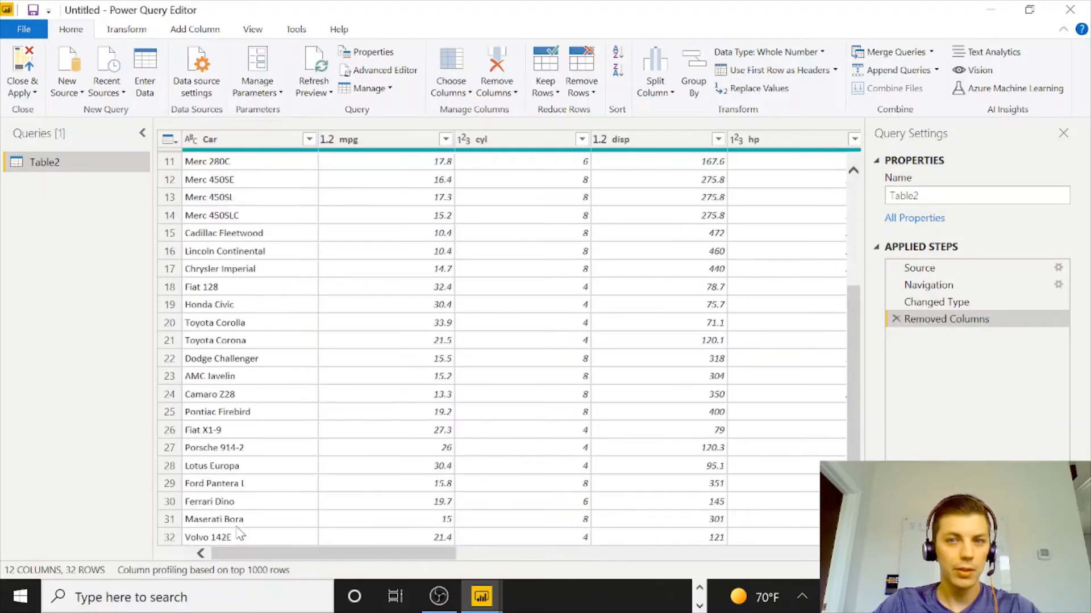
drag(937, 196, 828, 182)
text(mtcars)
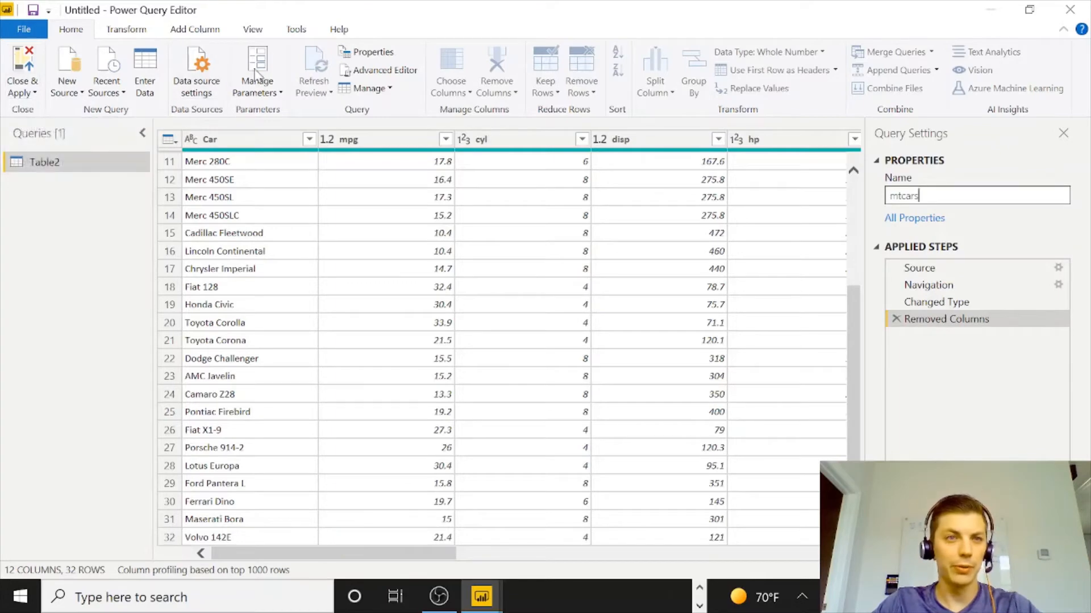
Load the mtcars query into the report with Close & Apply.
click(140, 37)
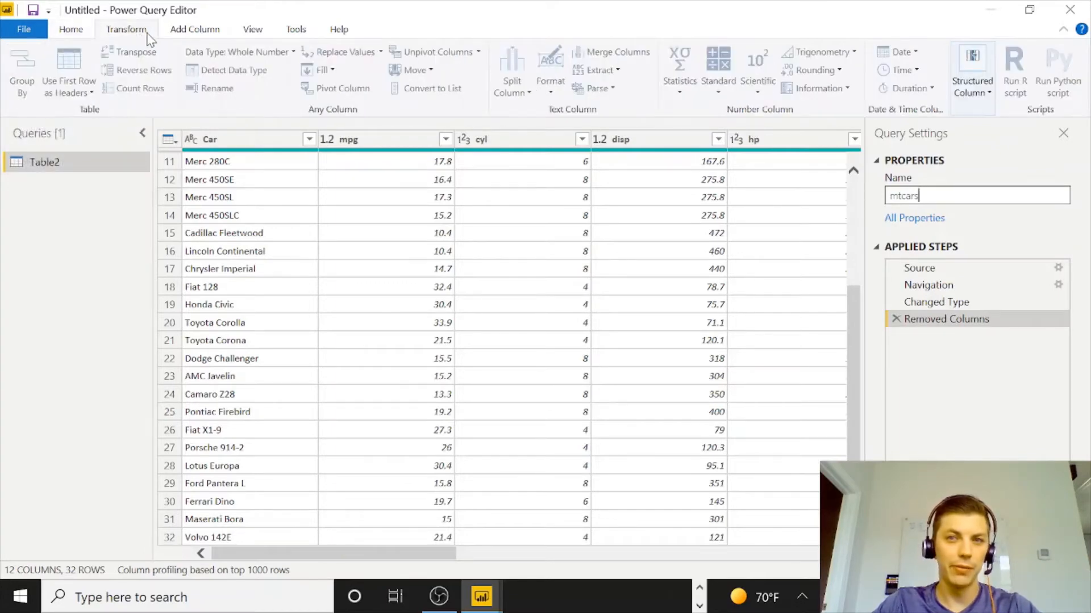
click(201, 34)
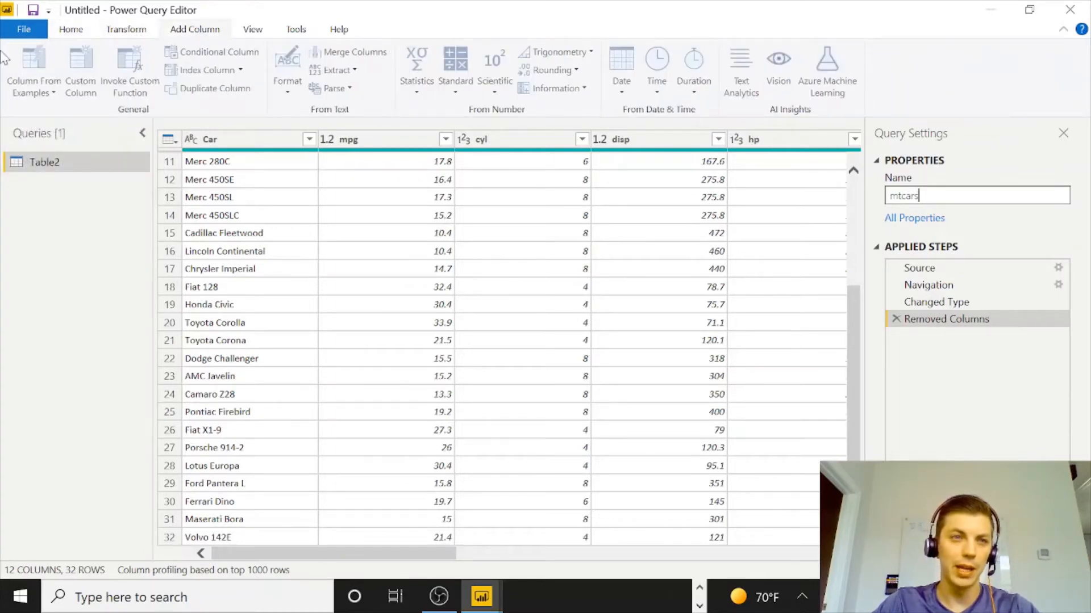
click(68, 31)
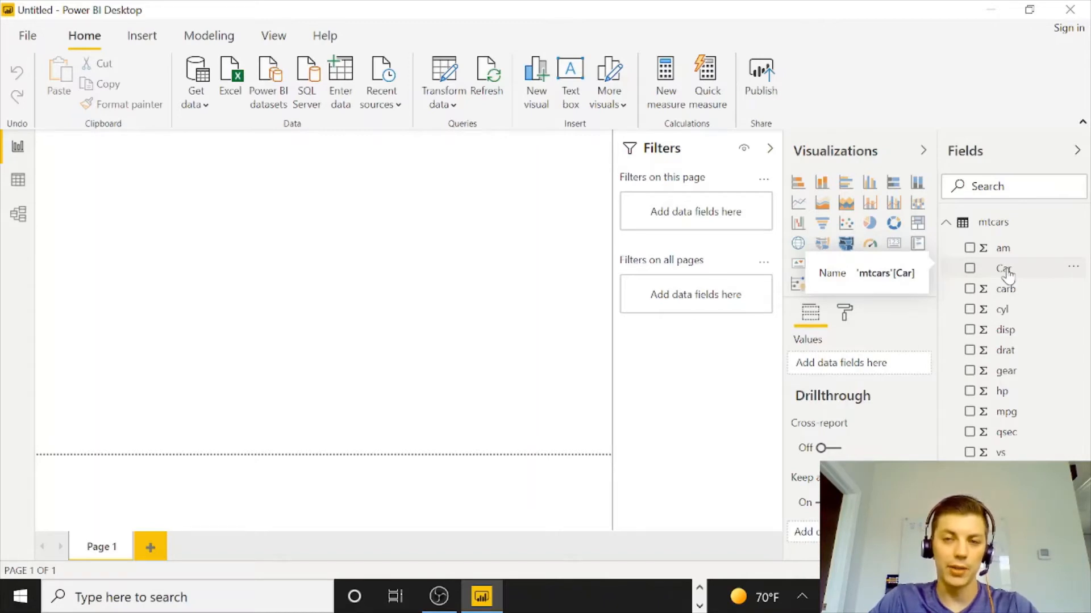
Add the Car field to the report canvas as a table visual and enlarge it.
drag(1007, 275, 173, 227)
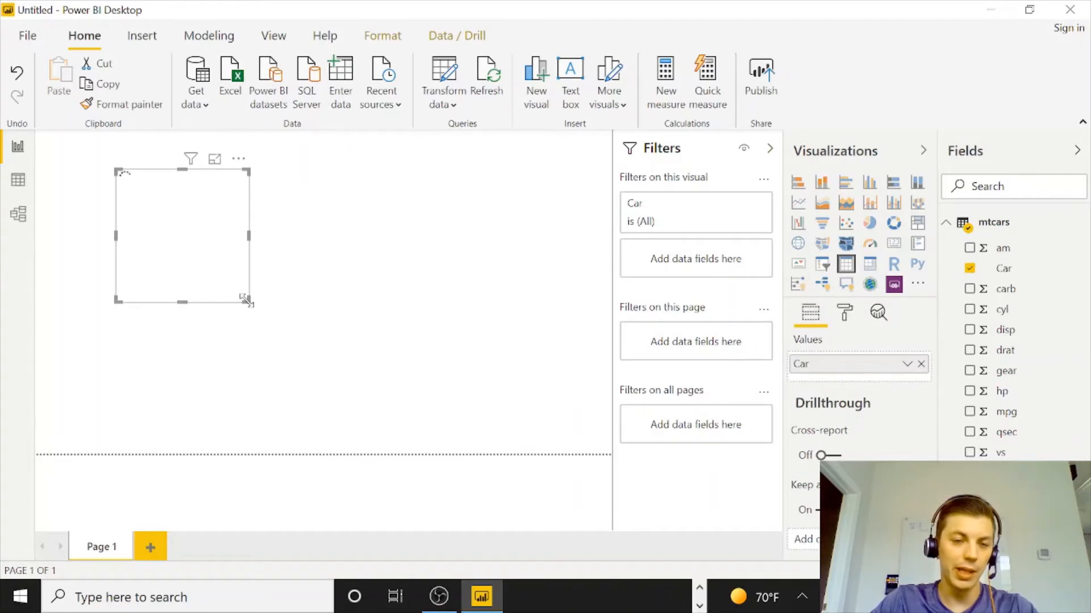
drag(246, 300, 394, 505)
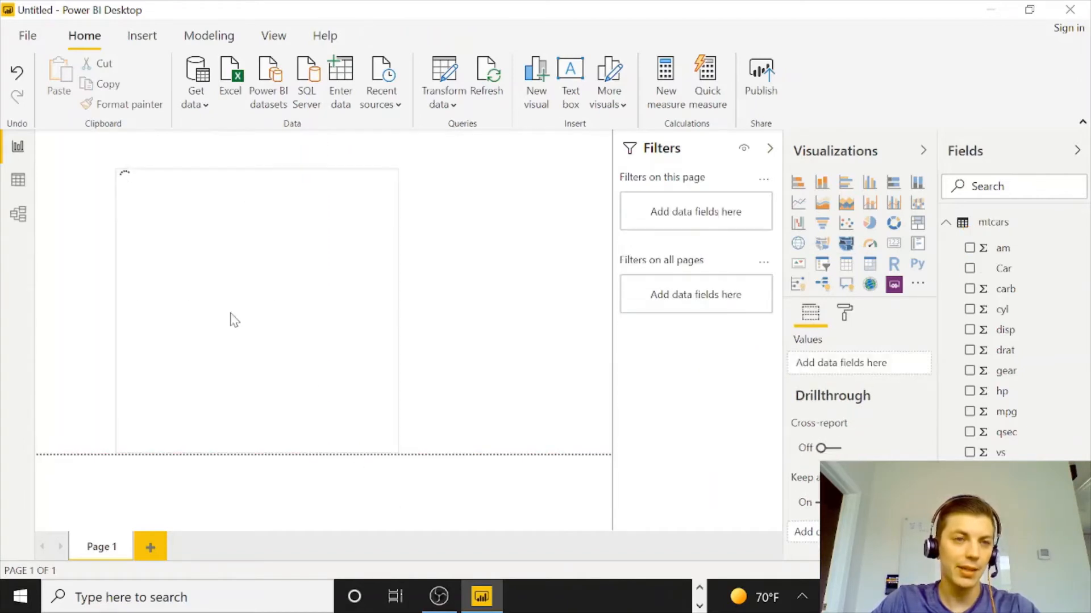
click(319, 326)
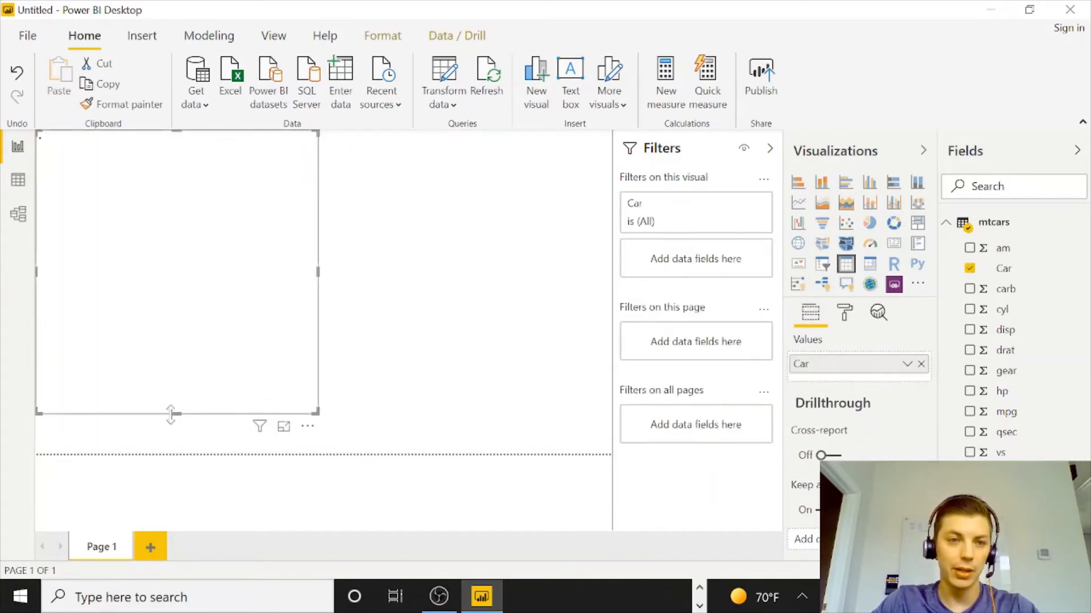
drag(177, 415, 182, 469)
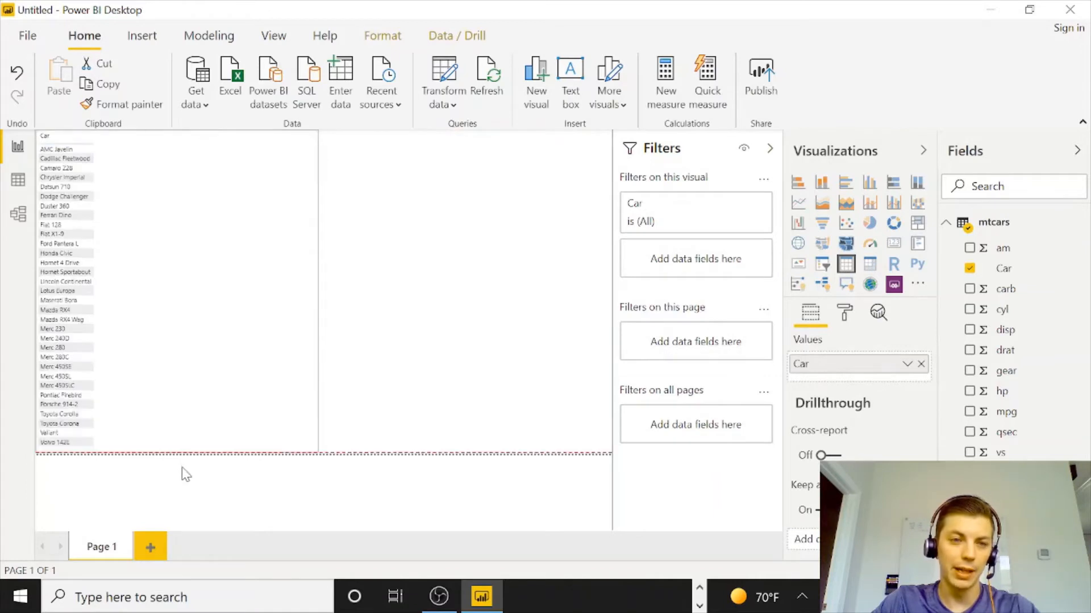
click(462, 341)
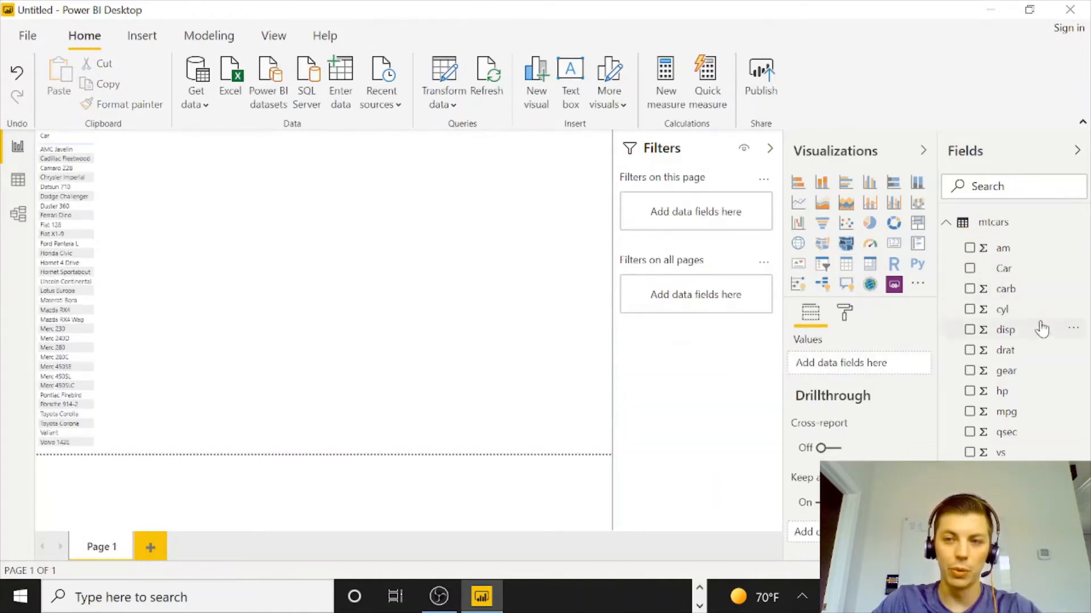
Add the cyl, carb, disp, drat and gear fields to the table visual.
drag(1025, 311, 170, 243)
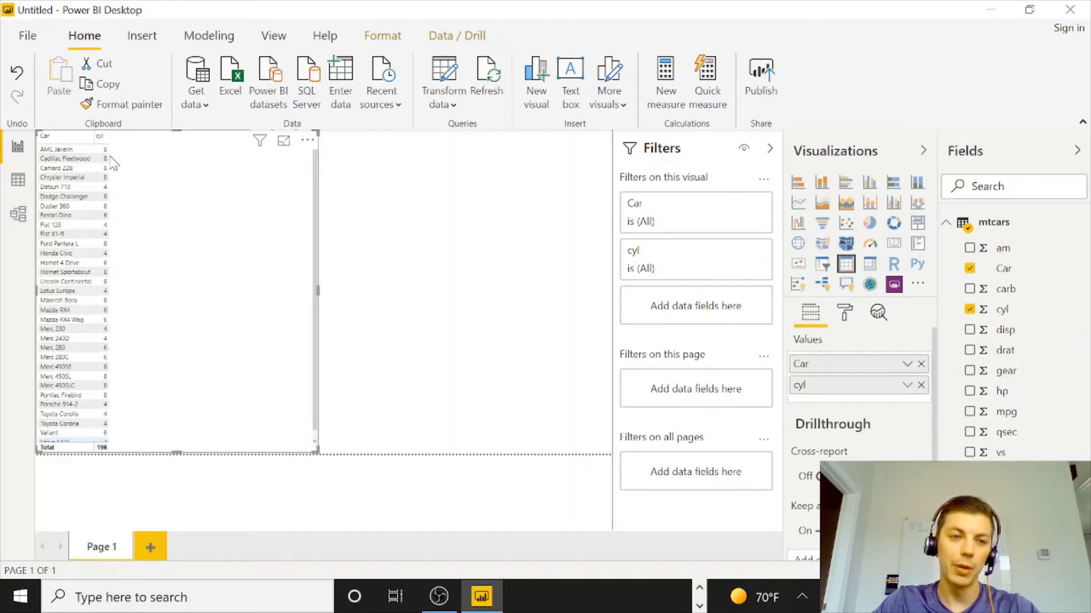
scroll(177, 382, down, 1)
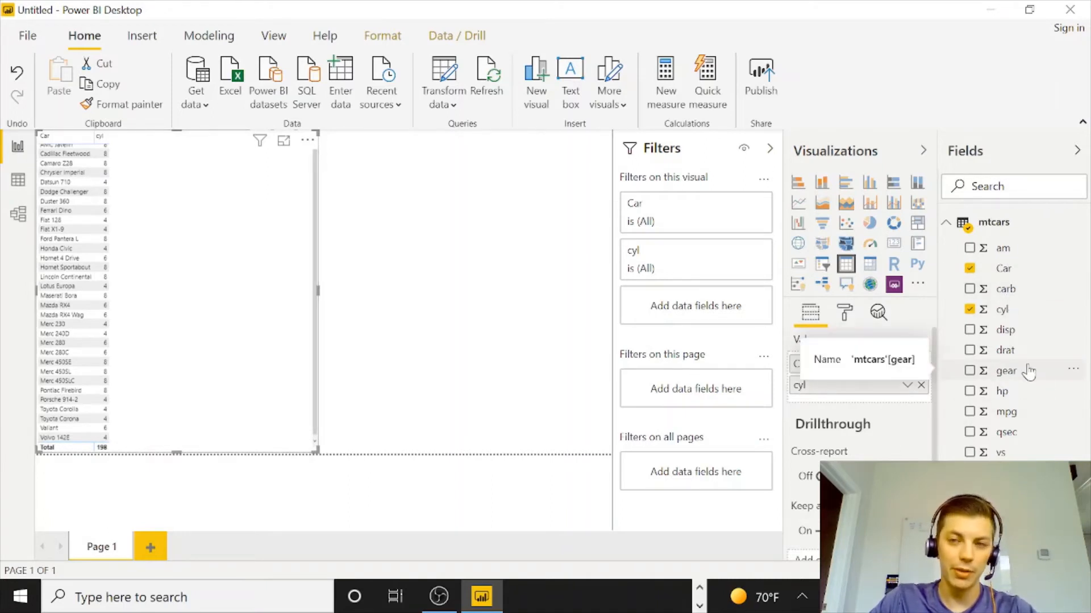
click(971, 289)
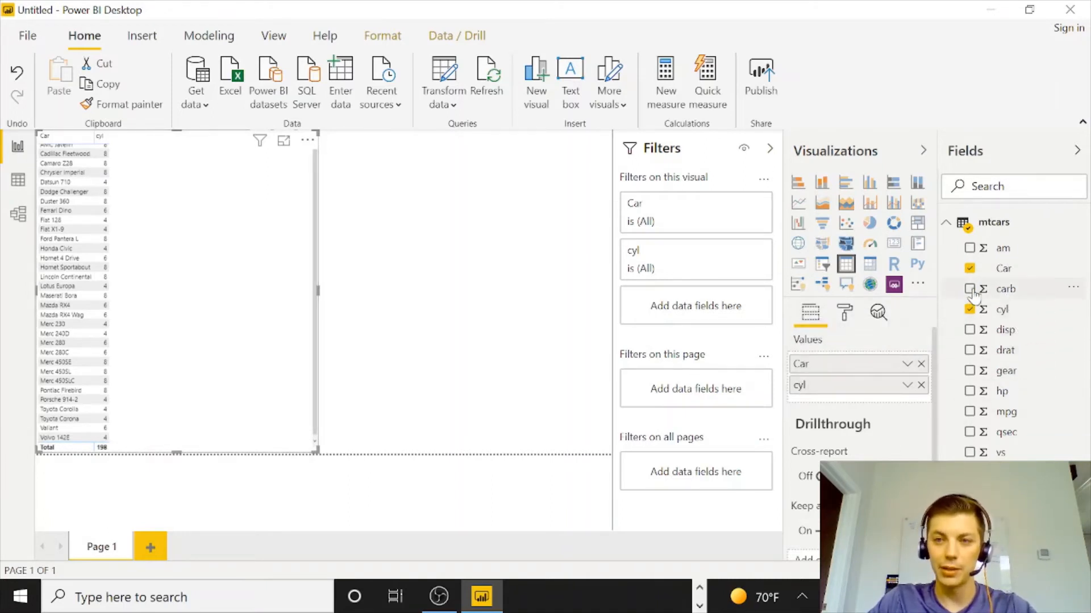
click(970, 330)
click(970, 351)
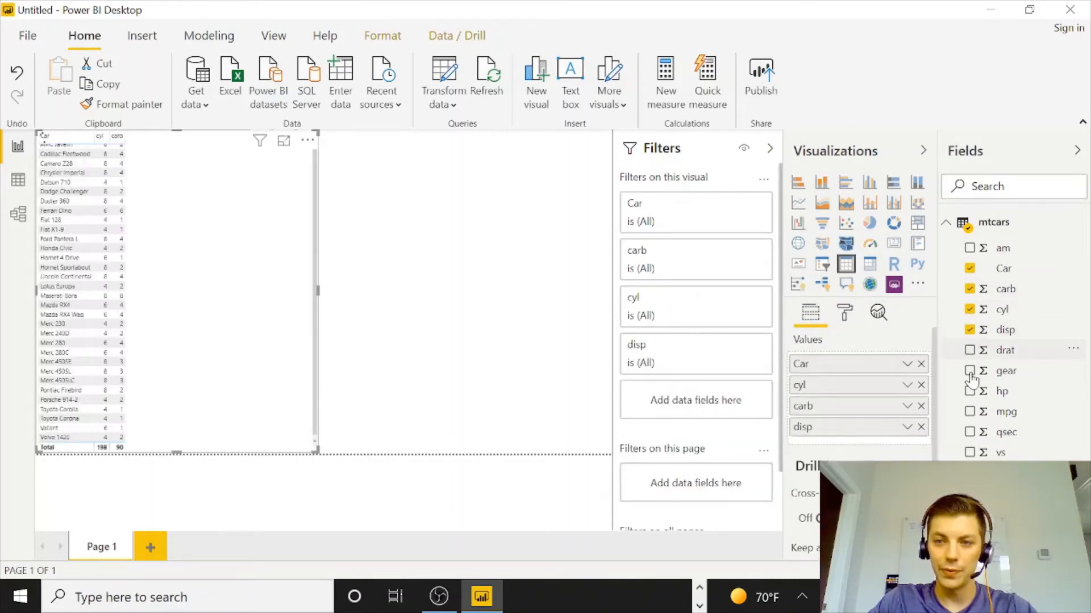
click(970, 371)
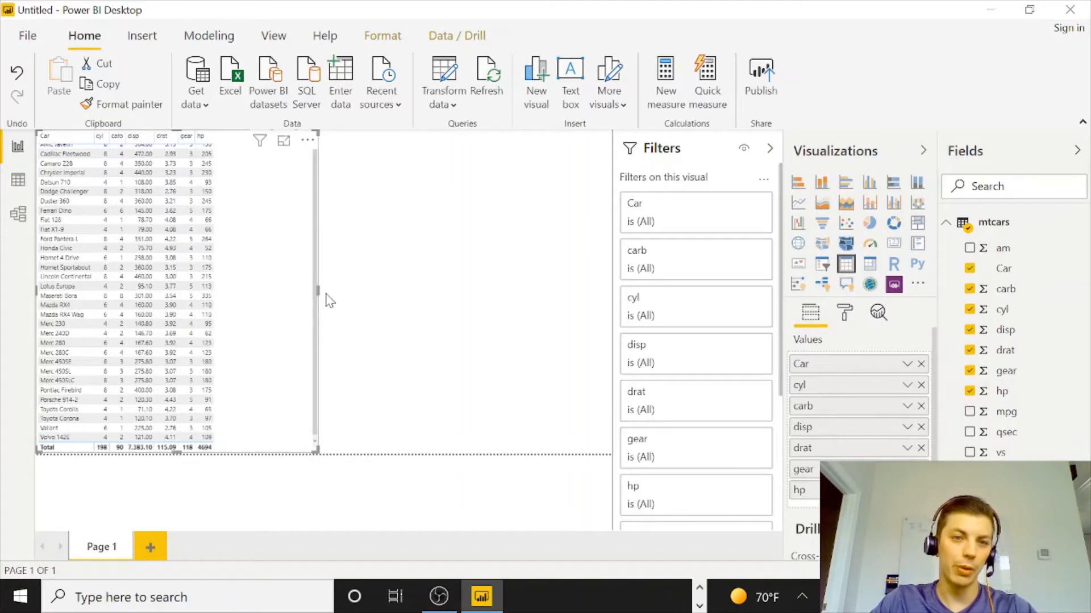
Widen the table visual, then delete it from the canvas.
drag(317, 290, 357, 301)
click(371, 263)
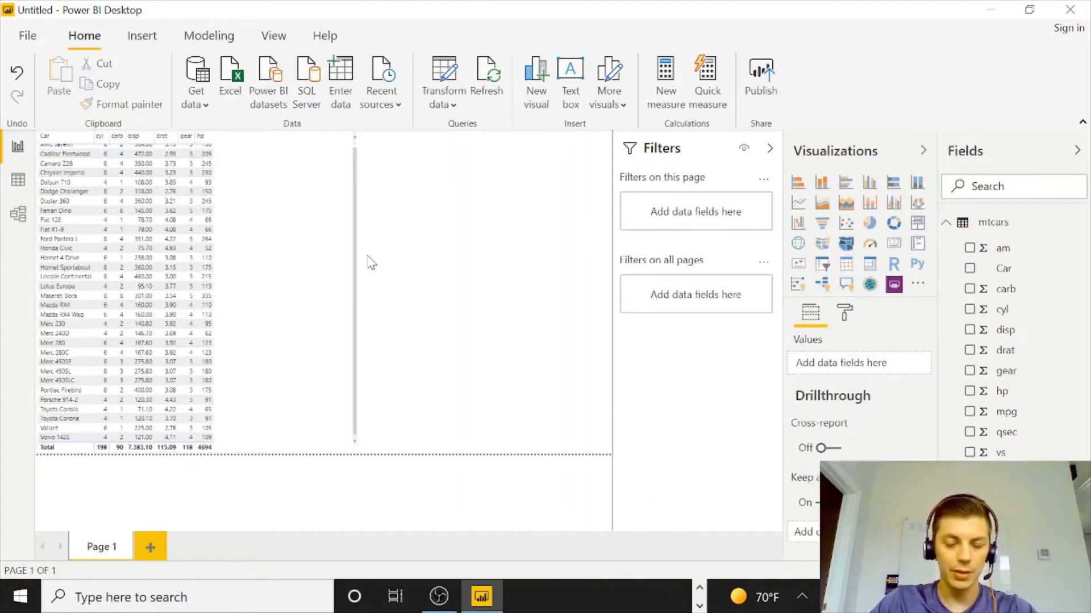
click(343, 271)
key(Delete)
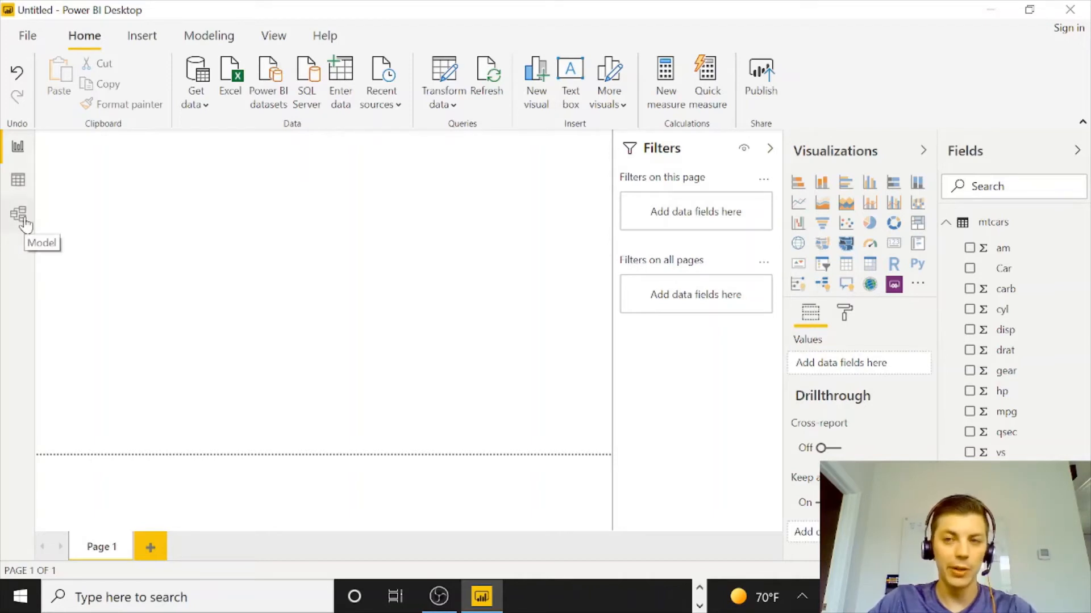
Inspect the mtcars table in Data view and its Table tools, then return to Report view.
click(18, 179)
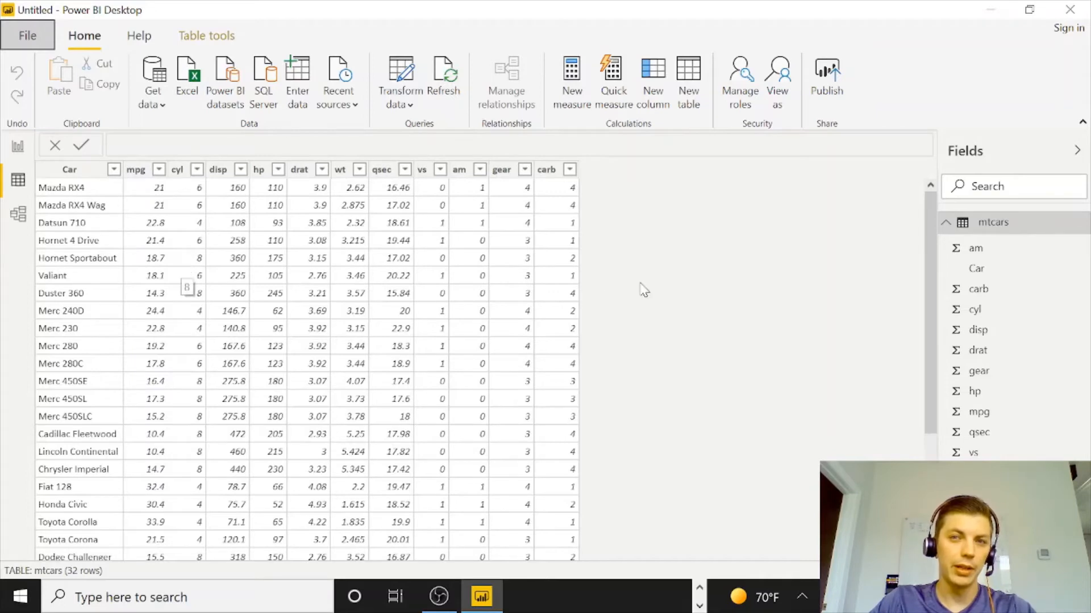
click(205, 37)
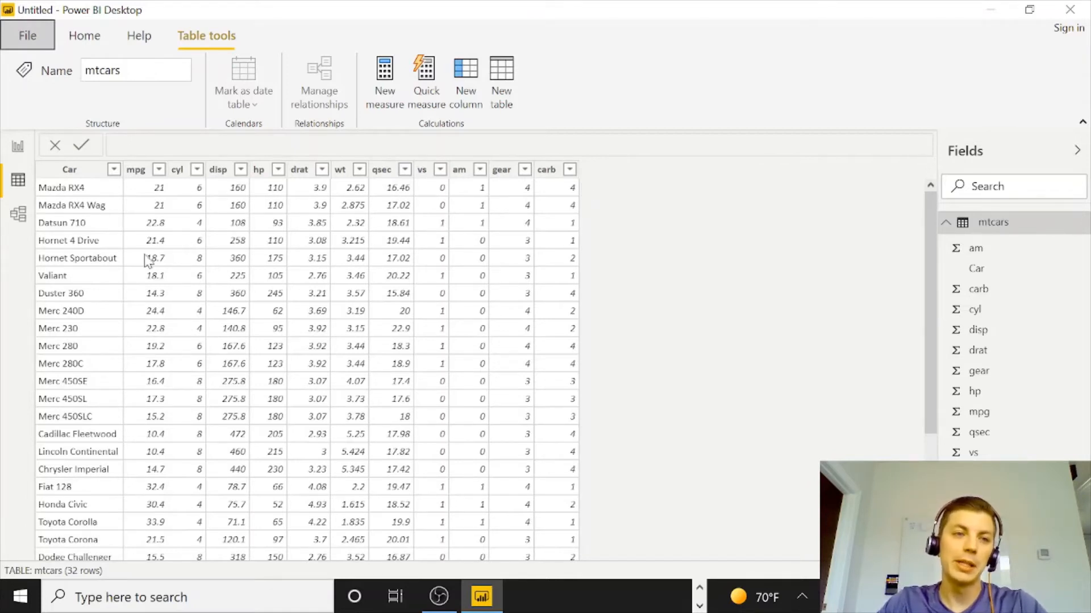
click(18, 146)
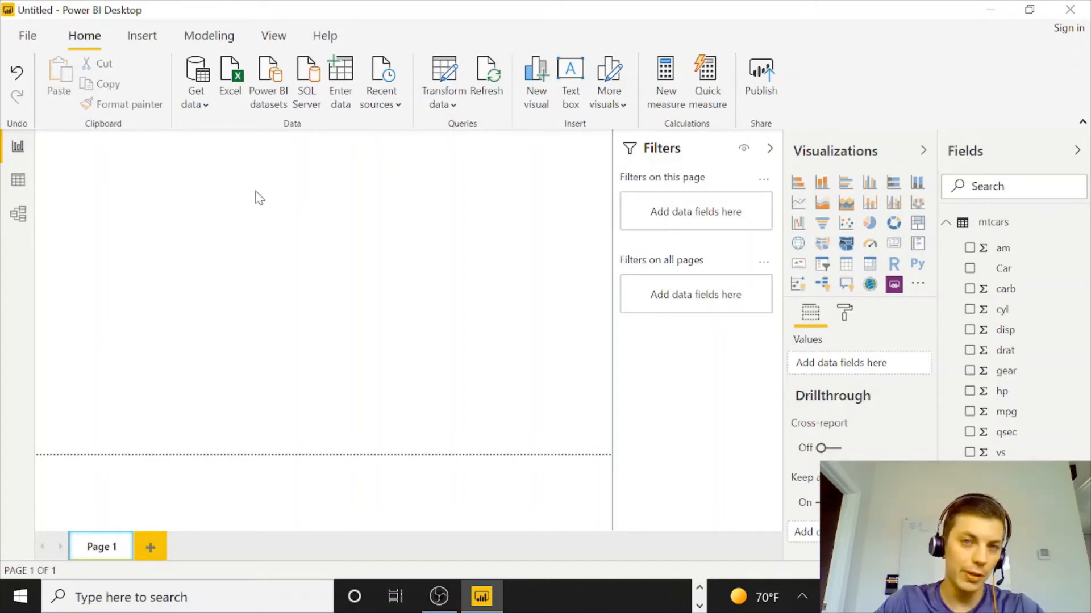
Open Enter Data to create a new table and name its first column gear.
click(342, 106)
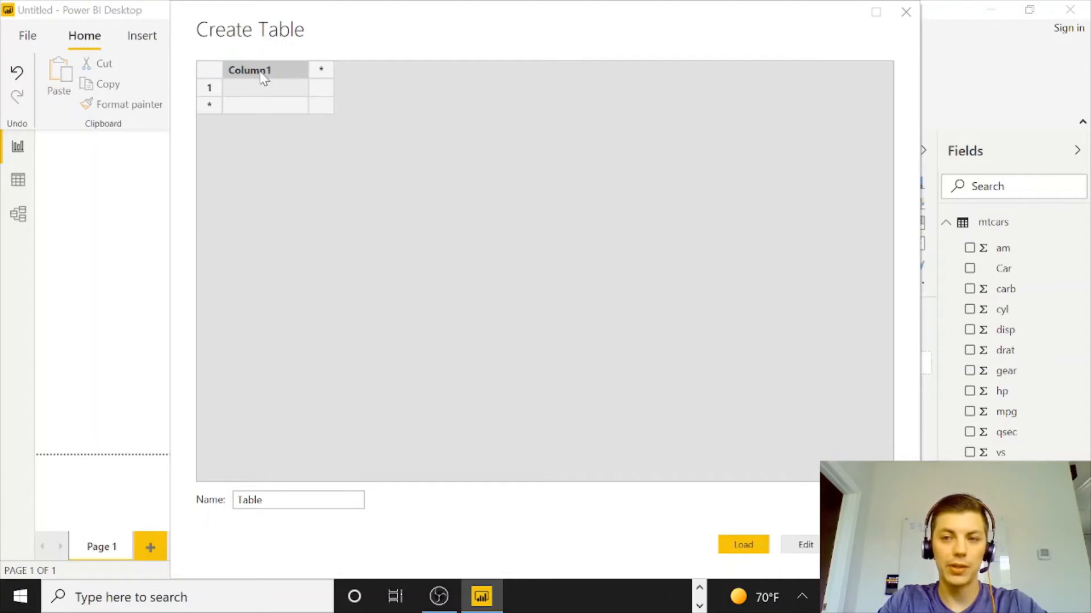
double_click(263, 78)
text(gear)
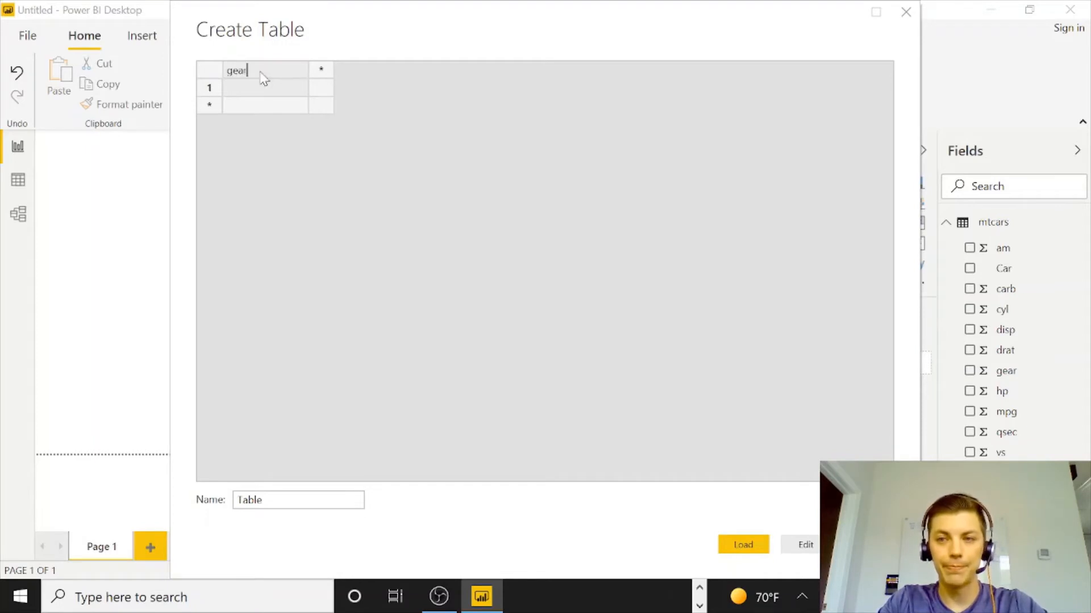
key(Return)
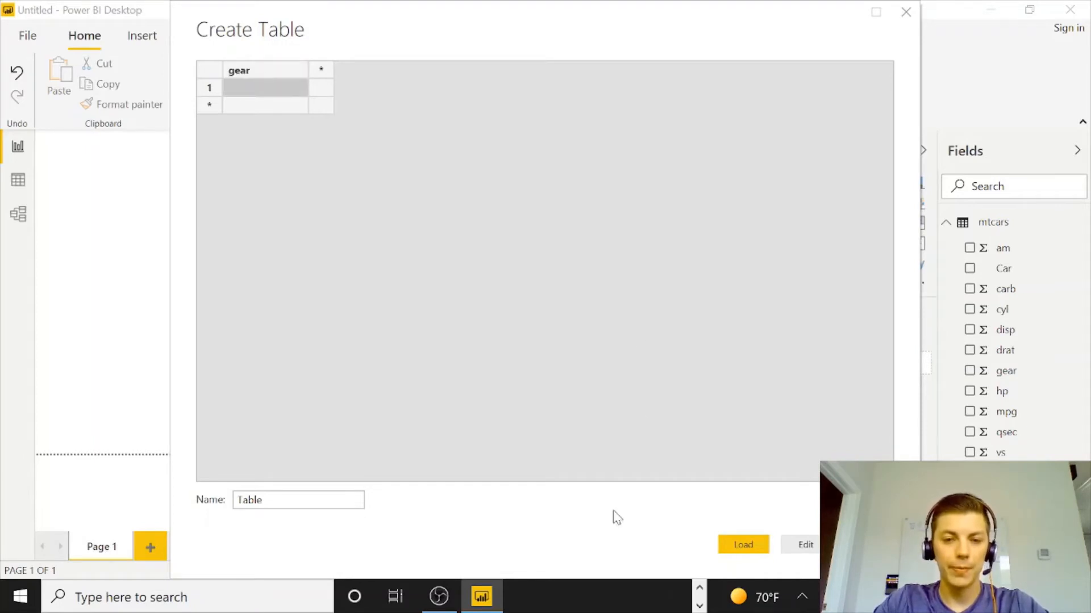
Switch to the browser and read the mtcars documentation's descriptions of the am and gear variables.
click(699, 605)
click(571, 596)
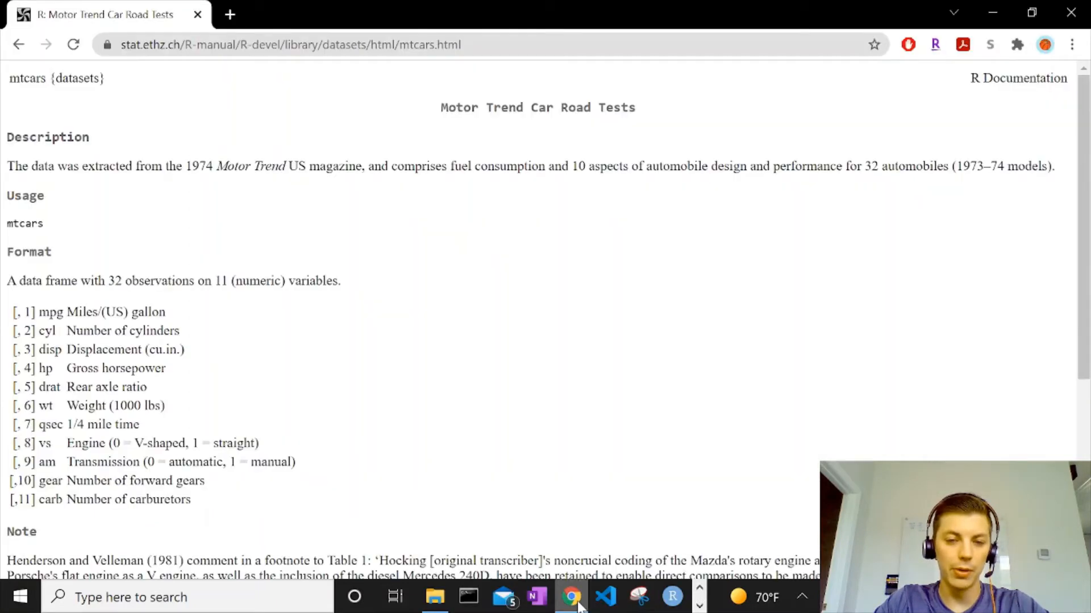
scroll(252, 517, down, 1)
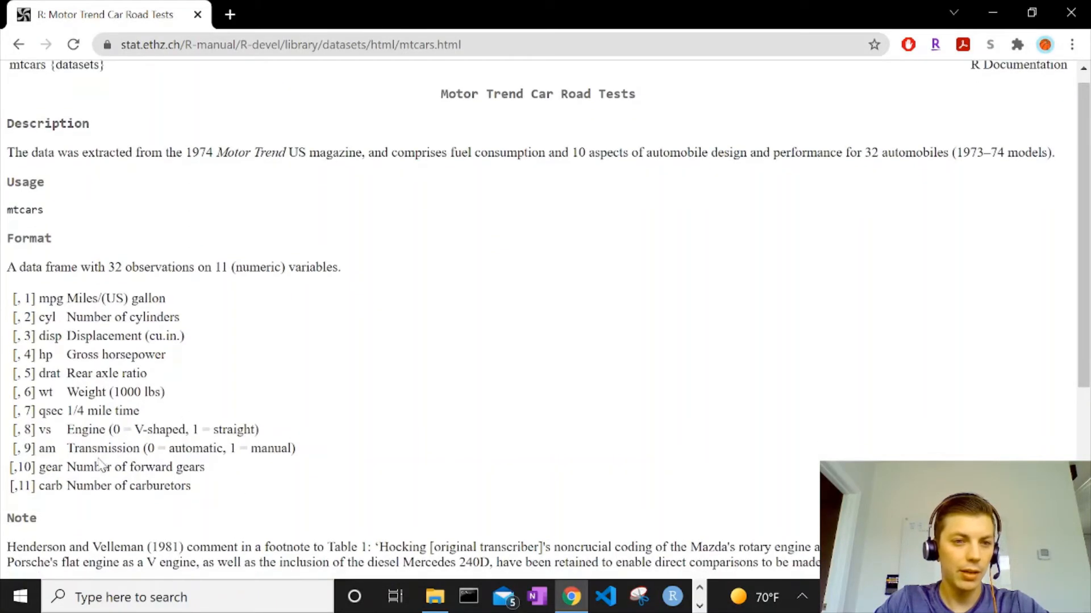
drag(73, 448, 261, 449)
click(73, 451)
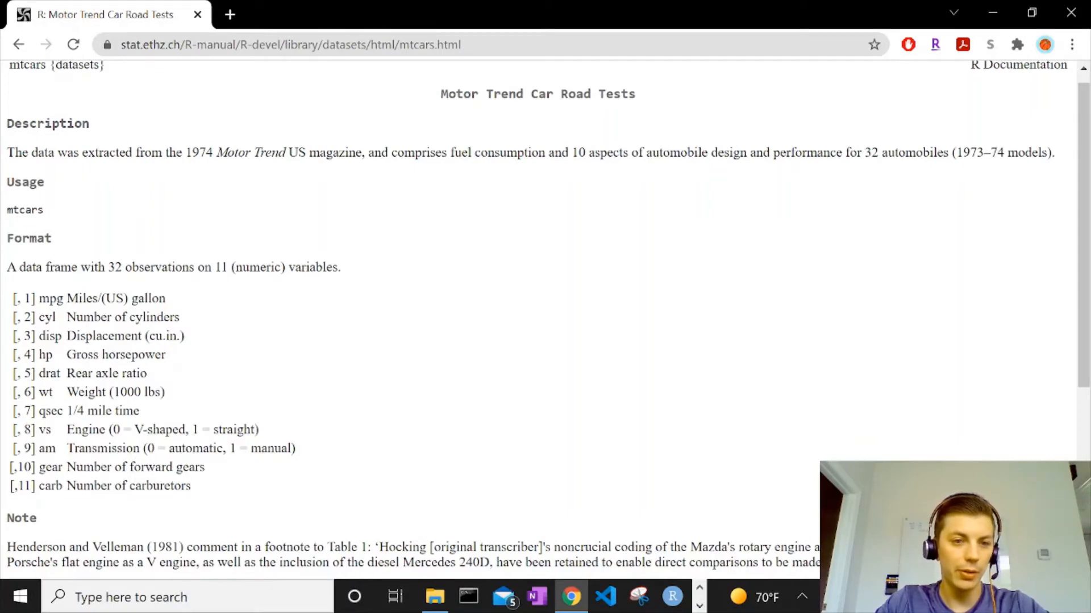
drag(147, 449, 170, 449)
click(236, 448)
drag(239, 449, 250, 449)
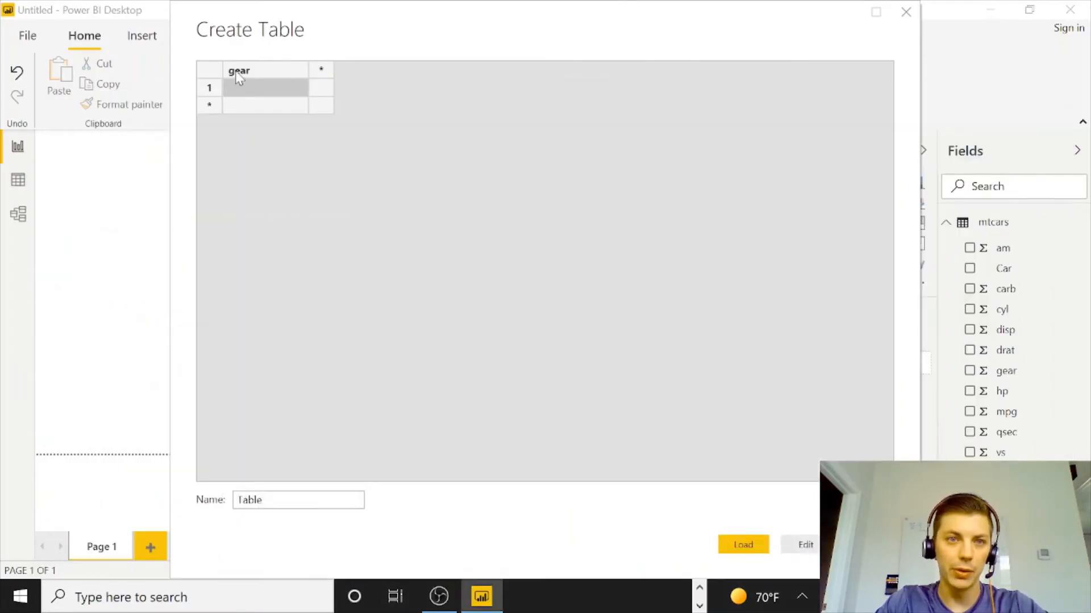
Rename the new table's first column to am.
double_click(239, 77)
text(am)
key(Return)
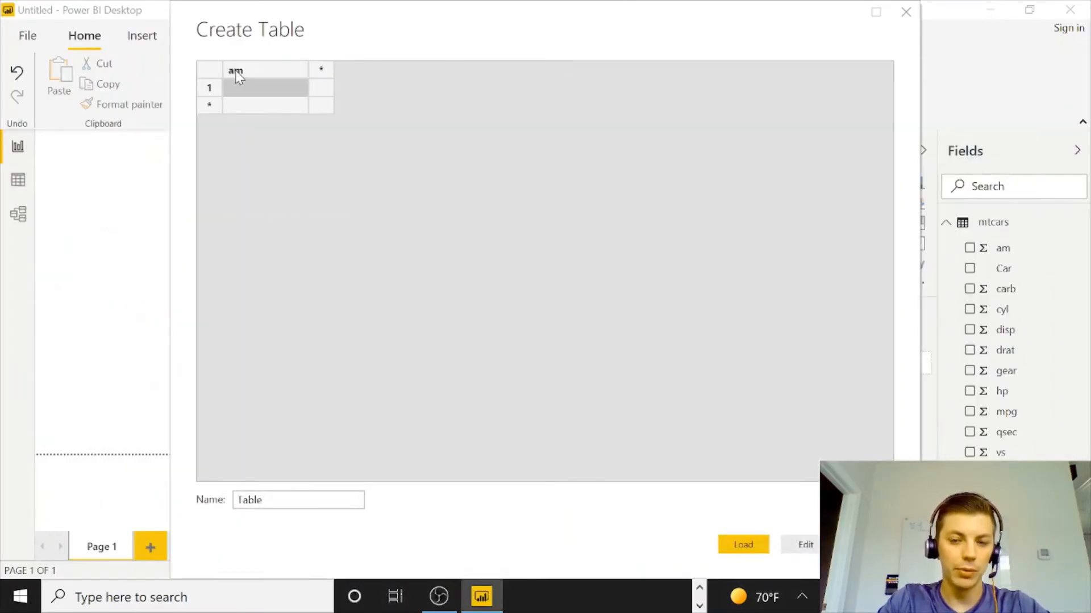
Enter the values 0 and 1 in the am column of the new table.
text(0)
key(Return)
text(1)
key(Return)
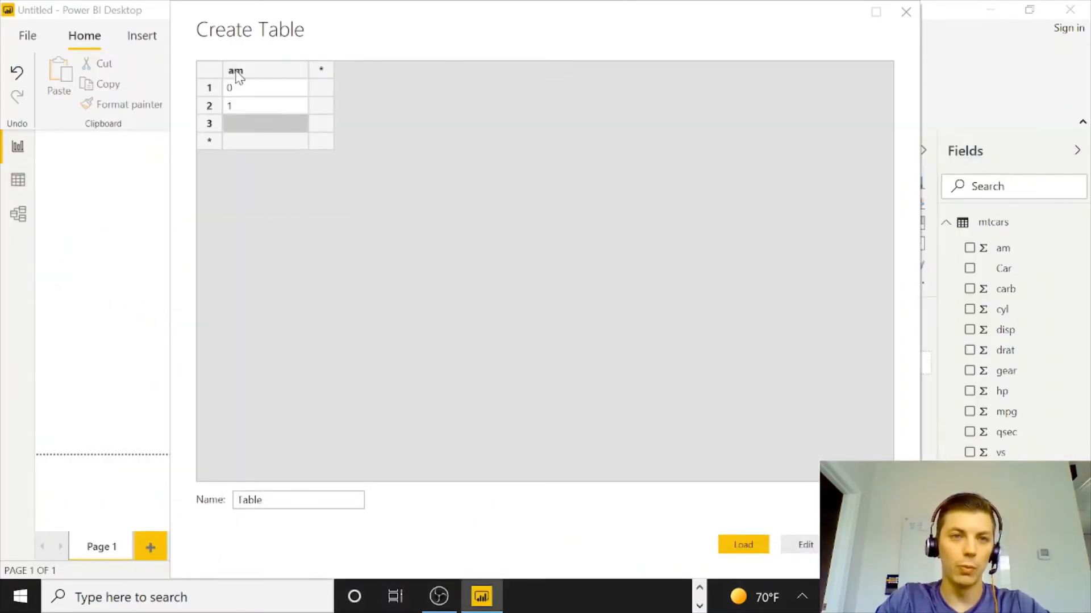
Add a second column with automatic for 0 and manual for 1, checking the am coding in the documentation.
click(323, 91)
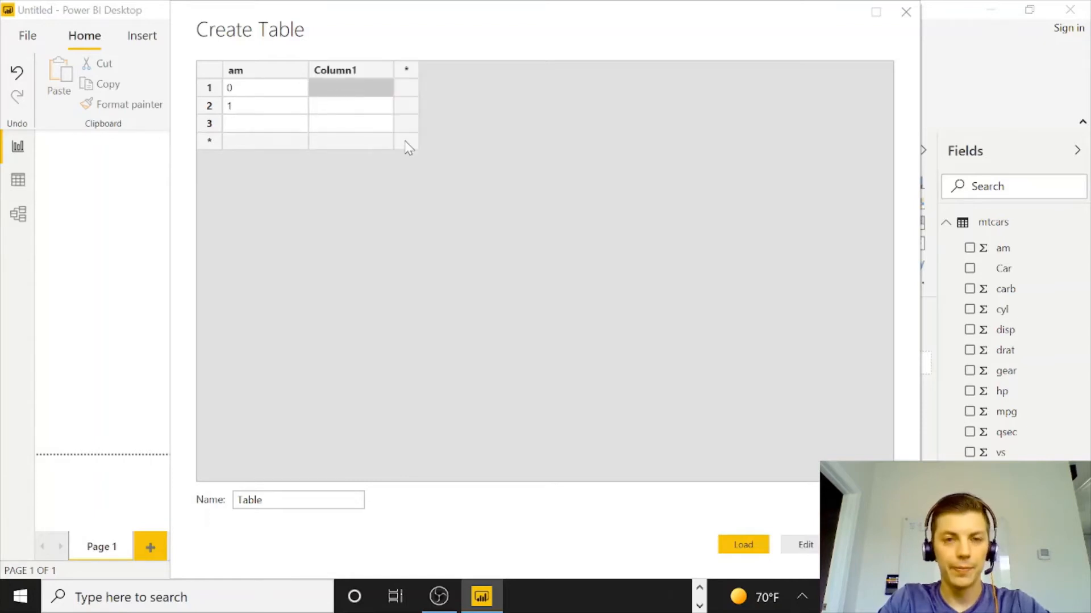
text(automatic)
key(Return)
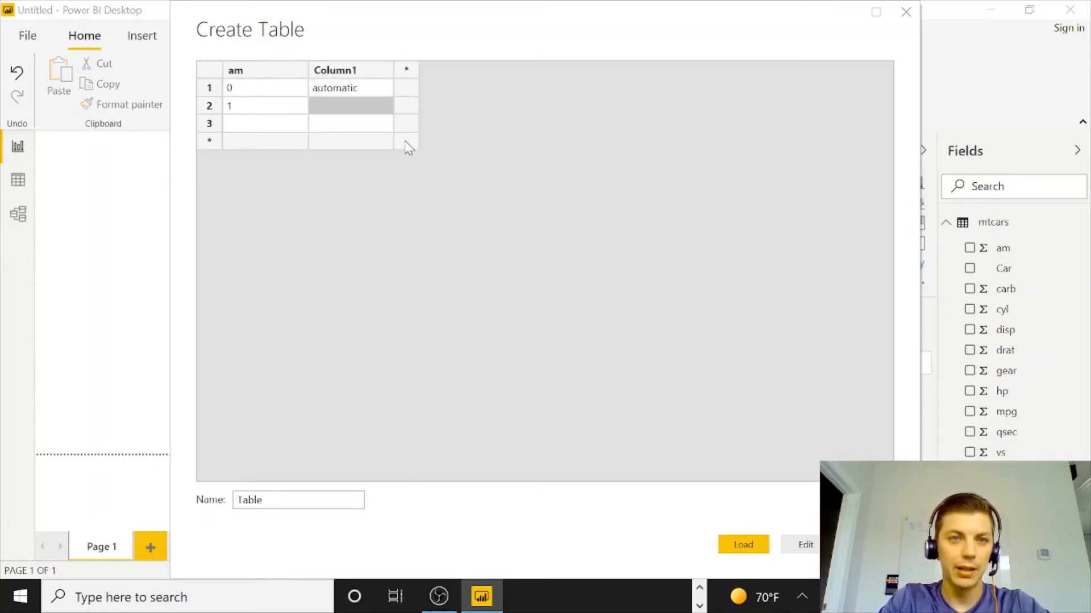
text(manual)
key(Return)
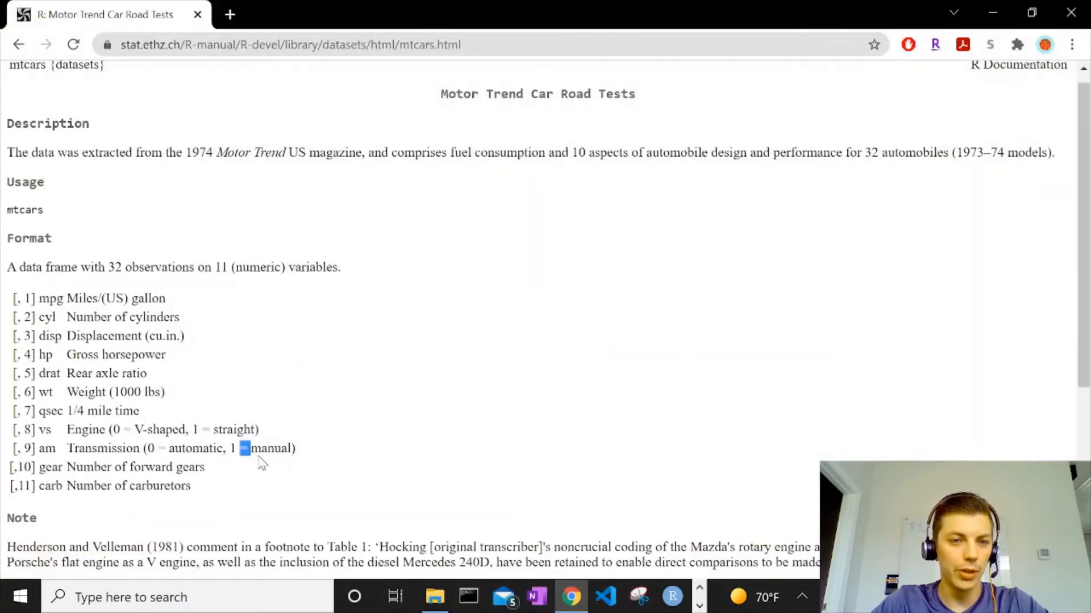
drag(292, 450, 168, 450)
key(alt+Tab)
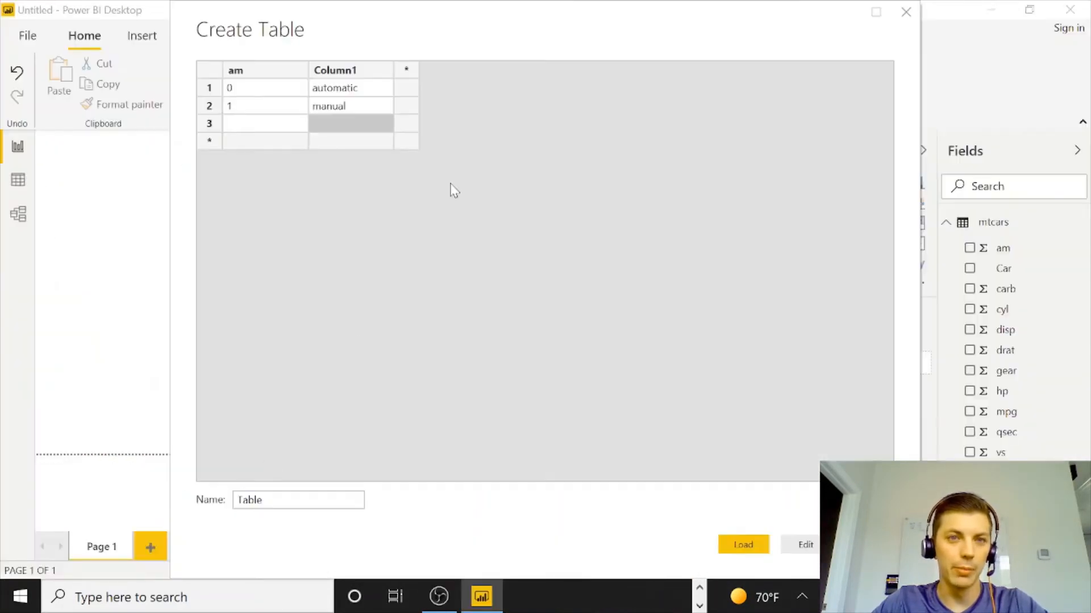
Delete the empty third row from the table.
click(209, 125)
right_click(211, 130)
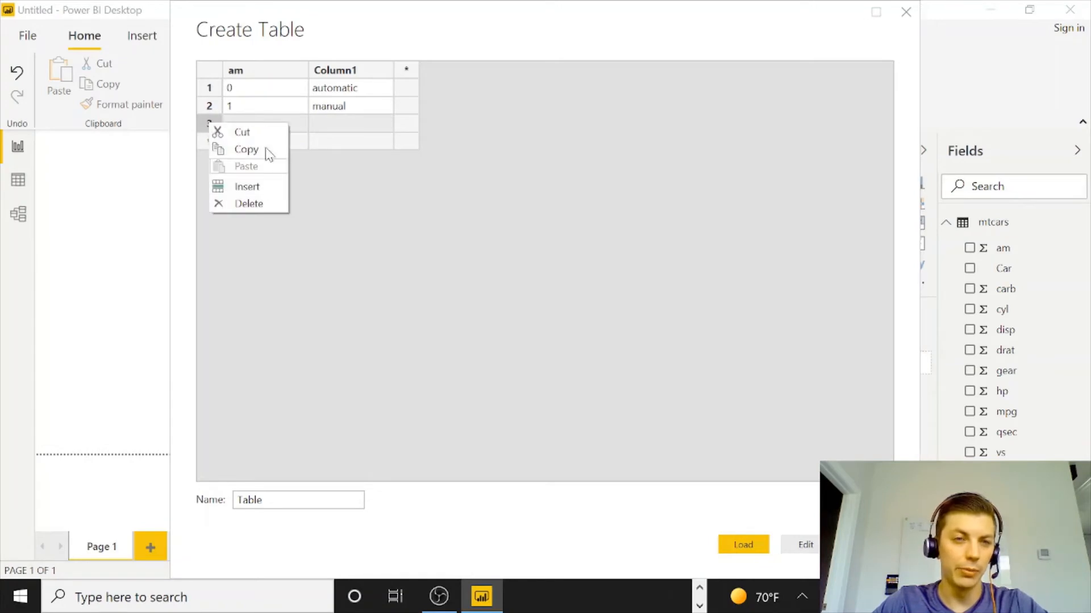
click(266, 204)
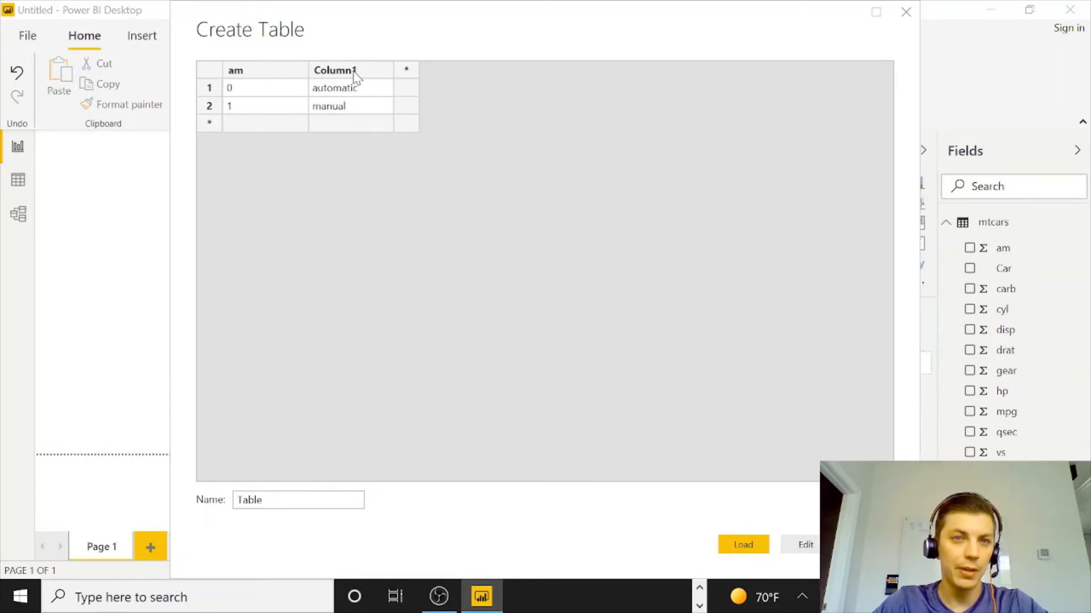
Rename the second column to amDescription.
click(333, 71)
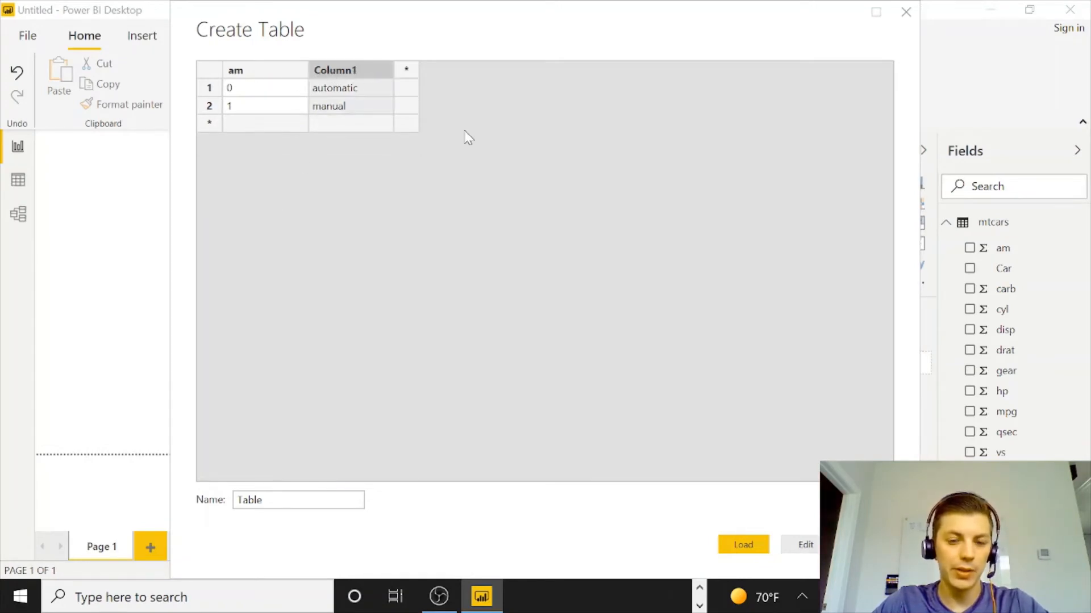
text(am)
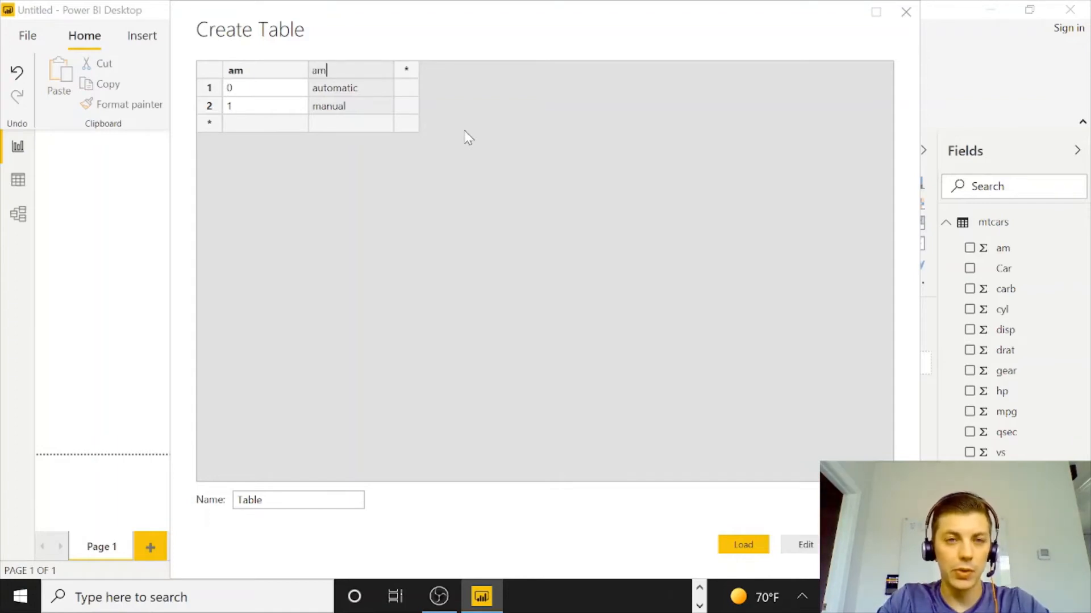
text(Description)
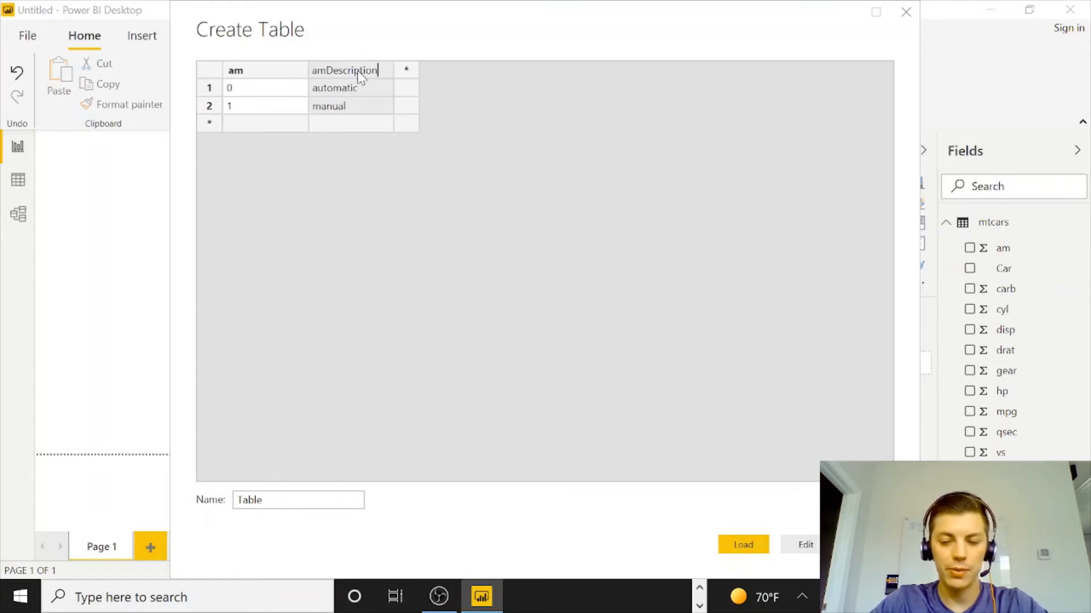
key(Return)
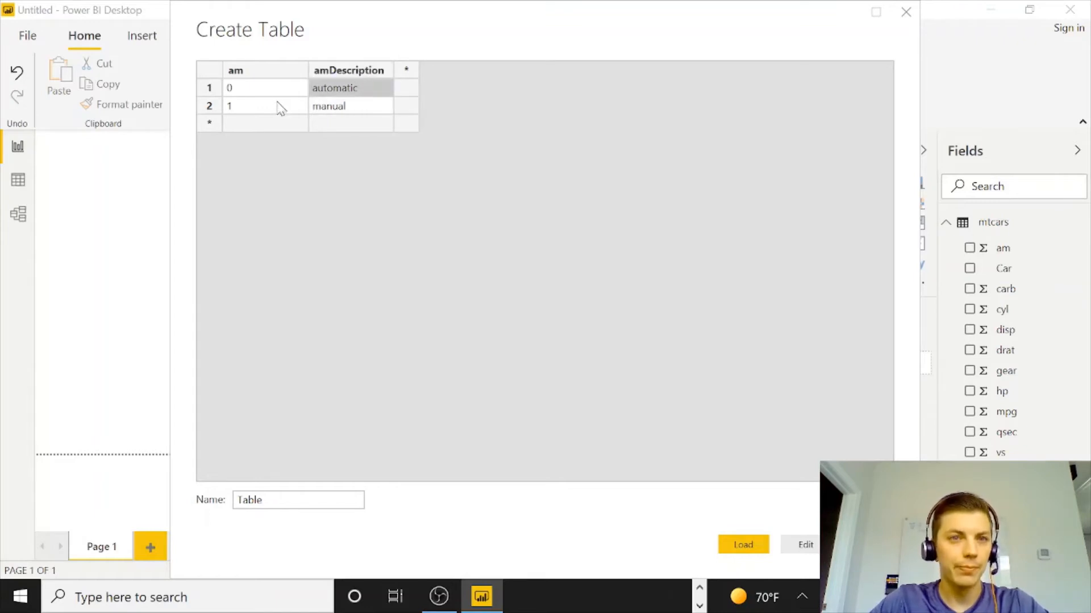
Rename the first column to amKey.
click(264, 72)
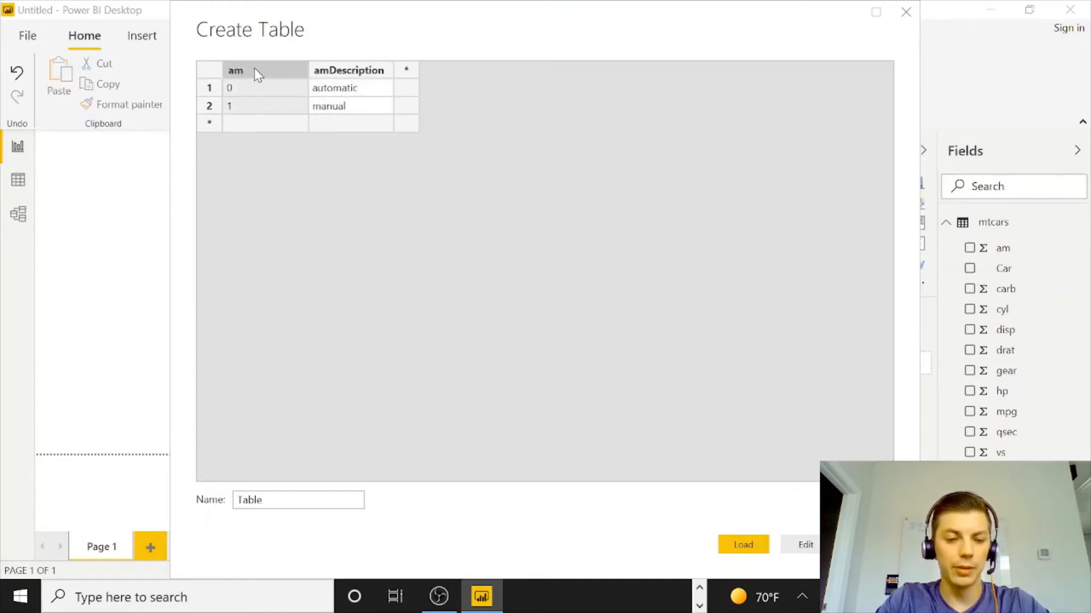
double_click(254, 68)
text(Key)
key(Return)
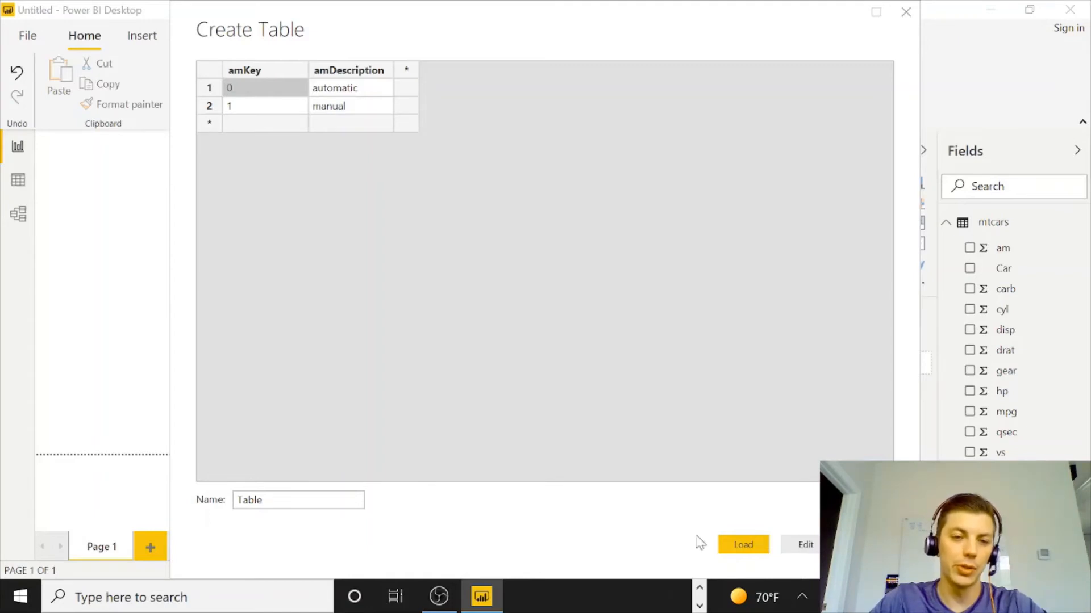
click(258, 72)
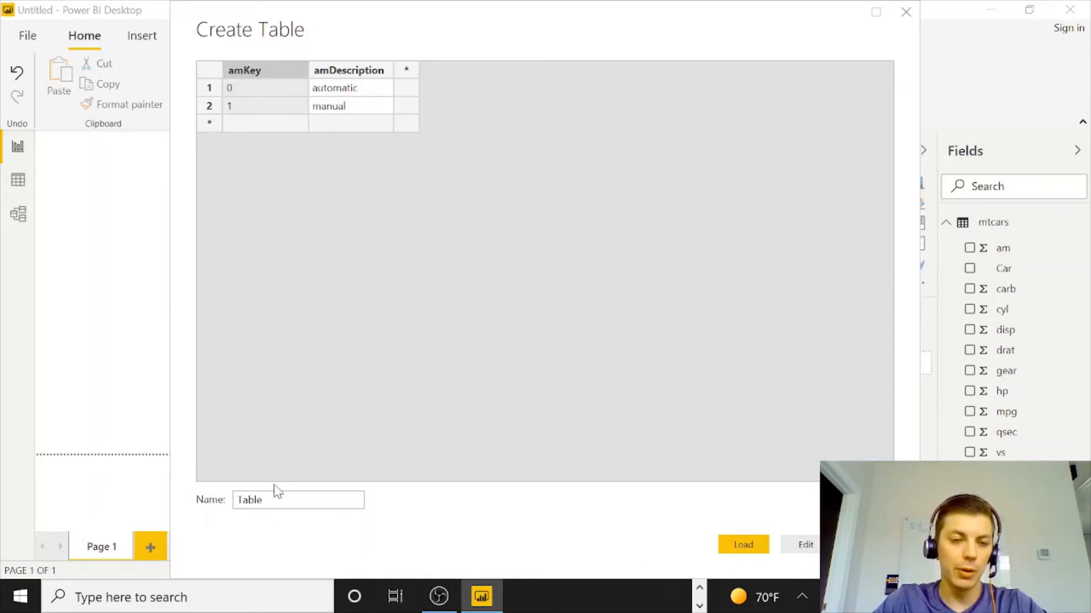
Name the table amKey and load it.
drag(275, 501, 212, 505)
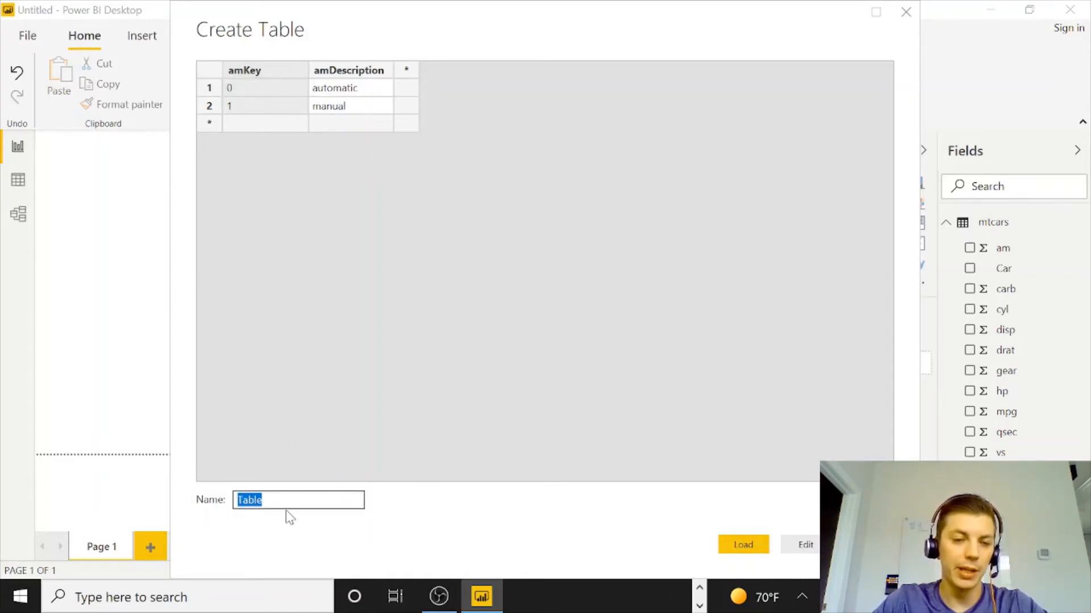
text(am)
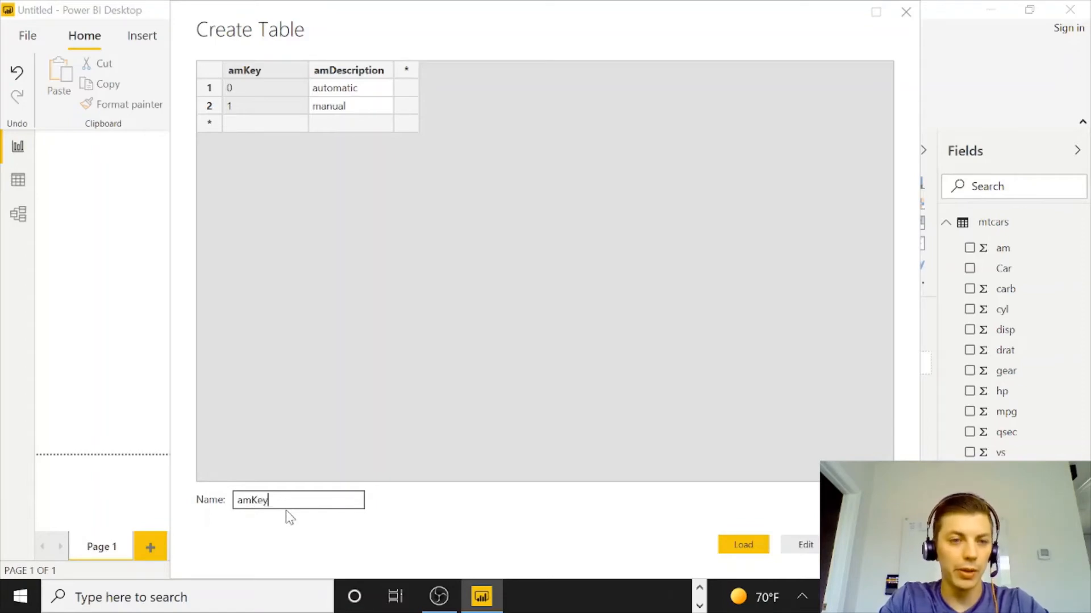
text(Key)
click(743, 544)
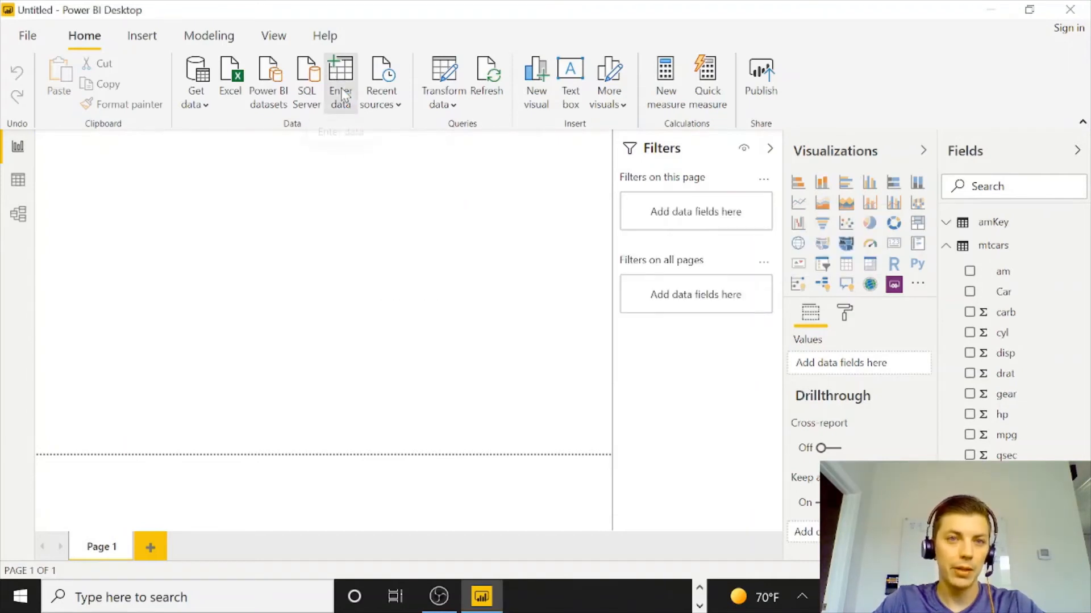
Open Model view, collapse the Properties and Fields panes, and spread out the mtcars and amKey tables.
click(20, 216)
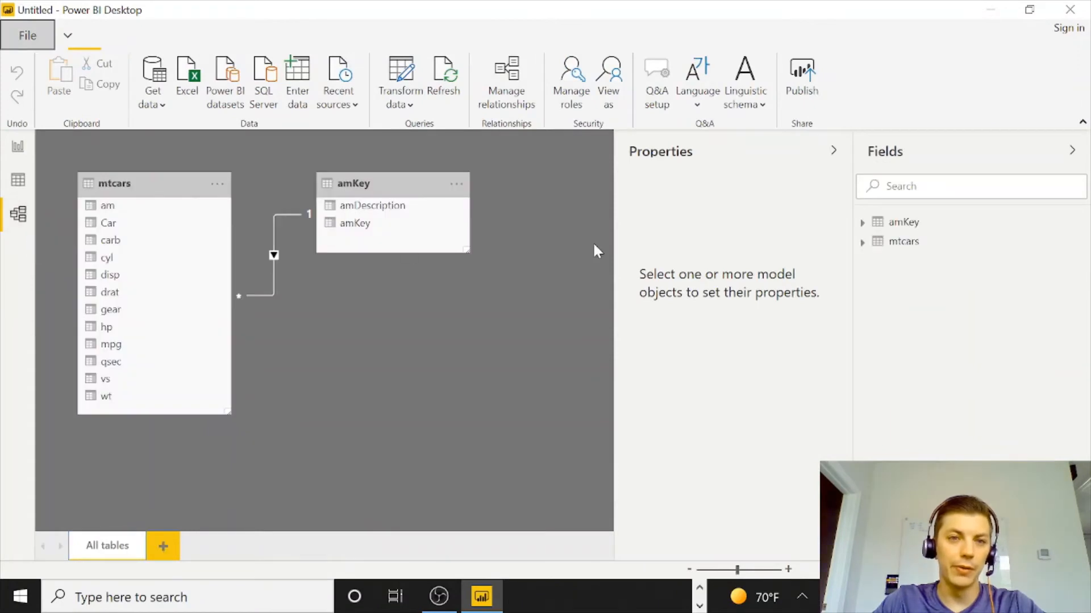
click(832, 150)
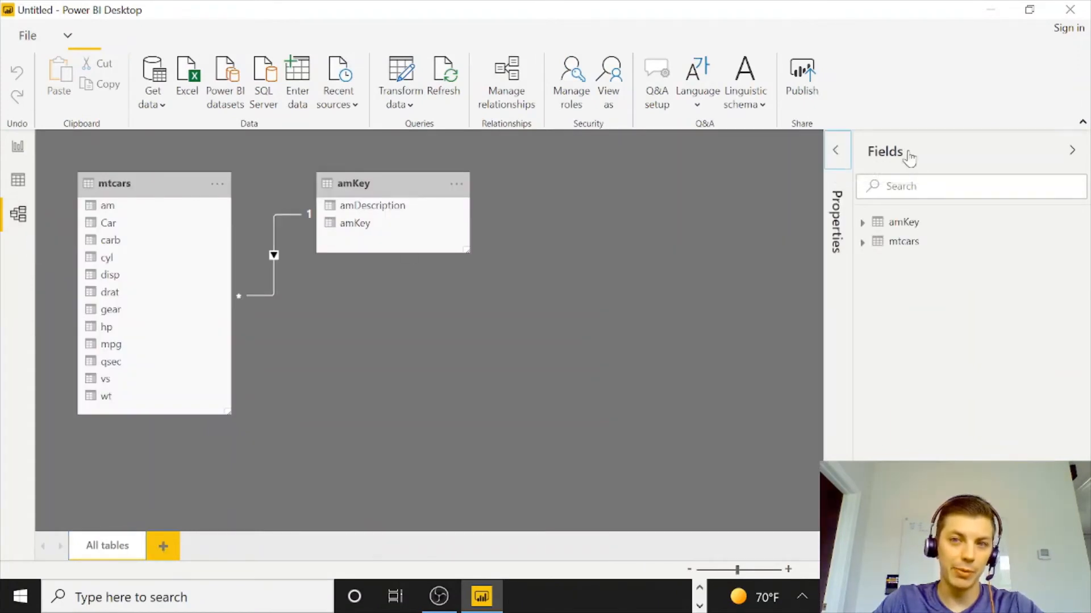
click(1072, 150)
drag(360, 183, 536, 205)
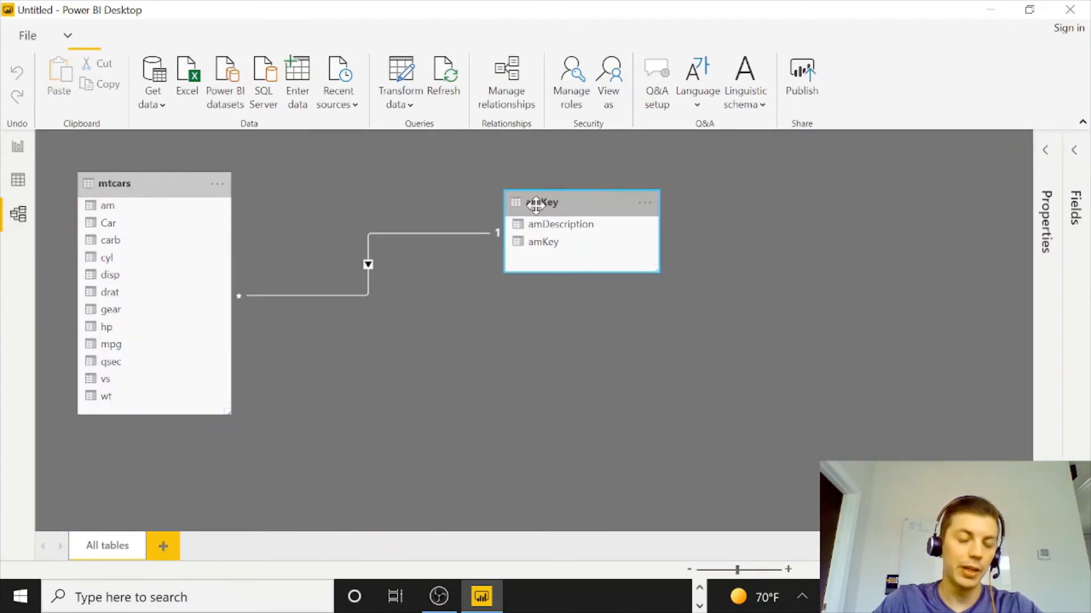
drag(178, 184, 219, 186)
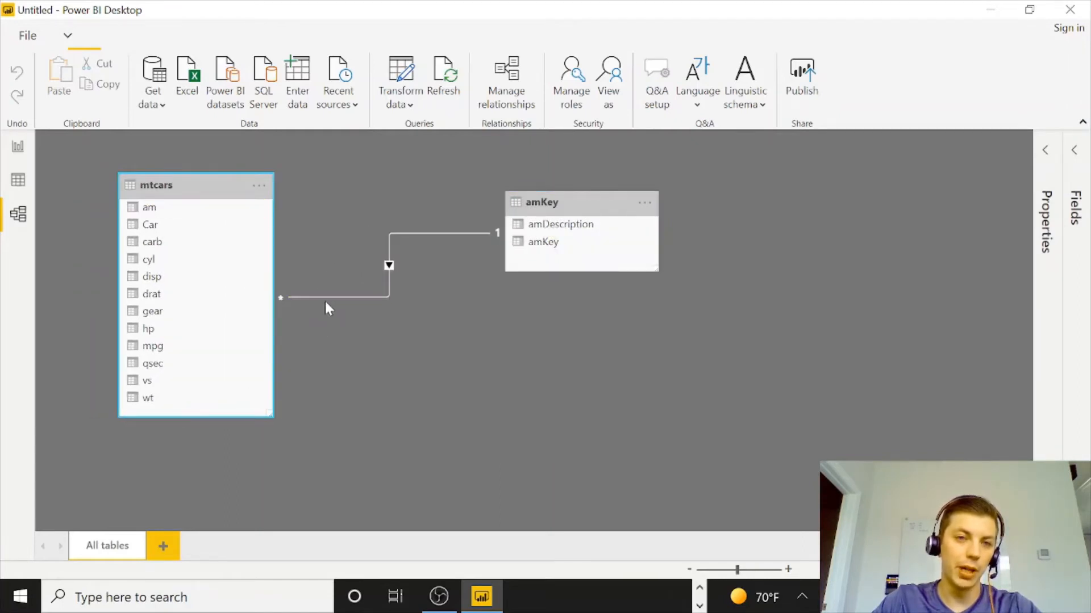
Delete the automatically created relationship between mtcars and amKey.
click(425, 233)
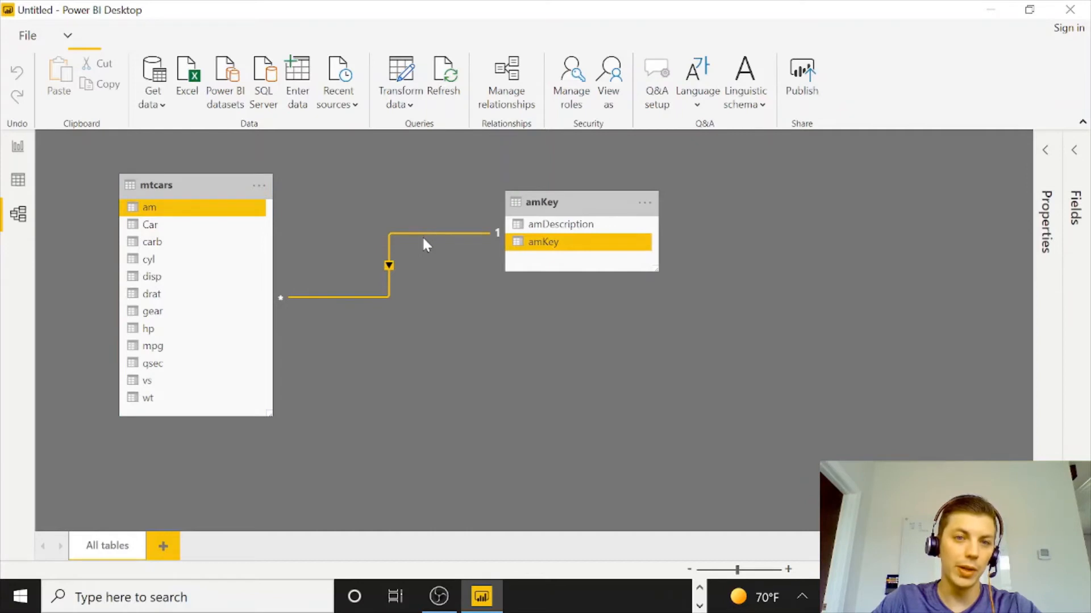
right_click(419, 238)
click(479, 246)
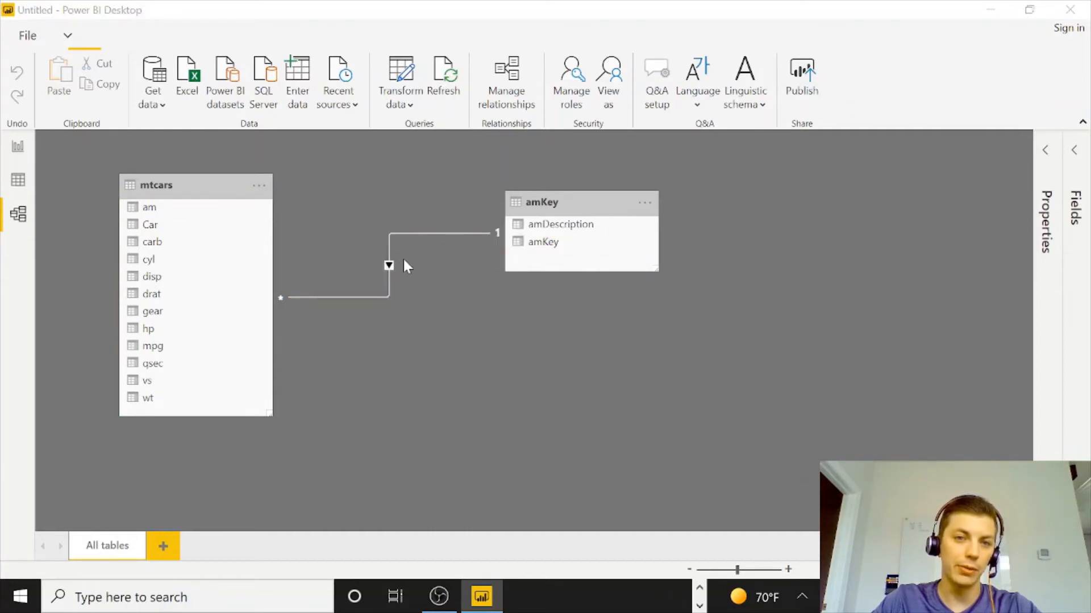
click(617, 328)
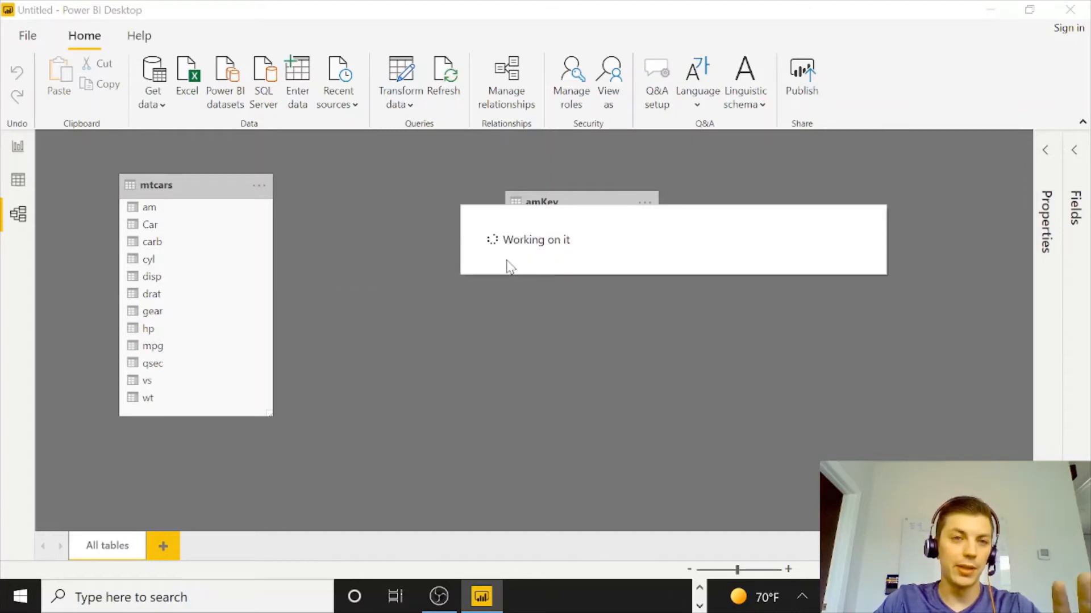
Create a relationship linking amKey's amKey column to mtcars' am column.
drag(150, 209, 173, 215)
click(167, 212)
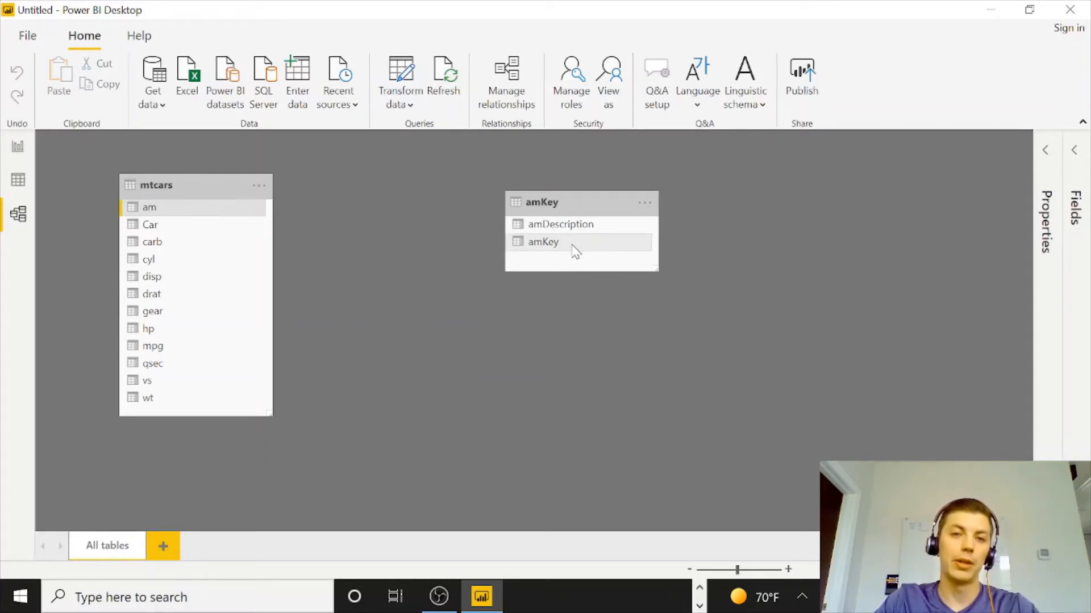
drag(575, 250, 210, 215)
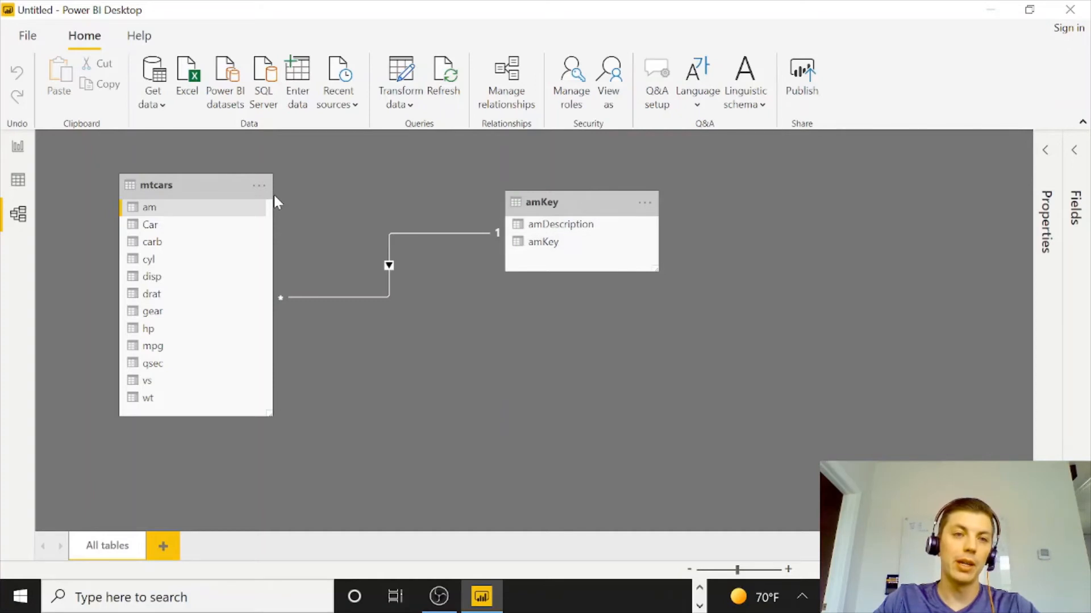
Rearrange the diagram with mtcars below and amKey to its upper right.
drag(170, 185, 392, 291)
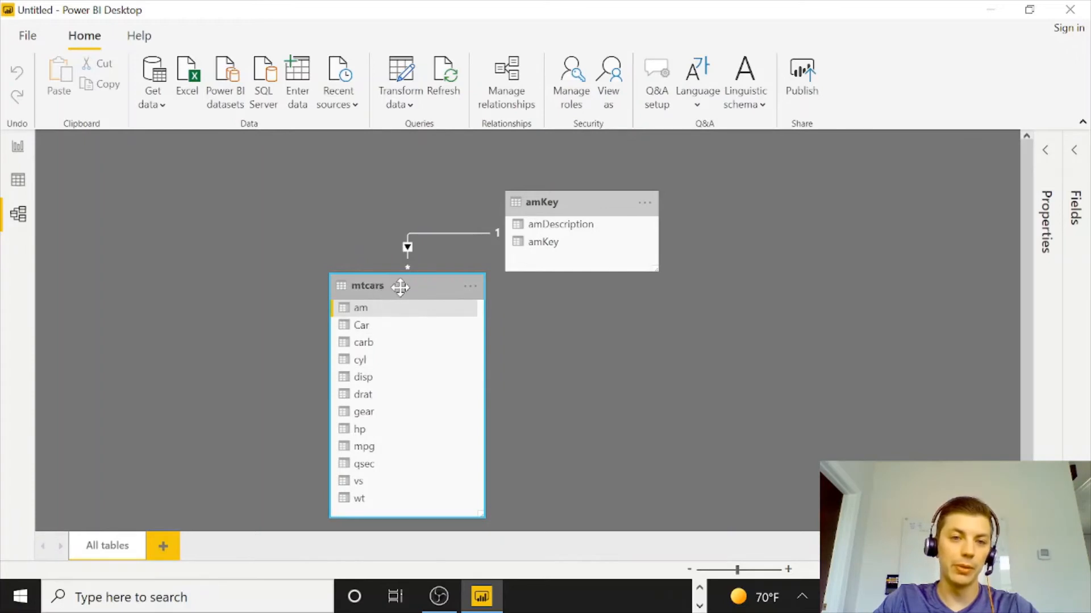
drag(402, 285, 426, 298)
drag(559, 205, 711, 185)
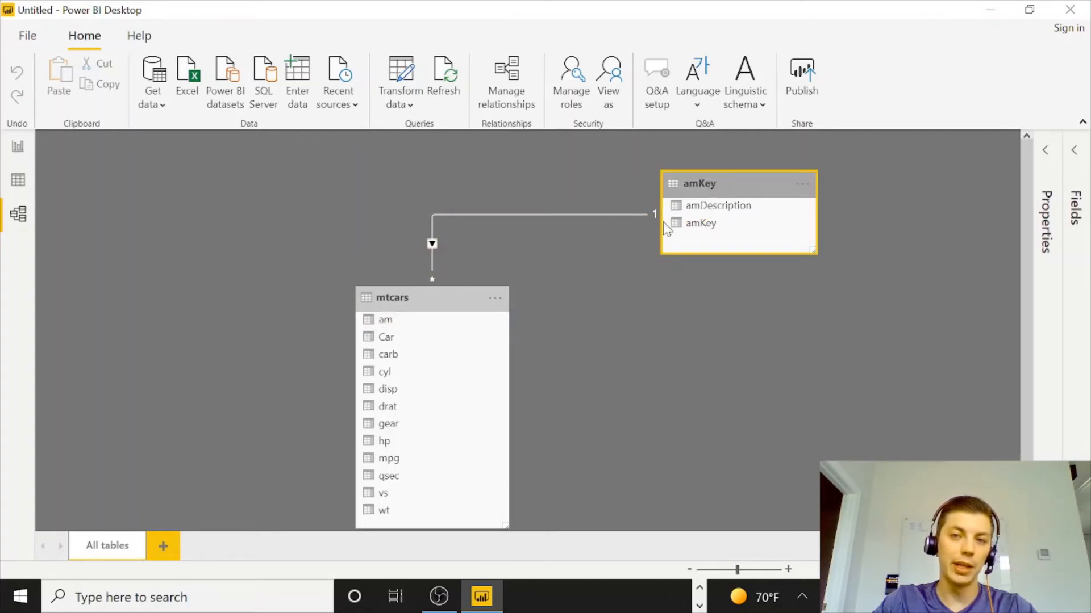
drag(432, 301, 434, 298)
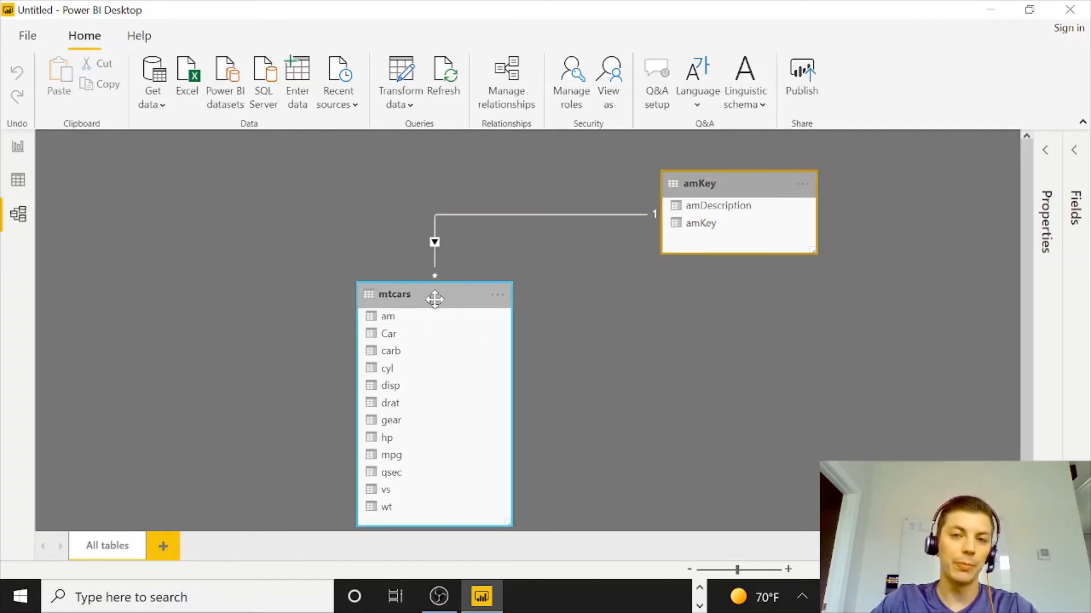
In Report view, build a table visual of mtcars' am, Car and hp fields and enlarge it.
click(18, 147)
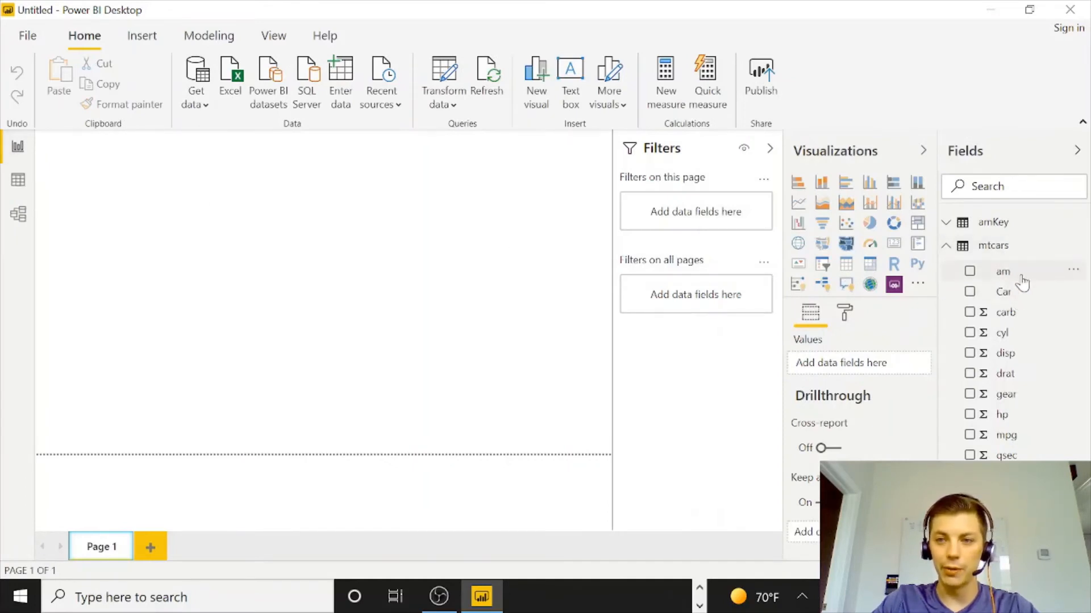
drag(1019, 282, 154, 233)
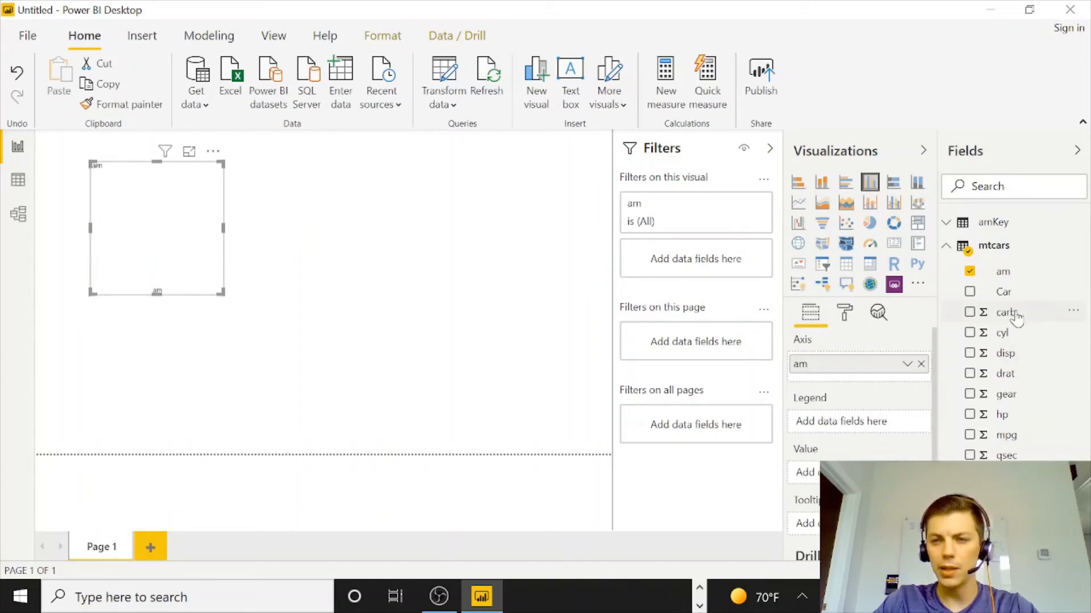
drag(1013, 301, 890, 362)
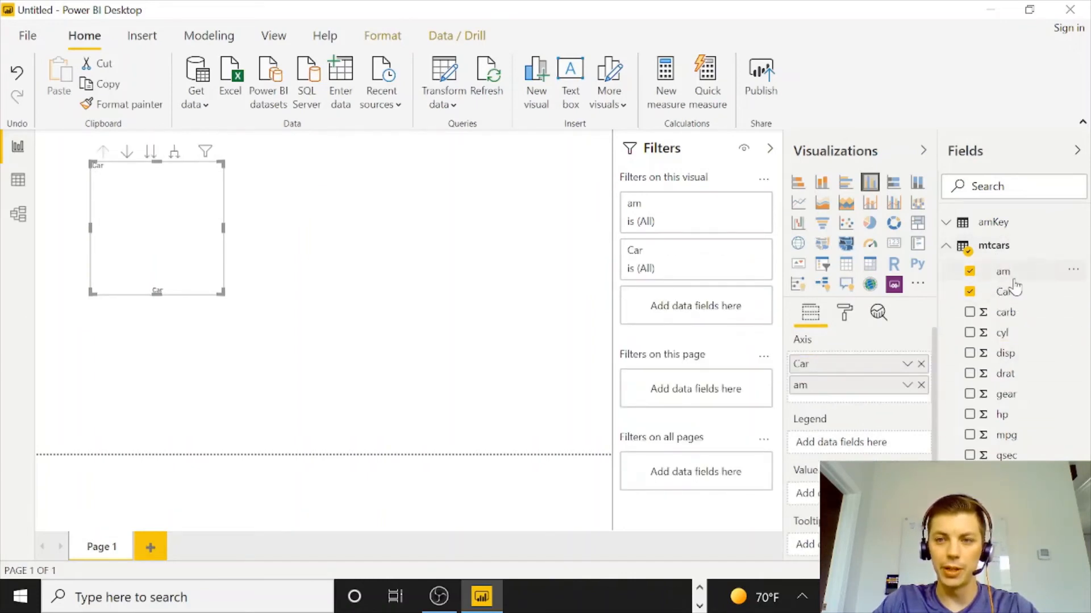
drag(1004, 415, 866, 397)
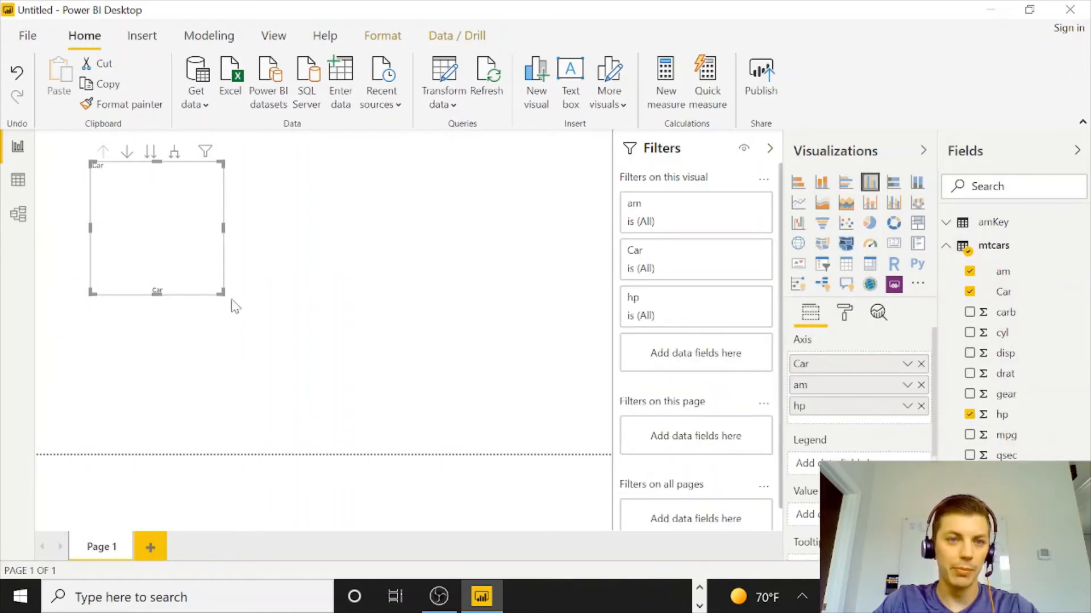
drag(221, 293, 390, 392)
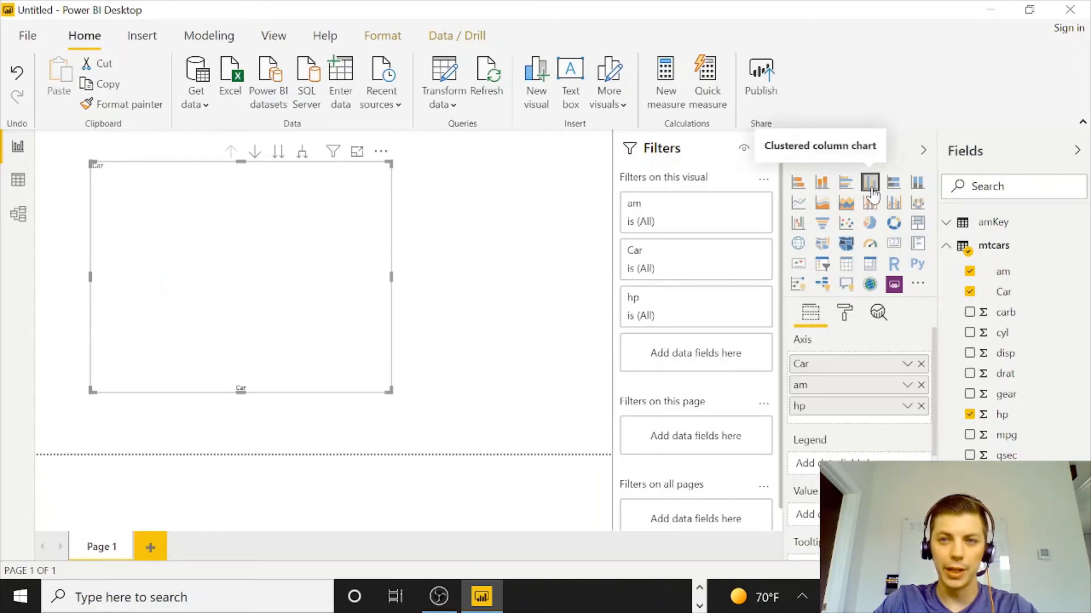
click(852, 272)
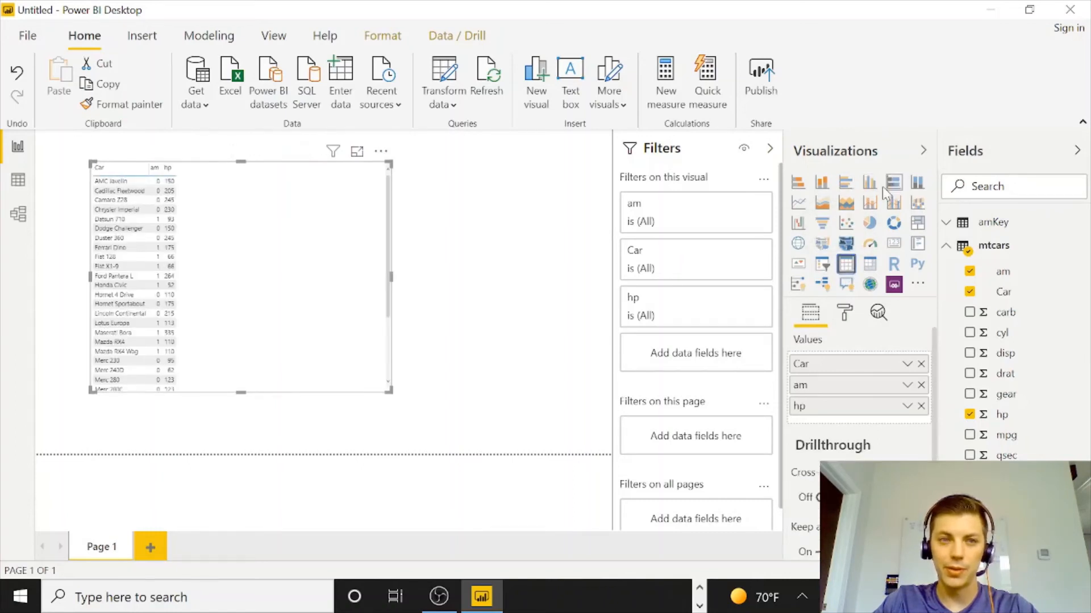
Move the table visual toward the canvas's left edge.
drag(333, 304, 269, 395)
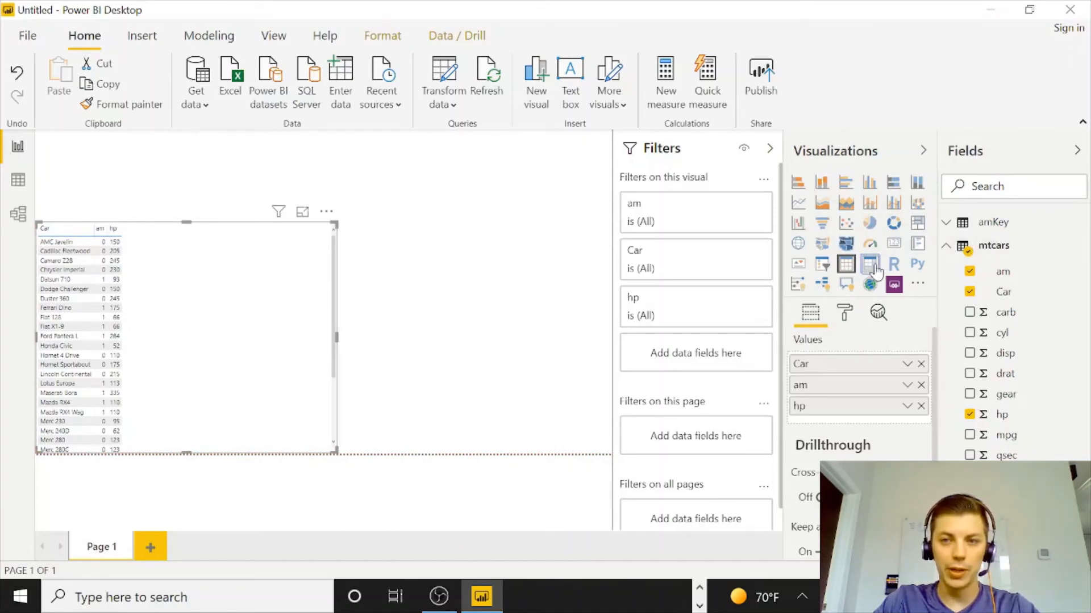
click(869, 265)
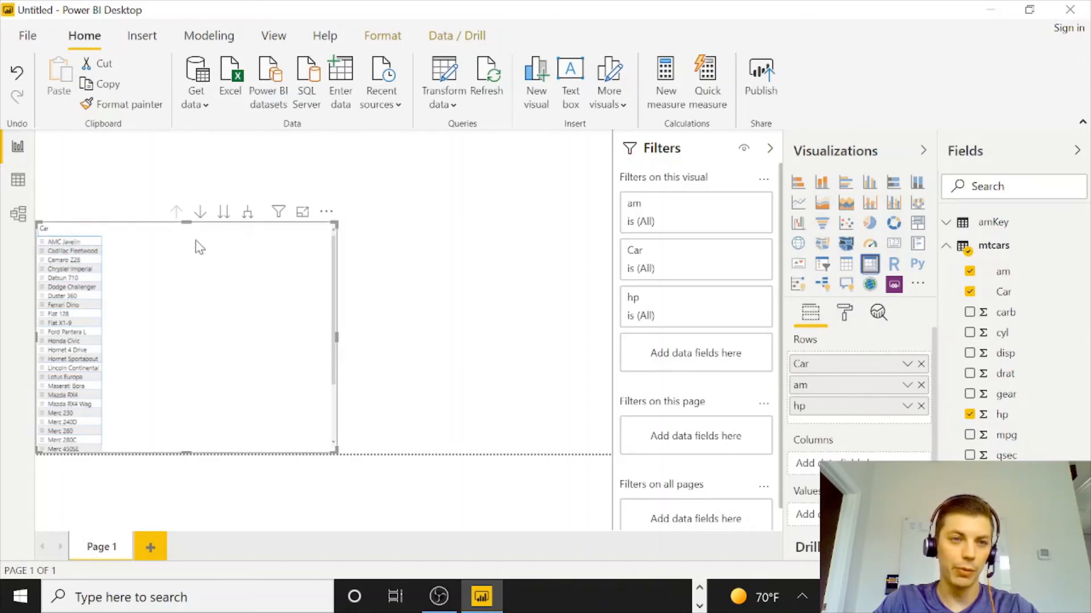
click(200, 212)
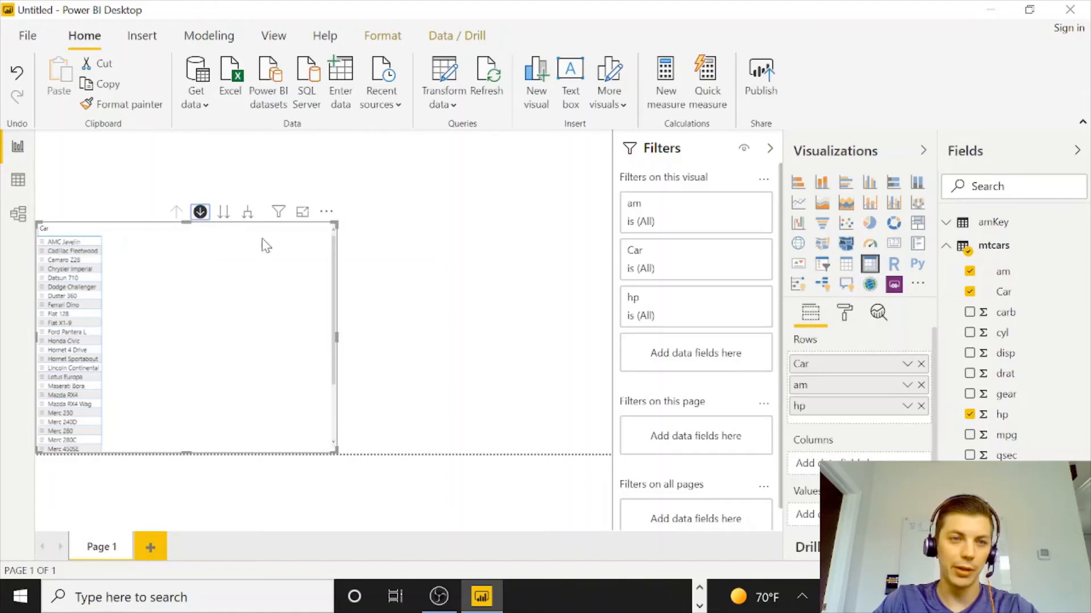
click(846, 263)
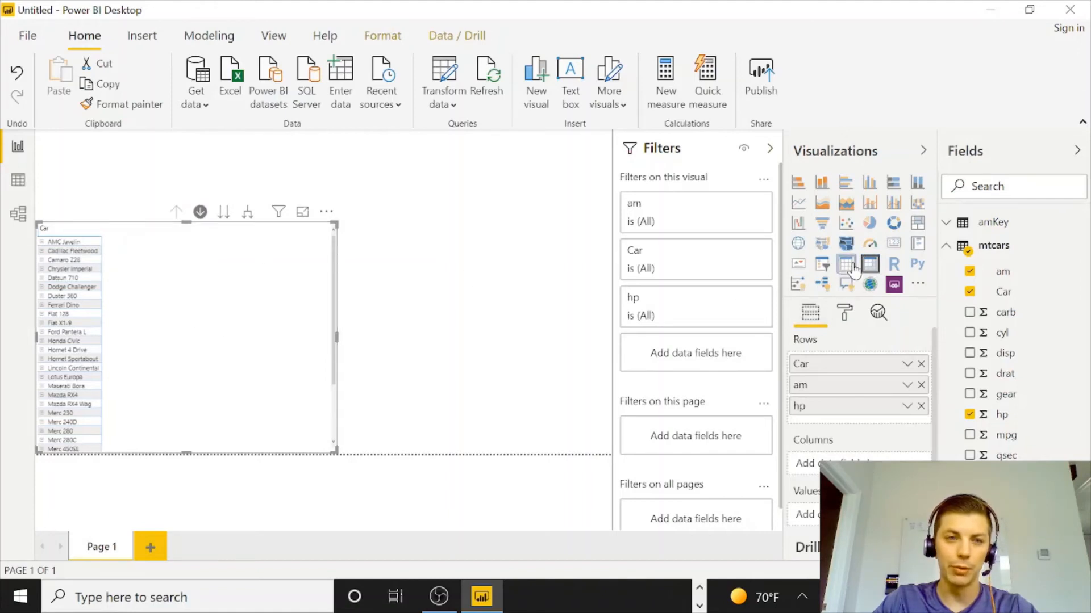
Move the table visual up to the upper-left corner of the canvas.
drag(184, 223, 185, 177)
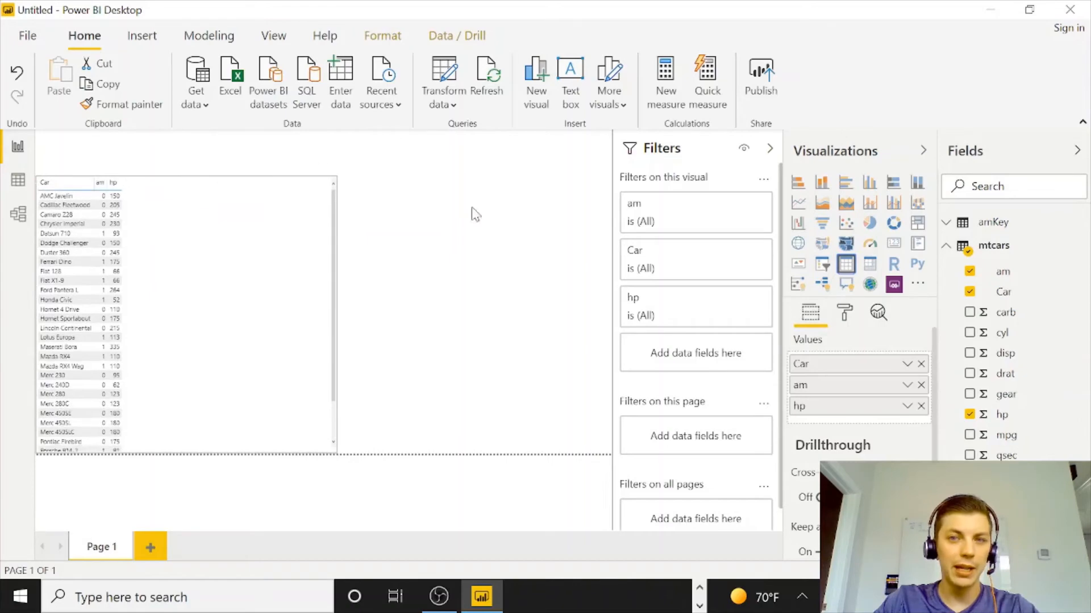
click(547, 173)
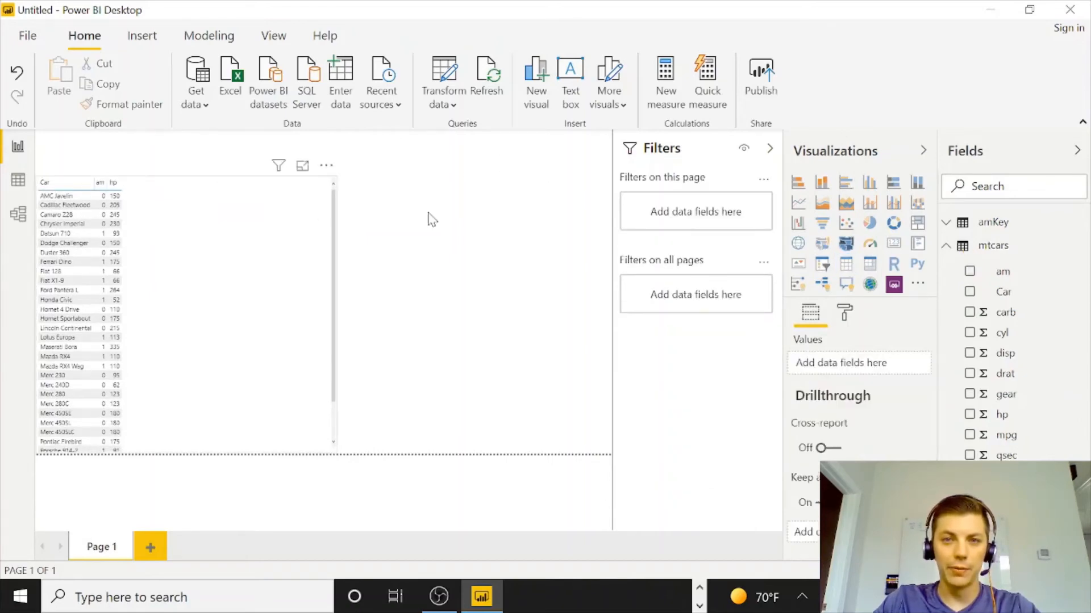
Add a slicer using amKey's amDescription field and filter it to automatic.
click(823, 266)
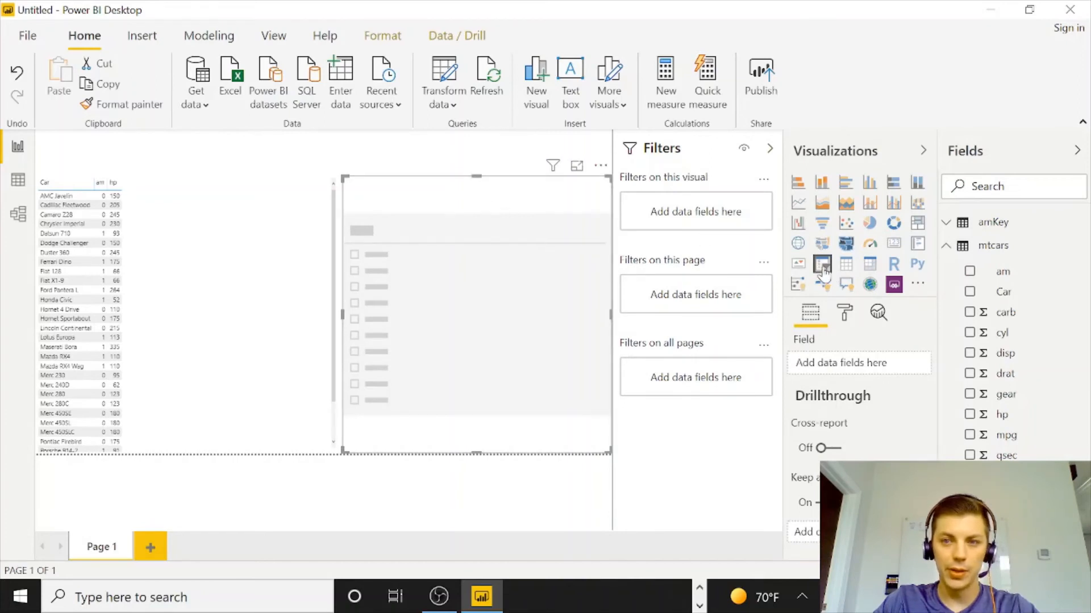
click(950, 226)
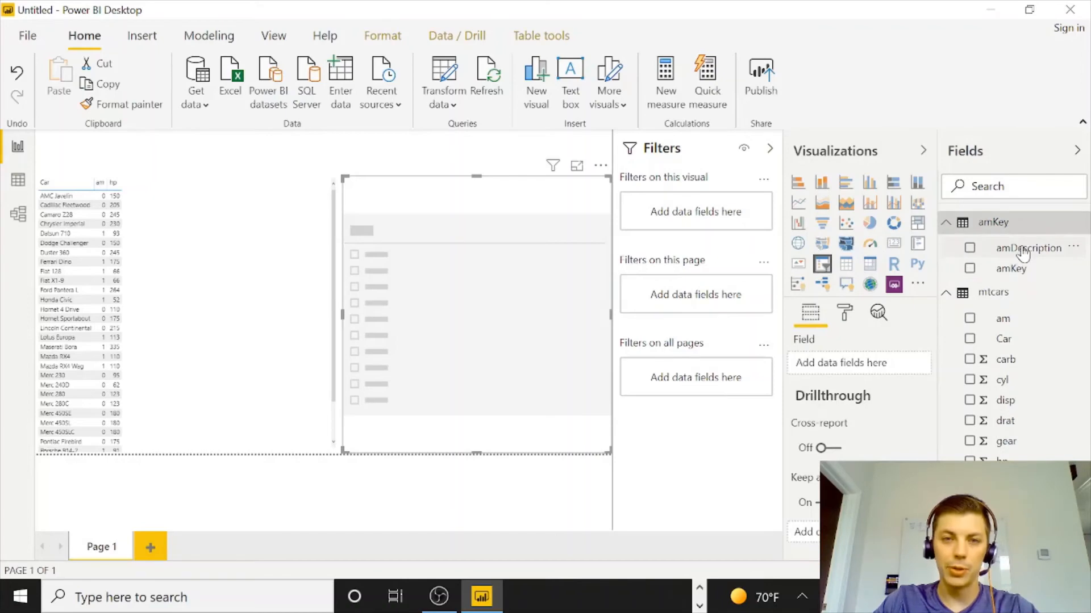
drag(1023, 250, 490, 310)
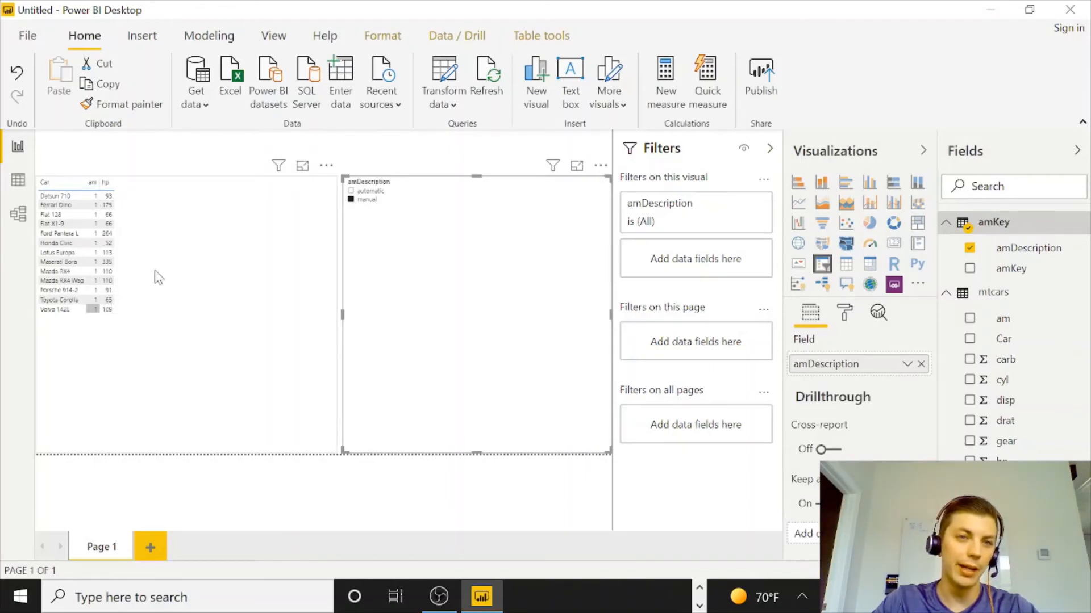
click(367, 192)
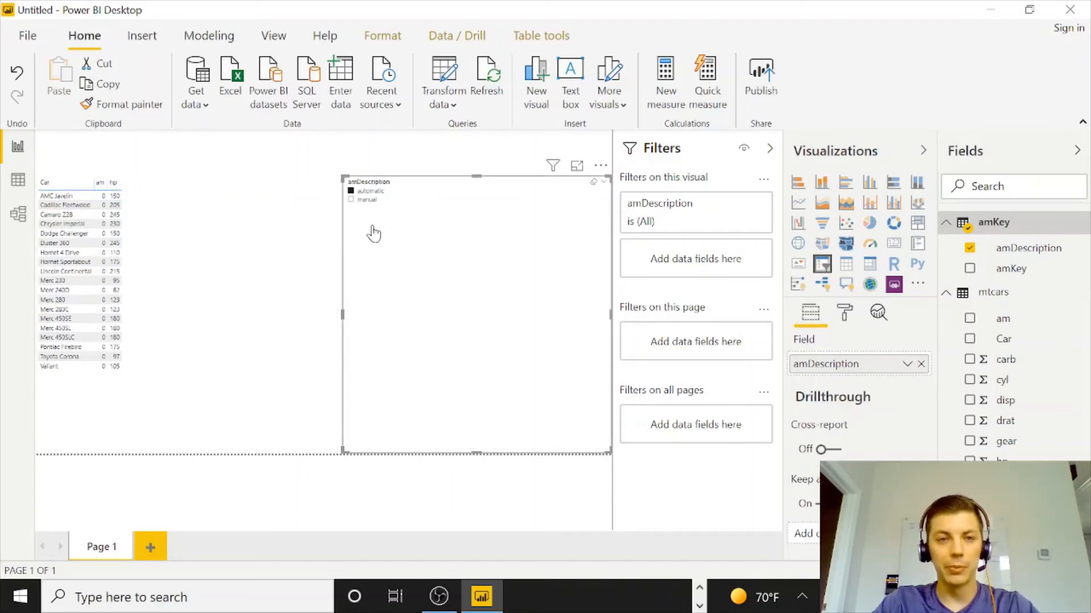
Replace the table's am column with amKey's amDescription, placed between Car and hp.
click(132, 252)
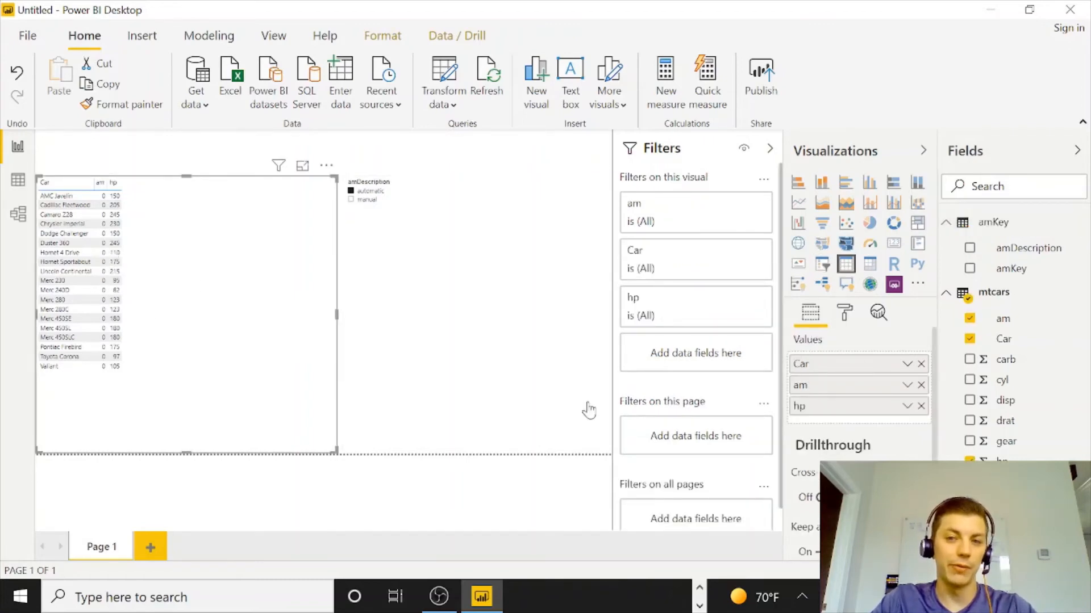
click(921, 386)
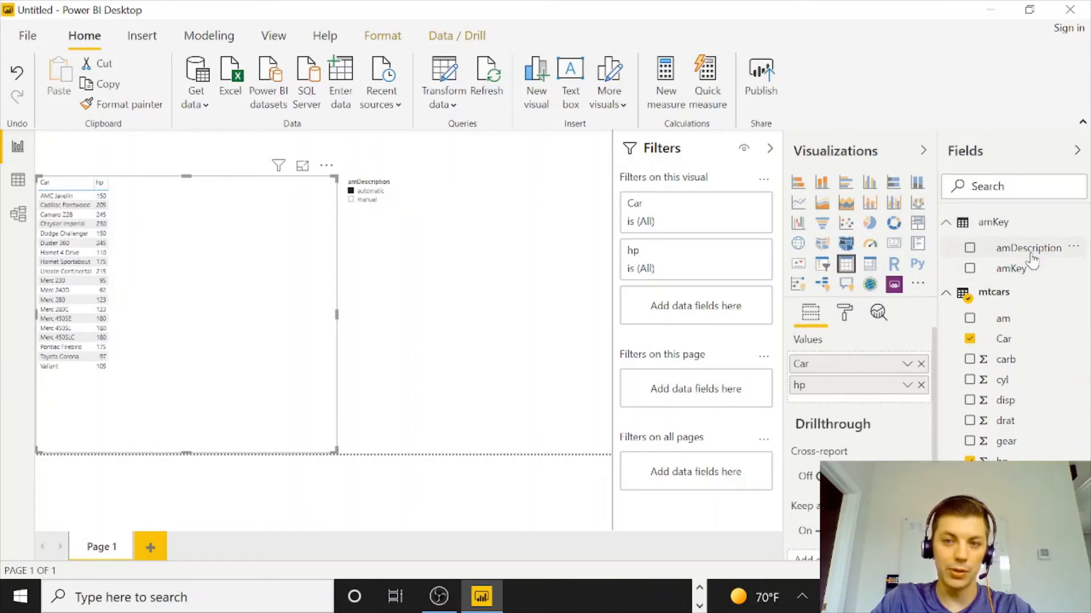
drag(1033, 258, 897, 386)
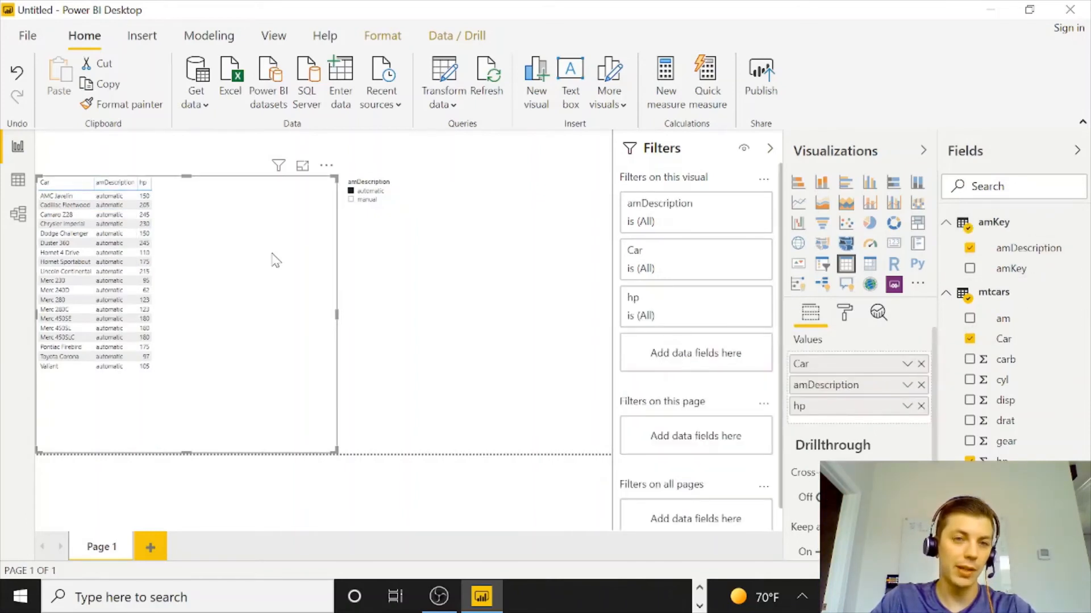
Filter the slicer to manual and change the slicer's style to Dropdown.
click(366, 202)
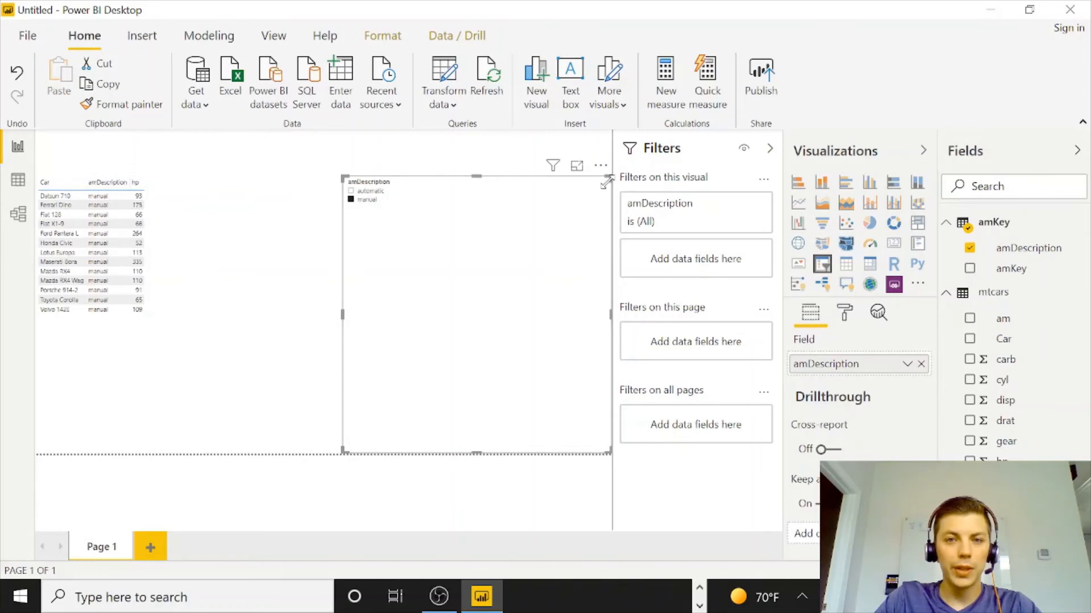
click(603, 184)
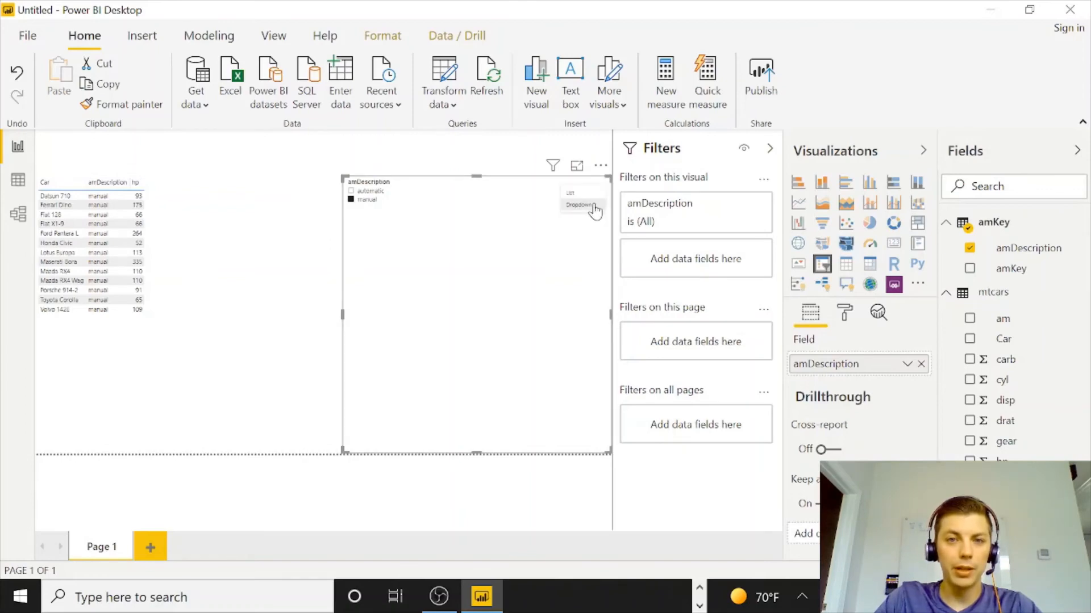
click(584, 205)
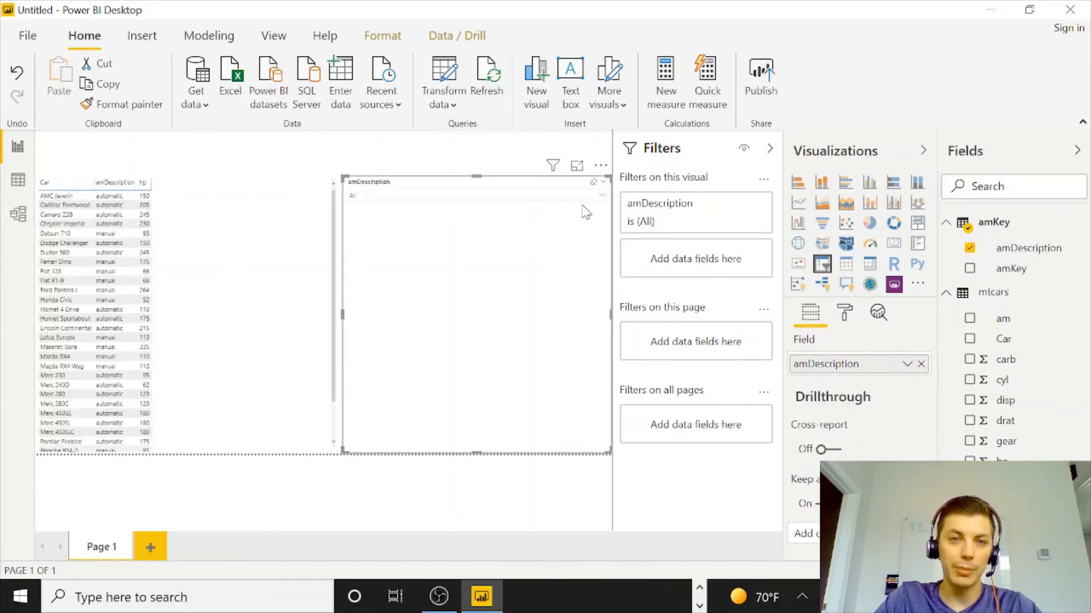
Place the dropdown slicer across the canvas top and fit the table beneath it, narrowing its width.
drag(477, 453, 182, 147)
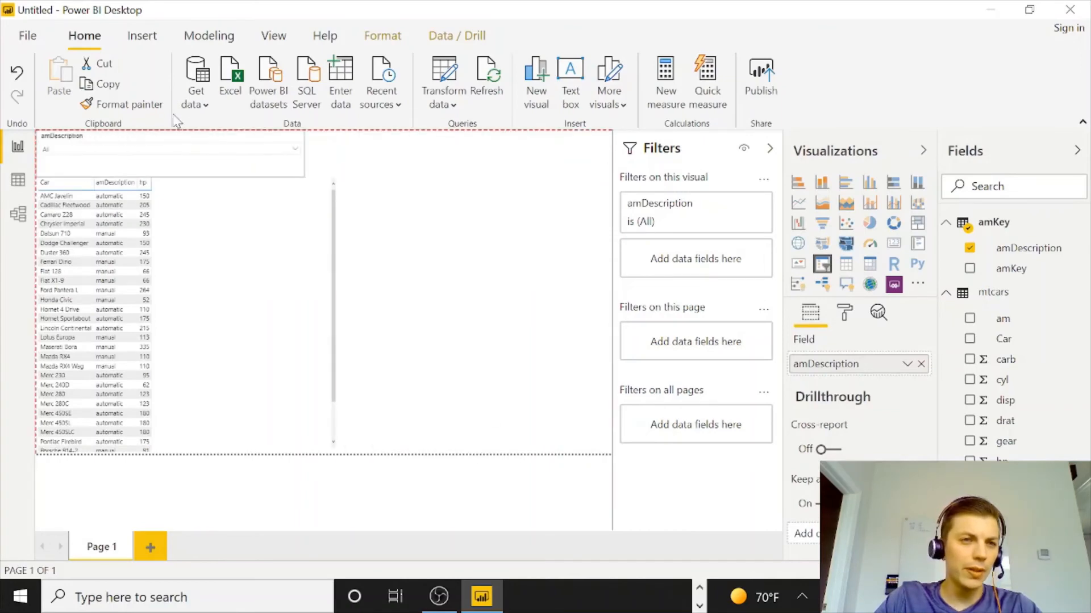
click(188, 179)
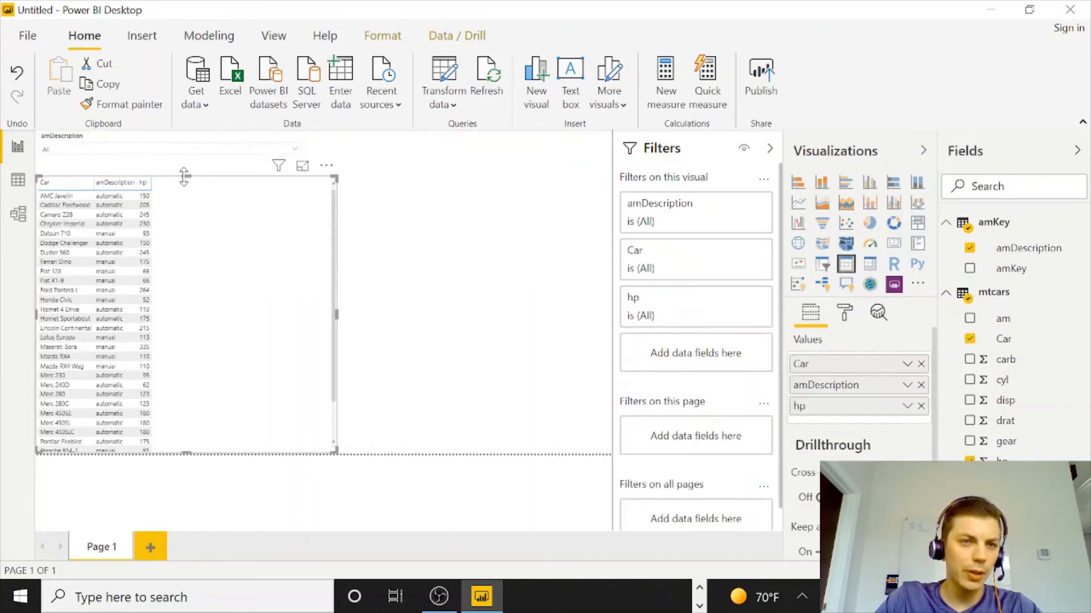
drag(185, 177, 183, 180)
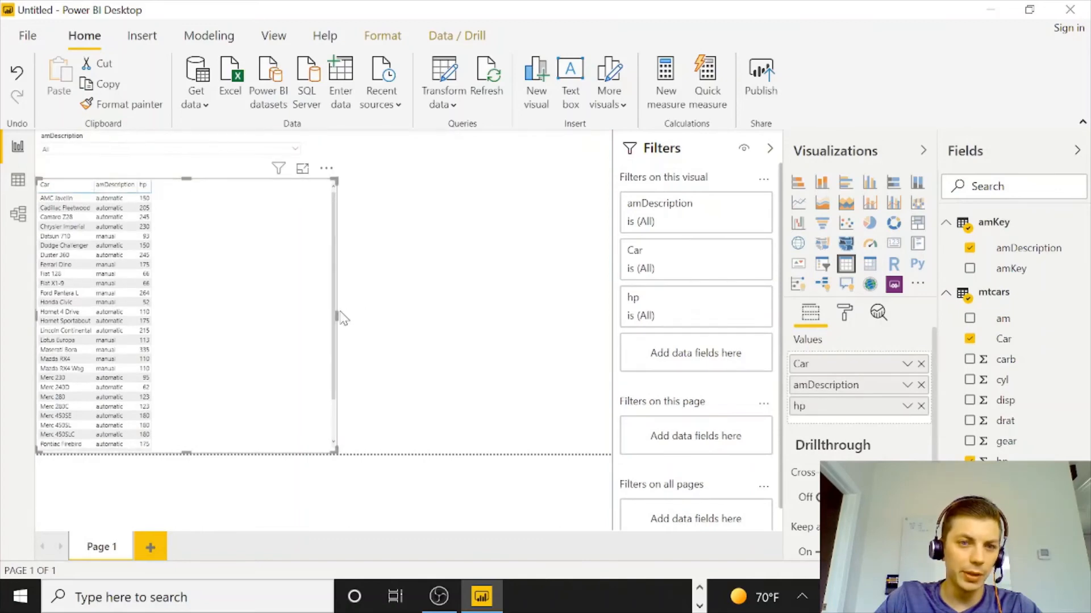
drag(337, 312, 306, 317)
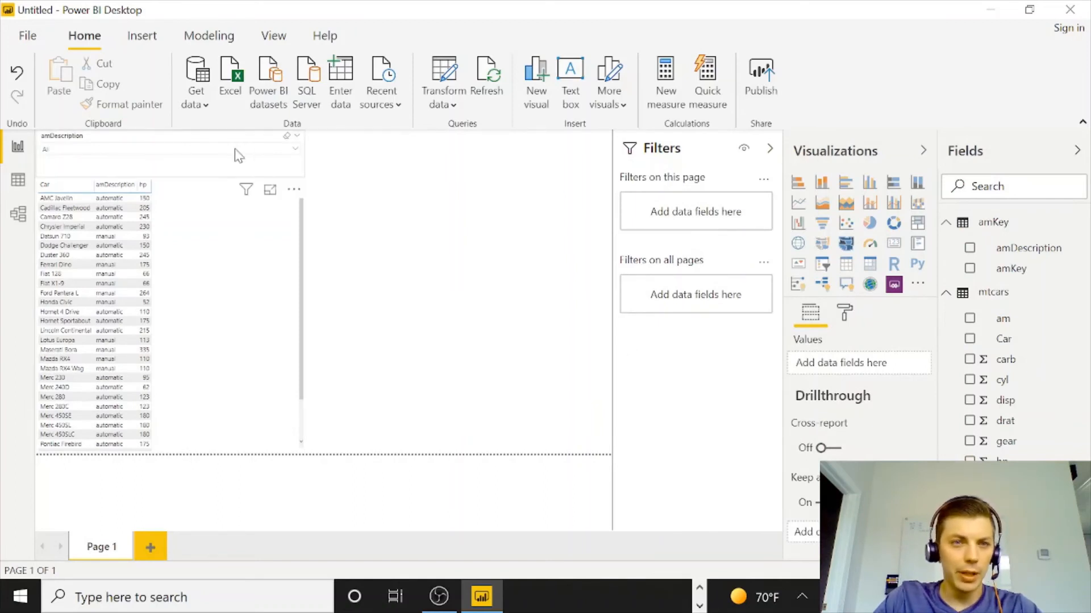
Rename the slicer's field to Manual or Automatic.
click(61, 145)
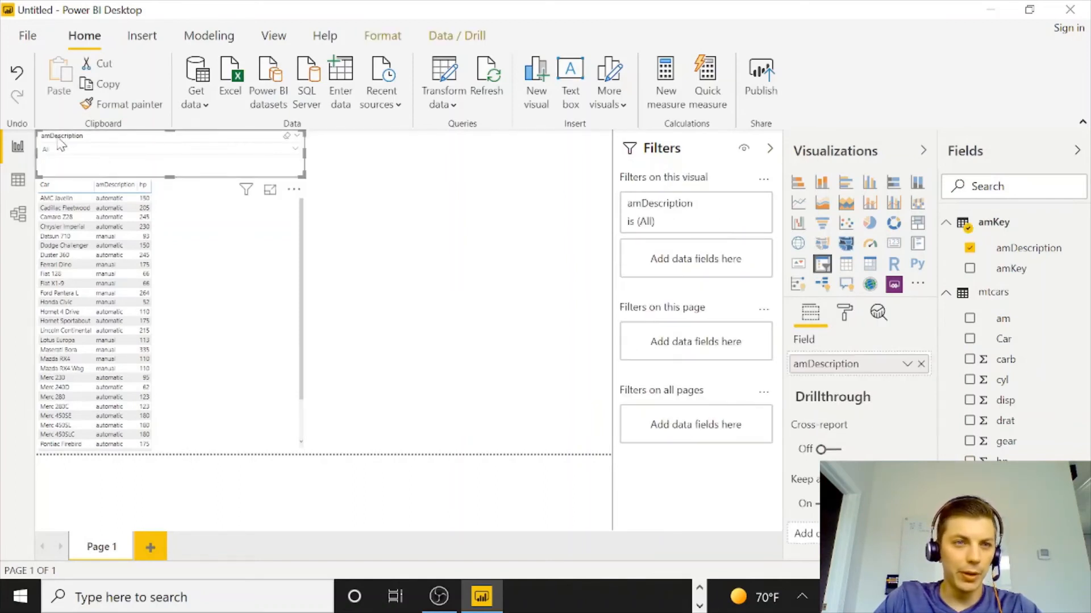
double_click(827, 364)
text(Manual or Automatic)
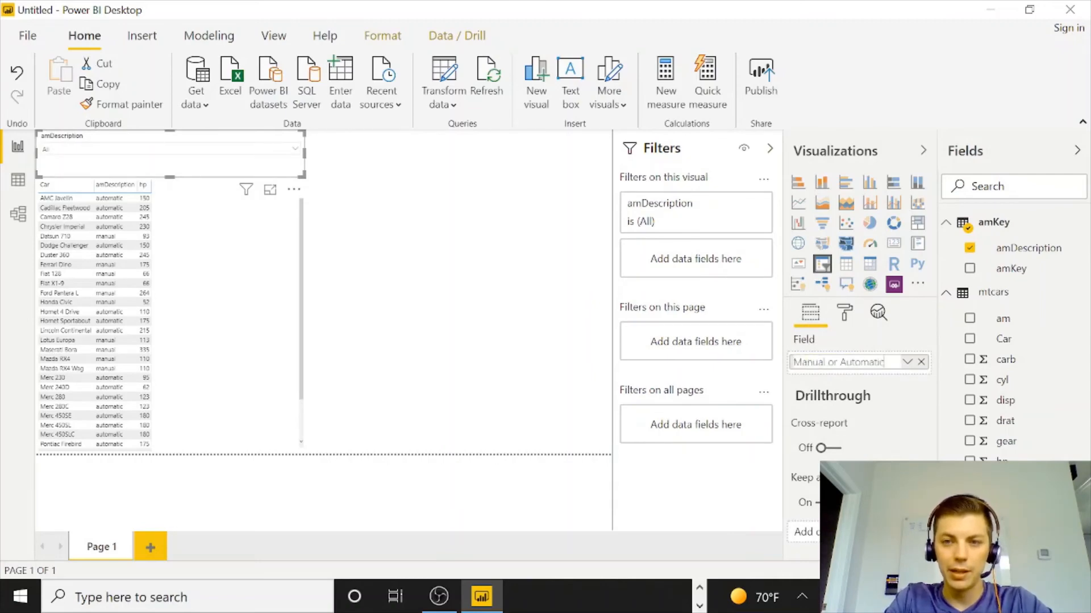
key(Return)
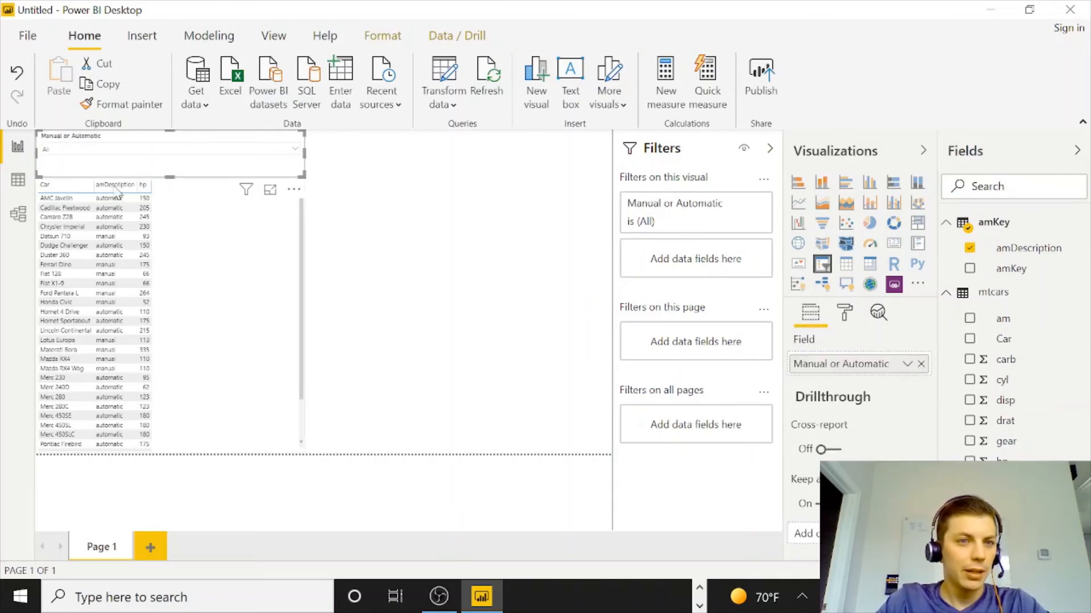
click(274, 334)
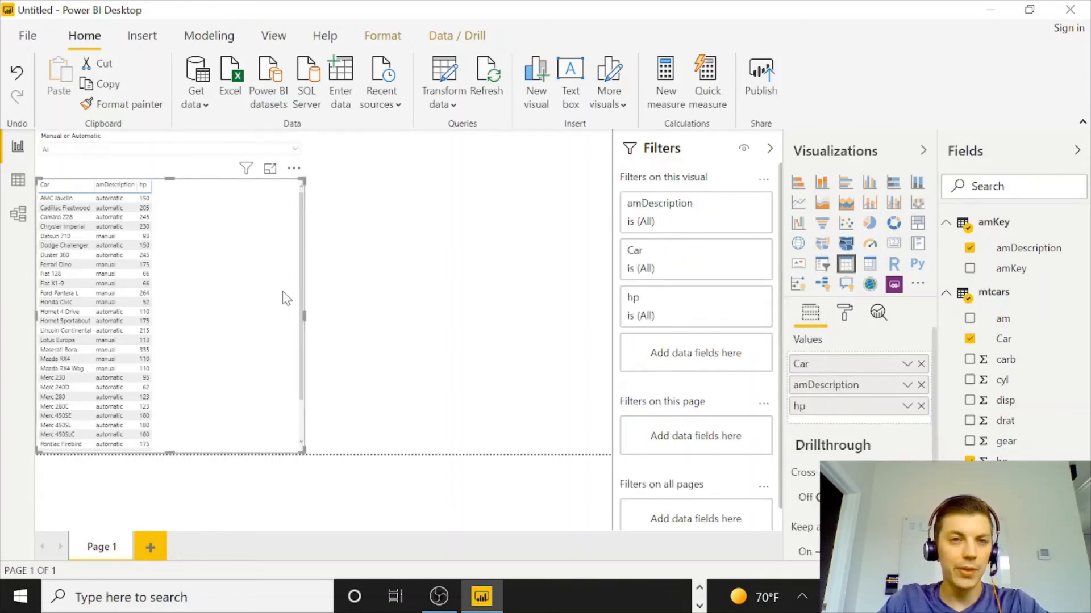
Switch to the browser's mtcars documentation page and review how the vs engine variable is coded.
click(700, 587)
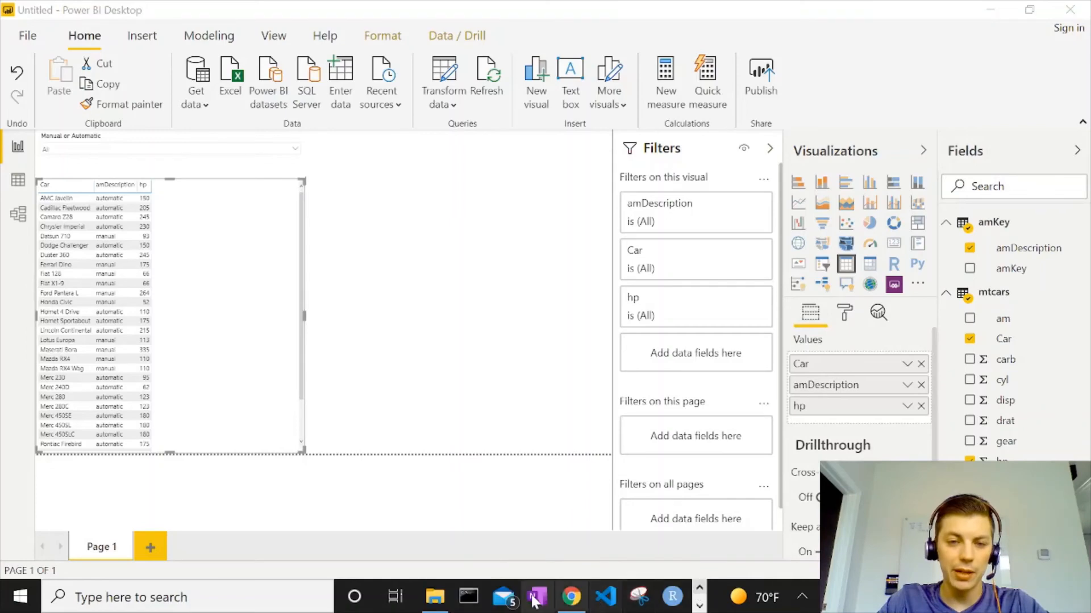
click(563, 600)
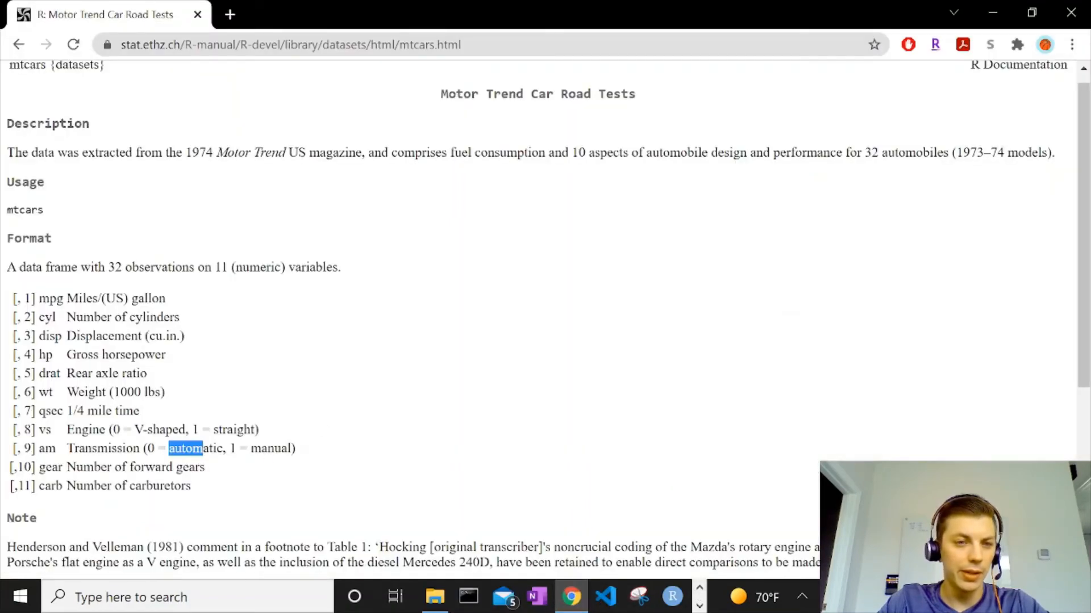
drag(134, 430, 259, 429)
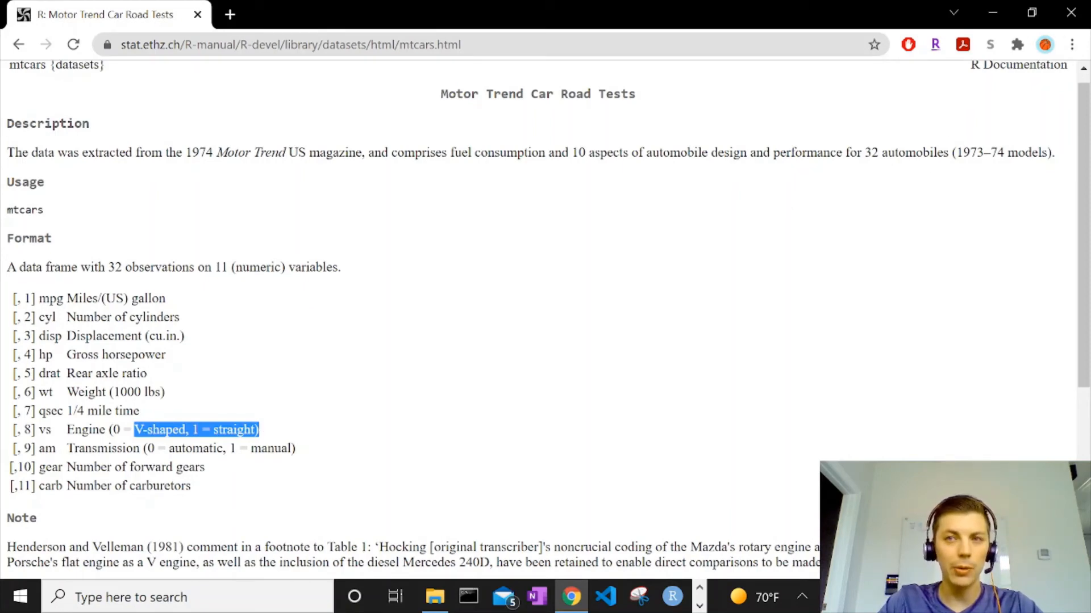
click(992, 12)
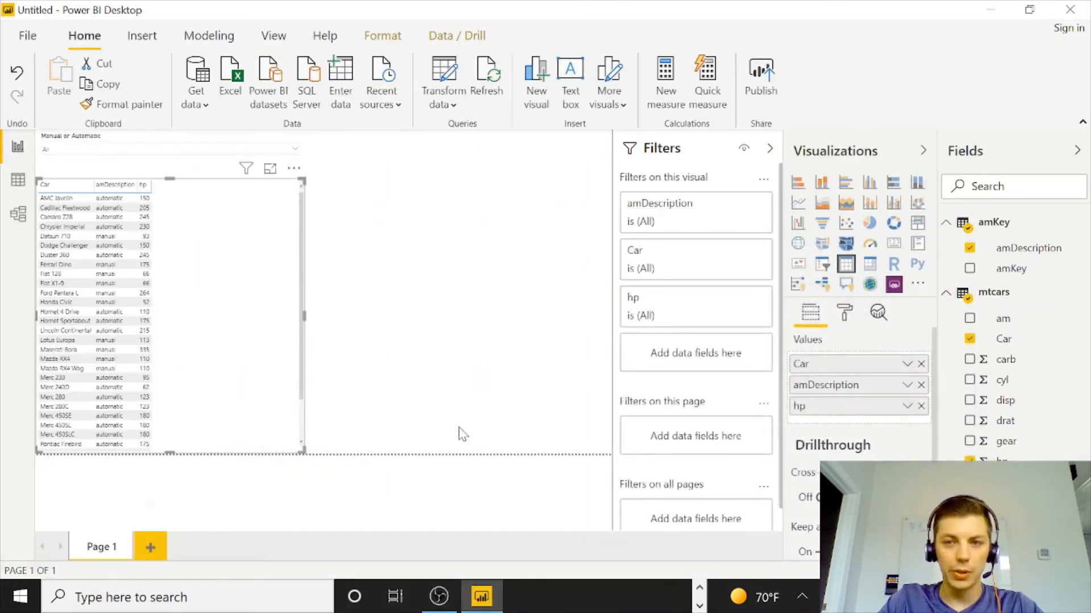
Start a new manually entered table and name it vsKey.
click(355, 101)
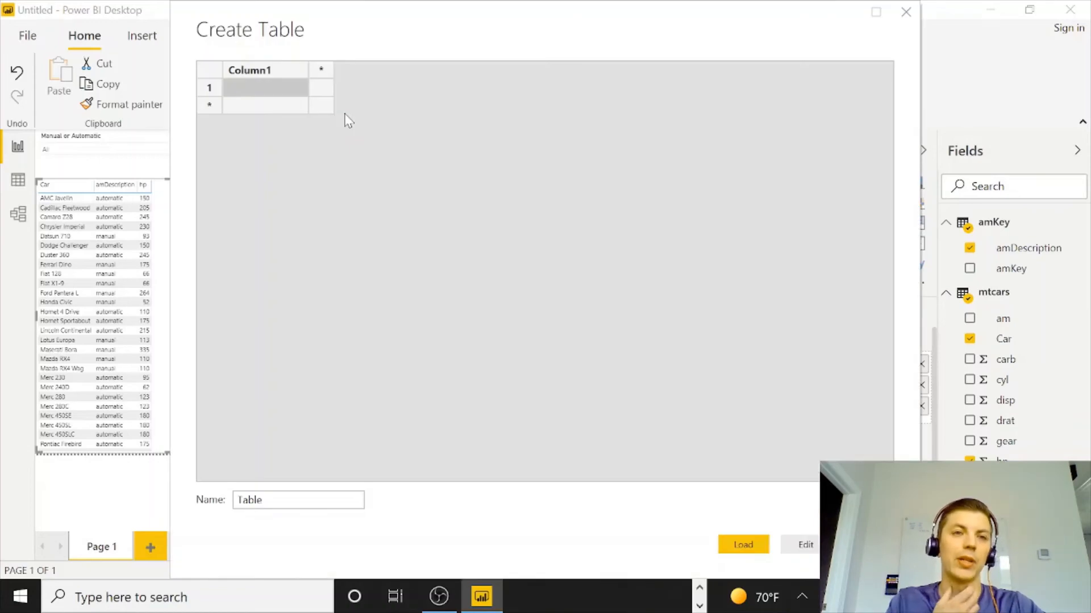
drag(275, 500, 214, 492)
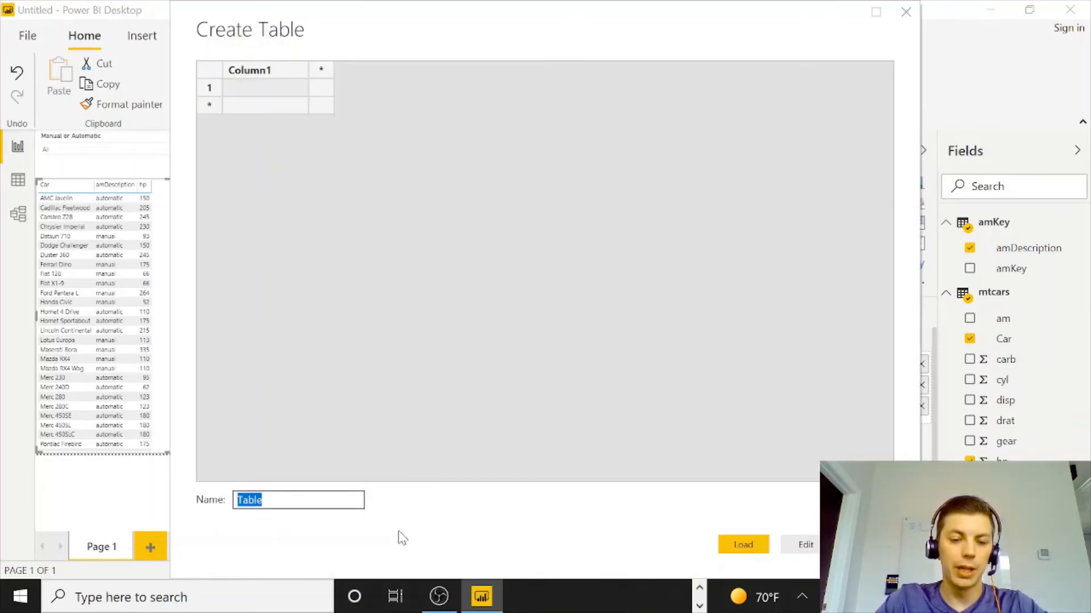
text(vsKey)
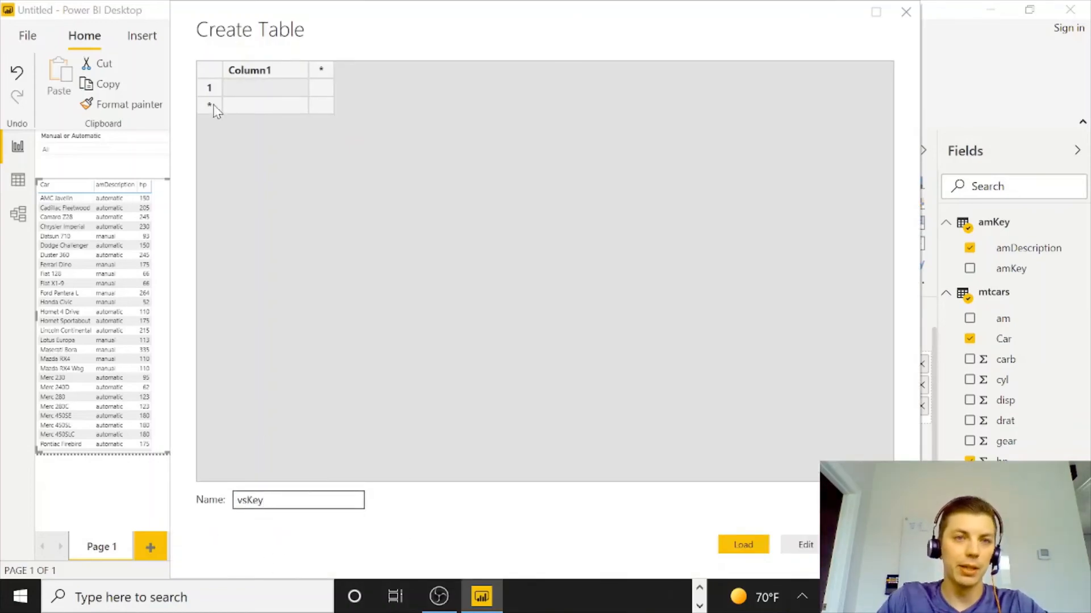
Name the new table's columns vsKey and vsDescription.
double_click(256, 68)
text(vsKey)
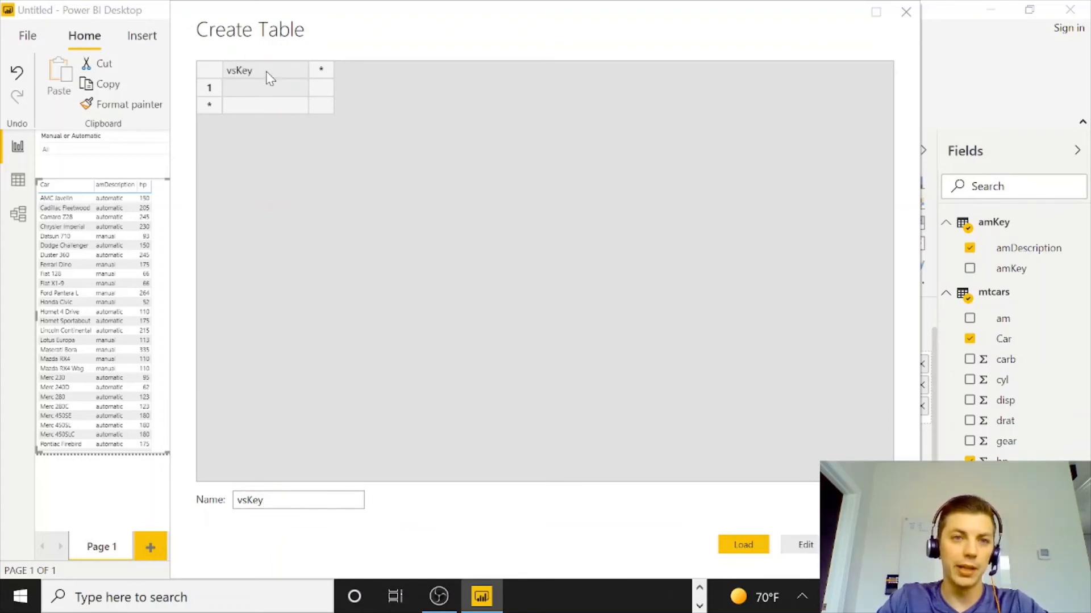
key(Tab)
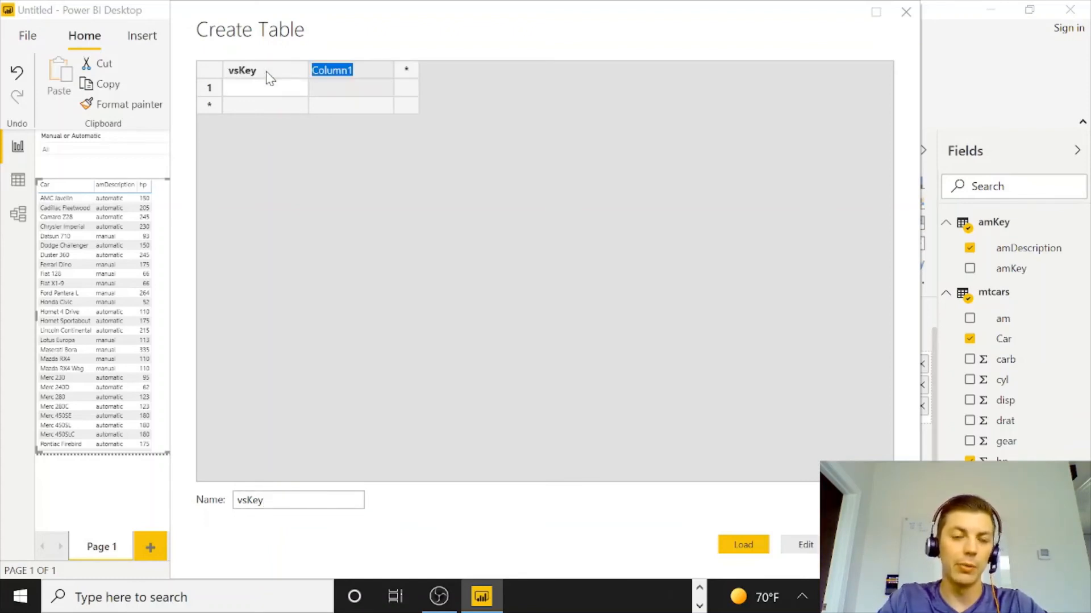
text(vsDescription)
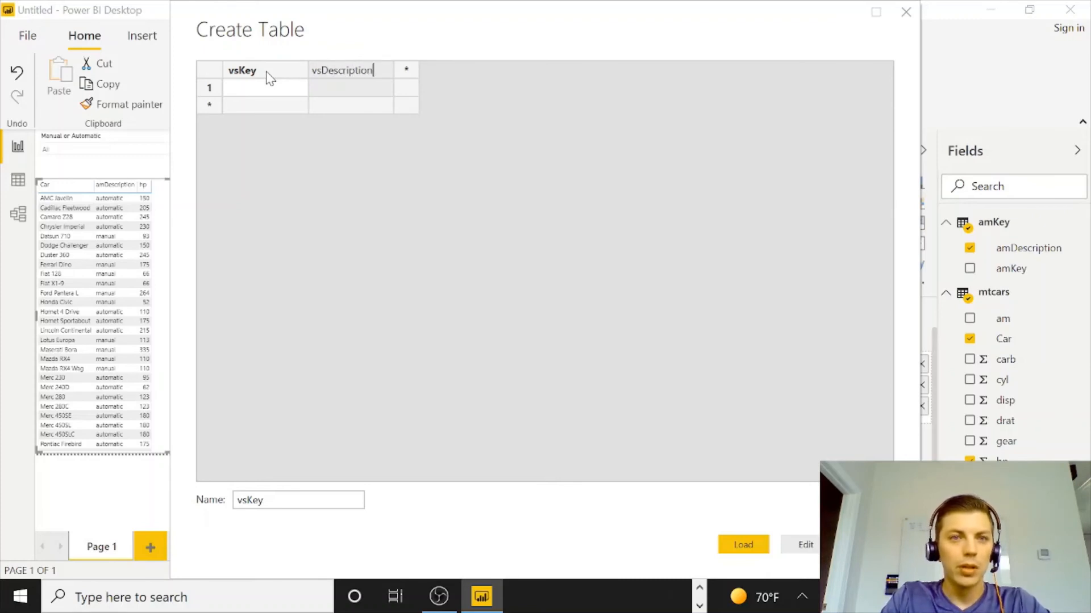
key(Return)
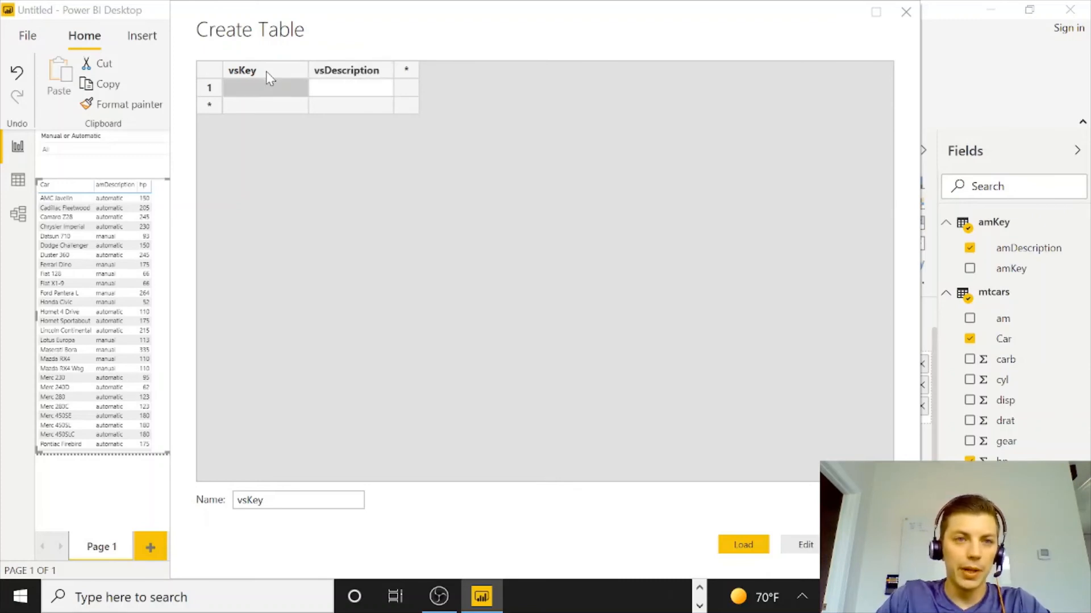
Enter 0 and 1 as the two vsKey values in the new table.
text(0)
key(Return)
text(1)
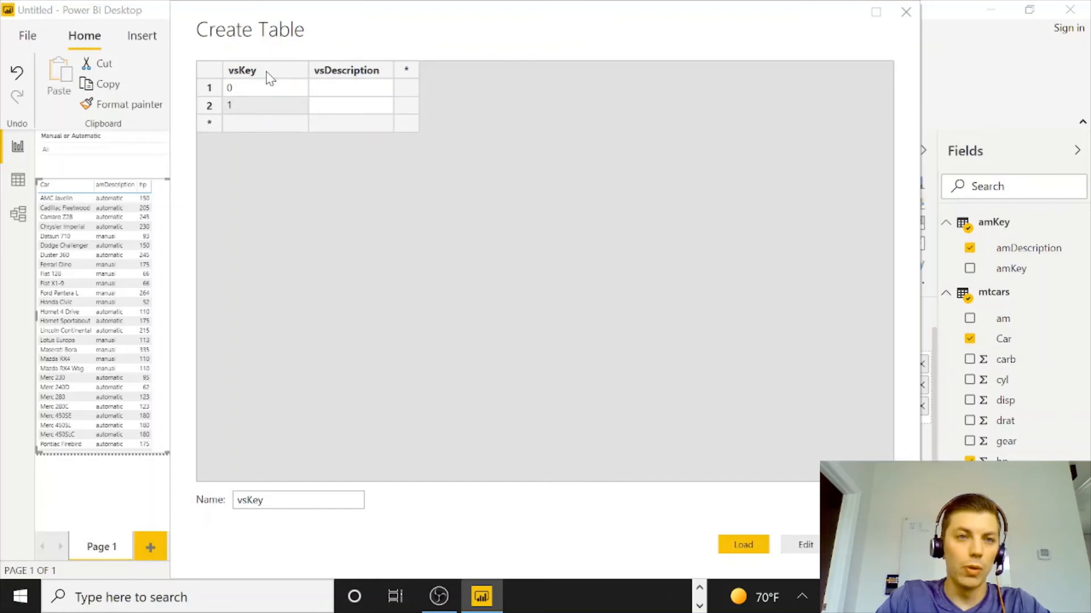
Copy V-shaped from the mtcars documentation into the first vsDescription cell and enter Straight in the second.
key(alt+Tab)
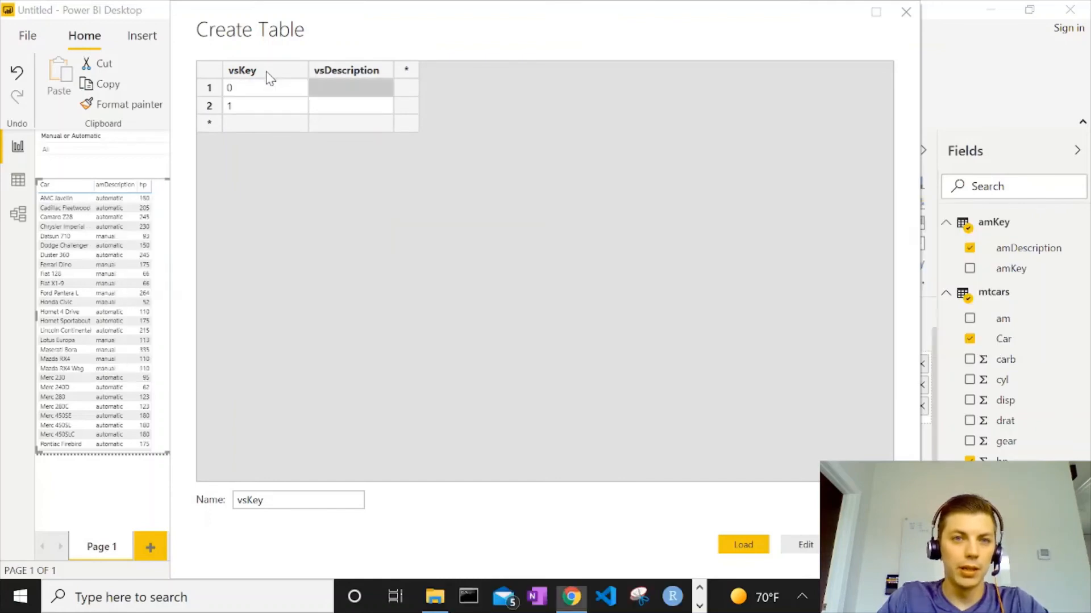
drag(134, 429, 186, 429)
key(super+c)
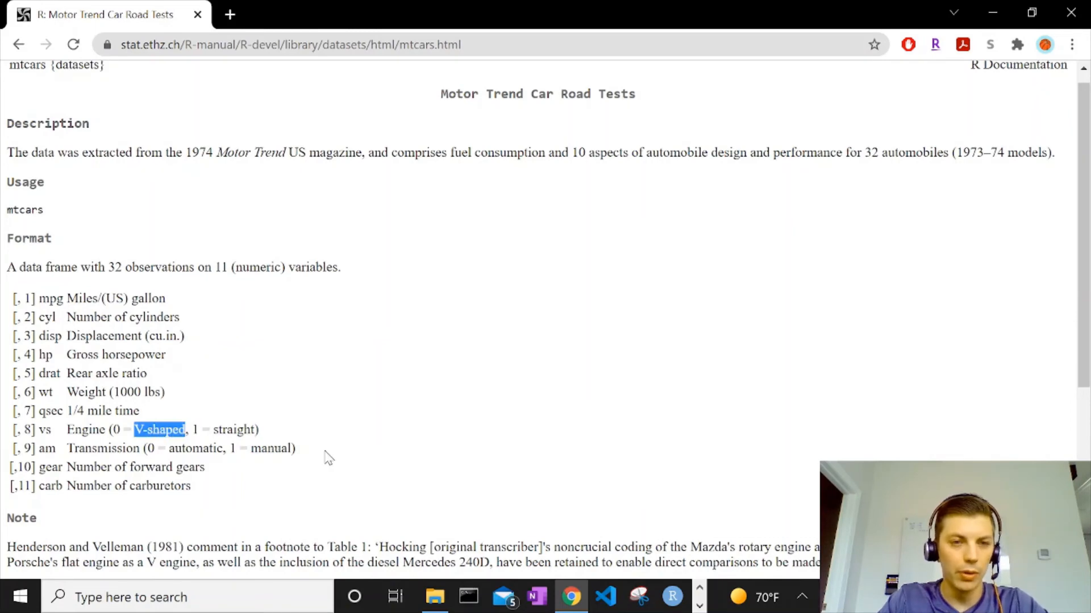
key(alt+Tab)
right_click(343, 85)
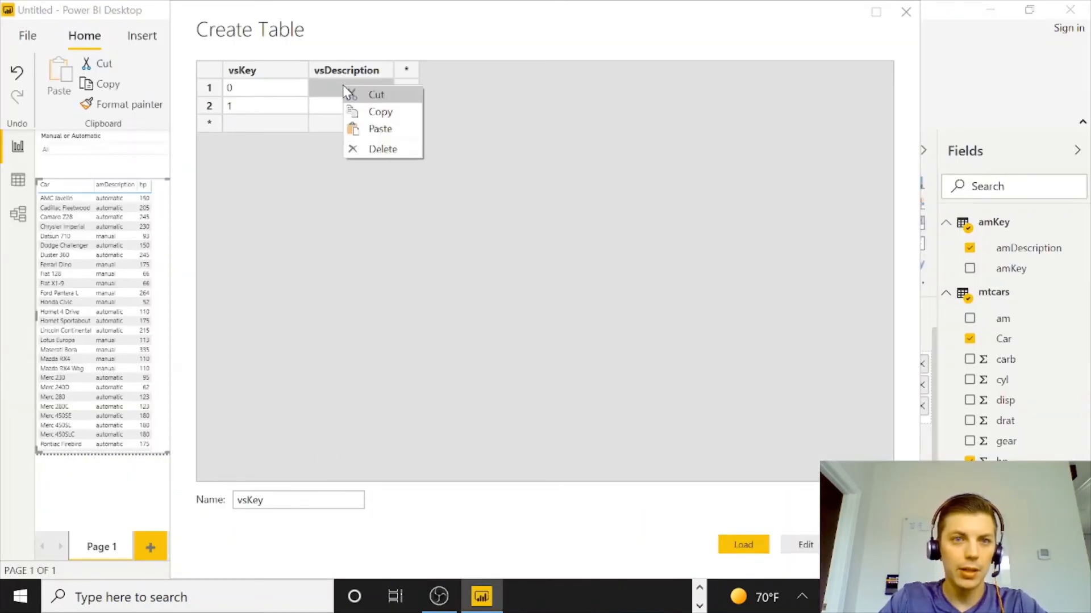
click(359, 128)
text(St)
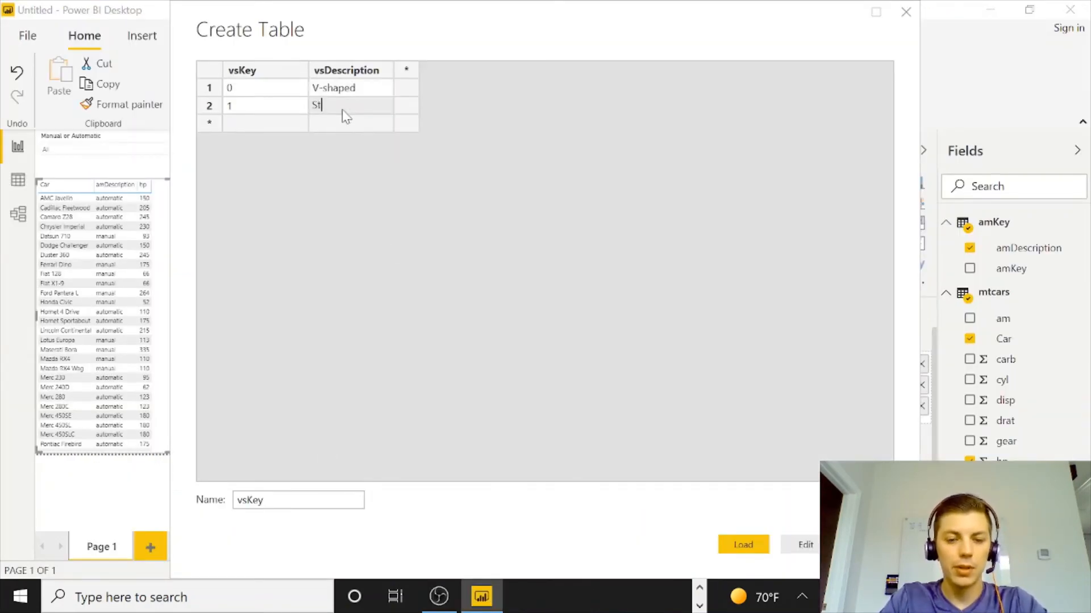
text(raight)
key(Return)
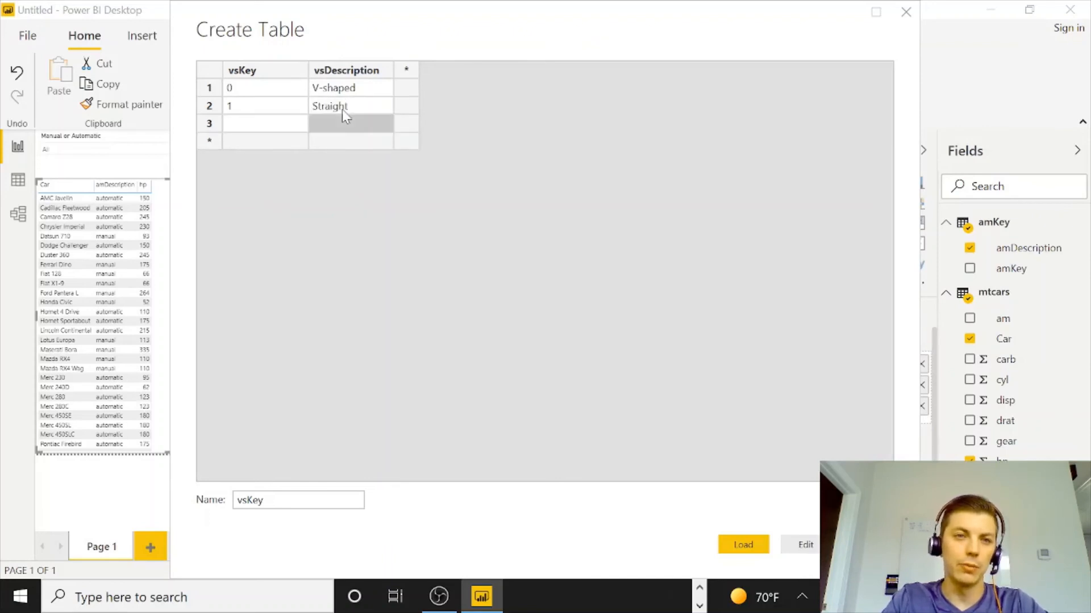
Delete the empty third row and load the vsKey table.
right_click(213, 125)
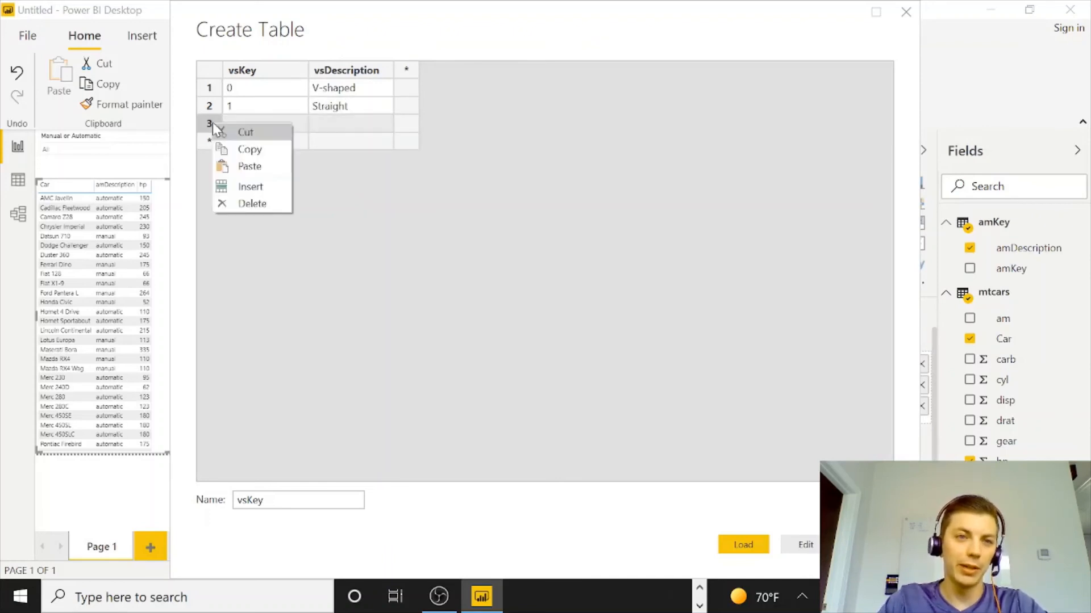
click(252, 203)
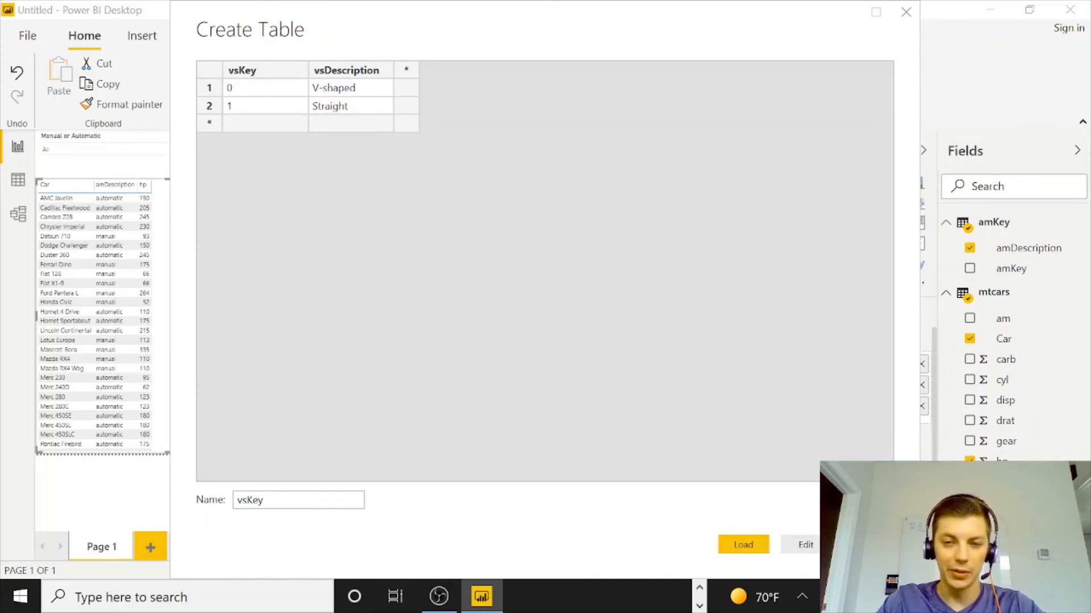
click(743, 544)
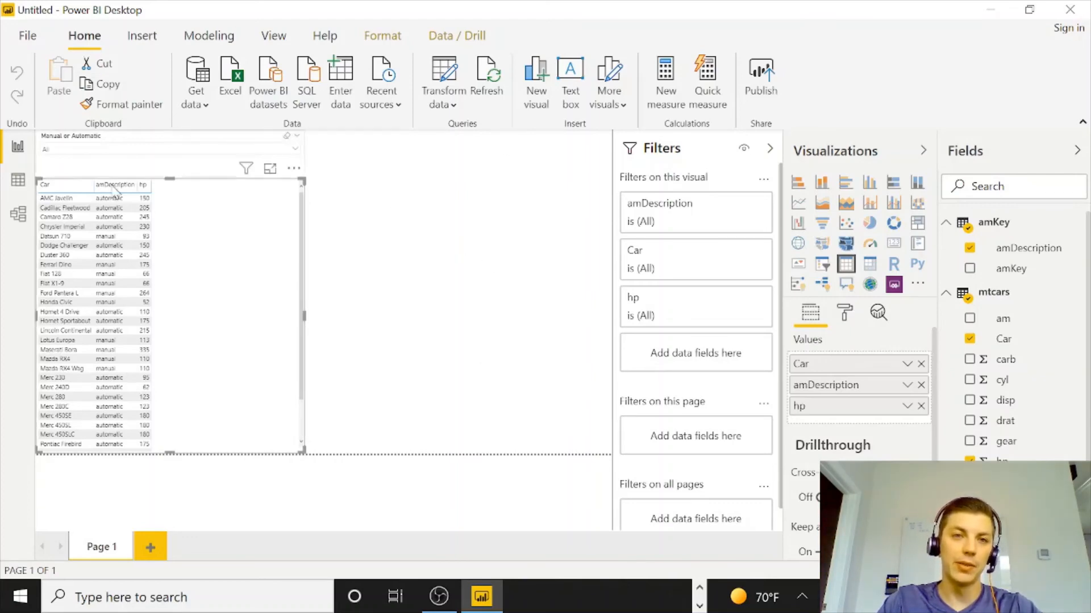
Rearrange the mtcars, amKey and vsKey tables in the model view.
click(19, 219)
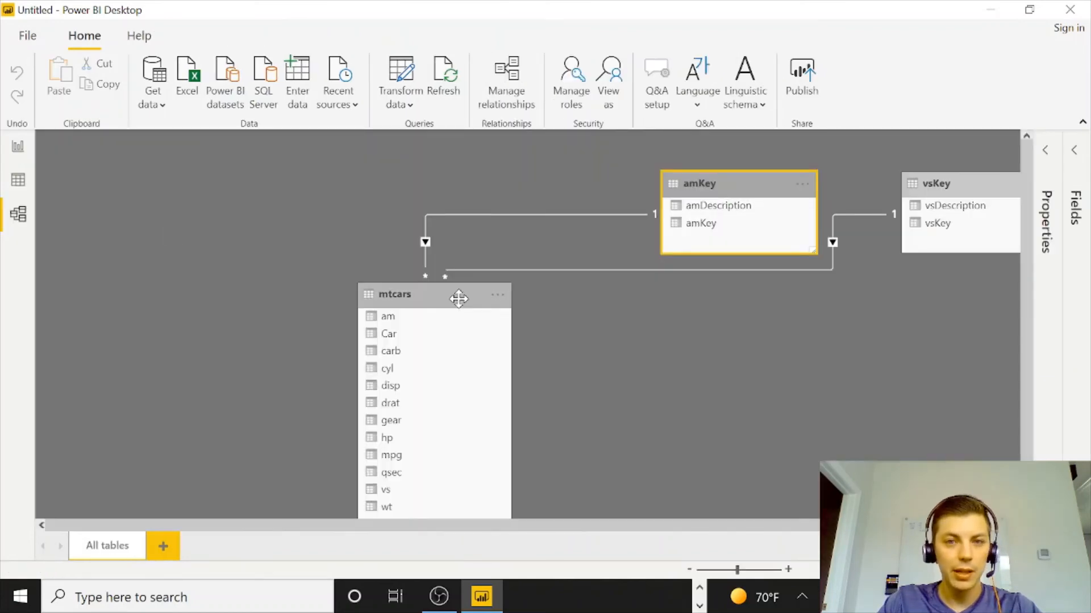
drag(453, 297, 356, 277)
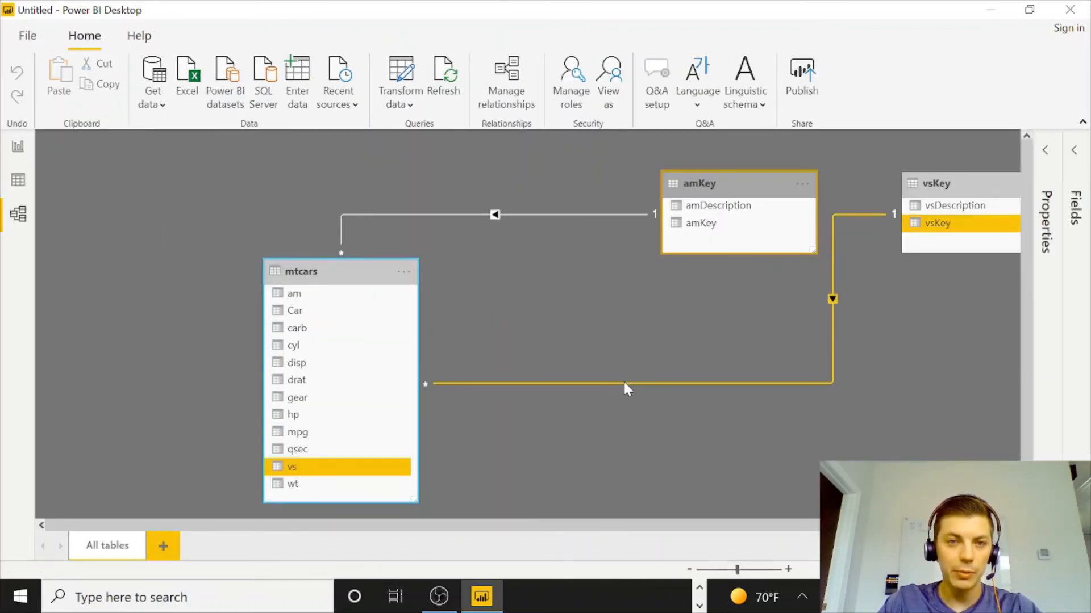
drag(955, 184, 669, 396)
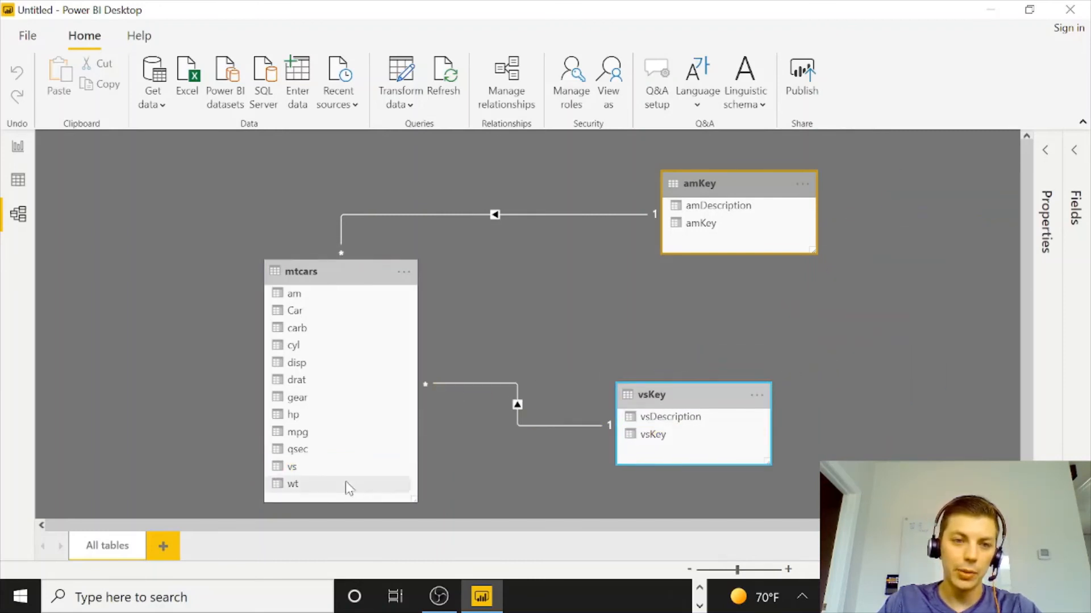
drag(342, 273, 407, 266)
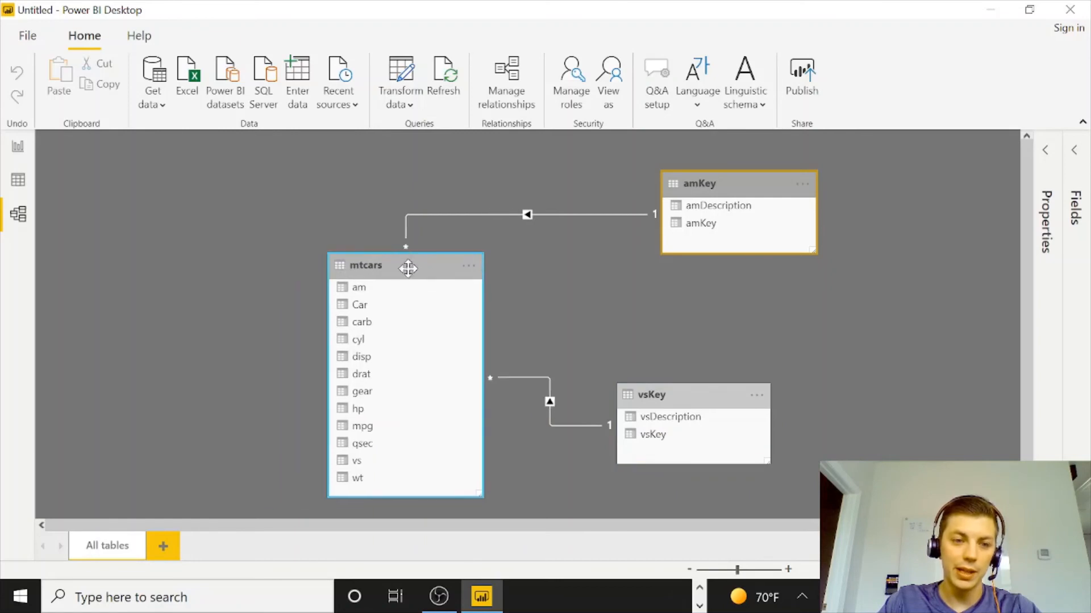
Add a page-level filter on vsDescription with both Straight and V-shaped selected.
click(18, 147)
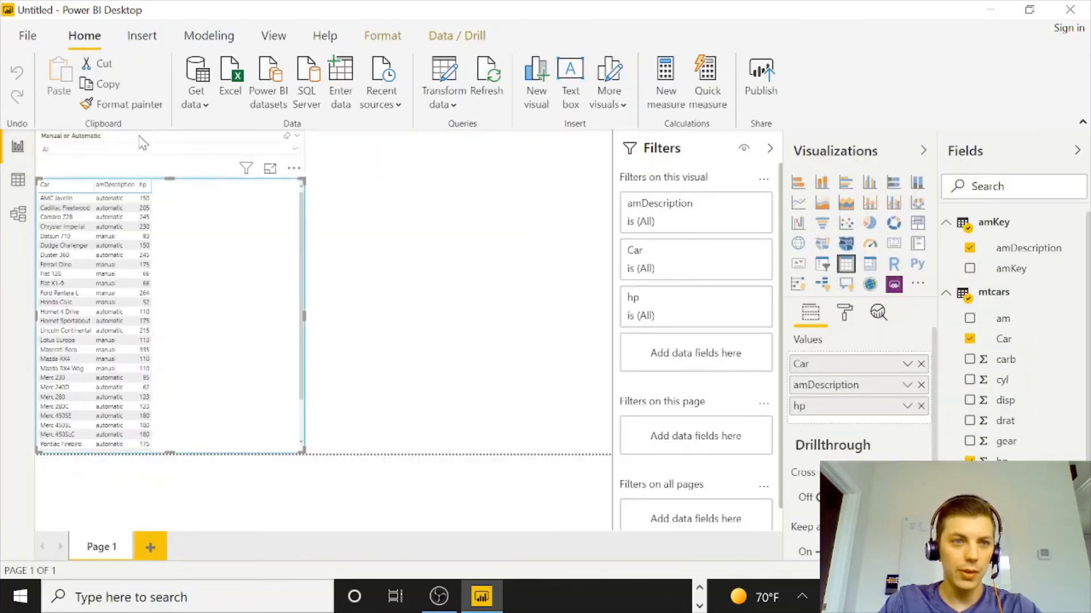
click(211, 145)
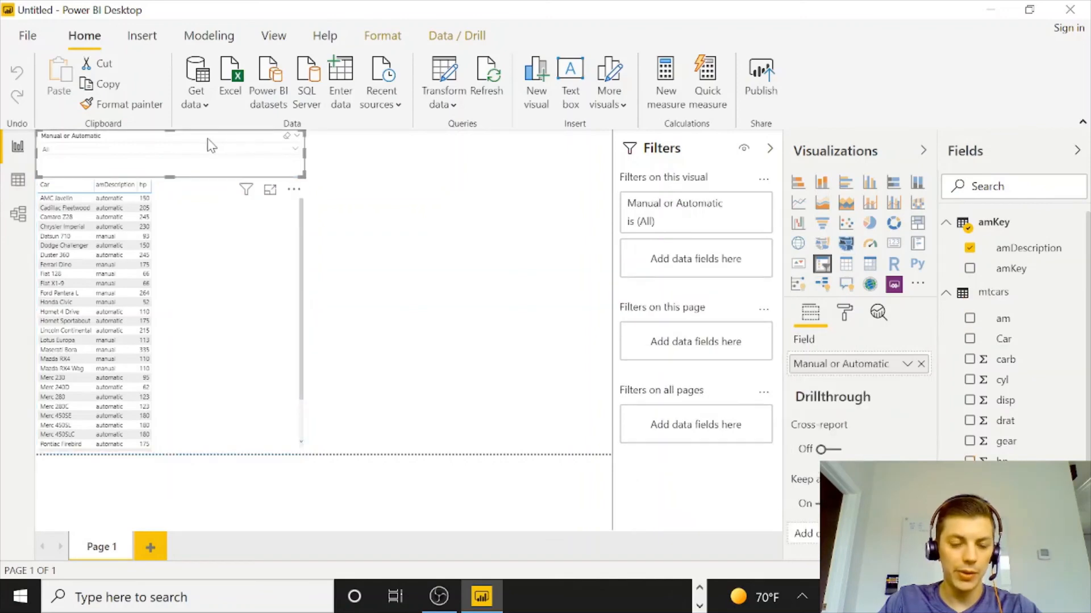
click(644, 302)
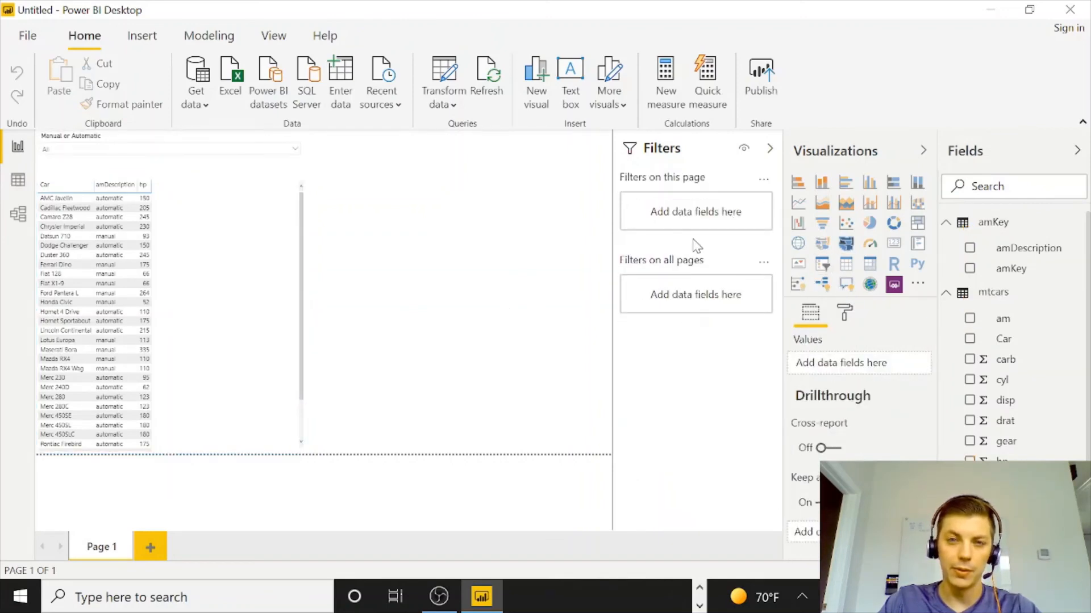
scroll(992, 295, down, 1)
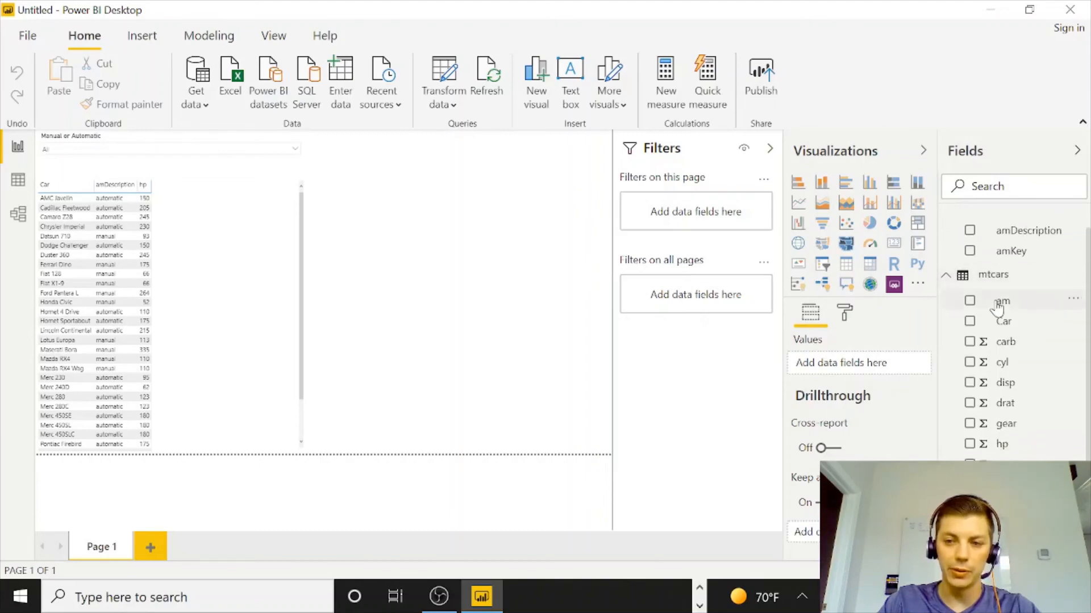
scroll(1016, 438, down, 3)
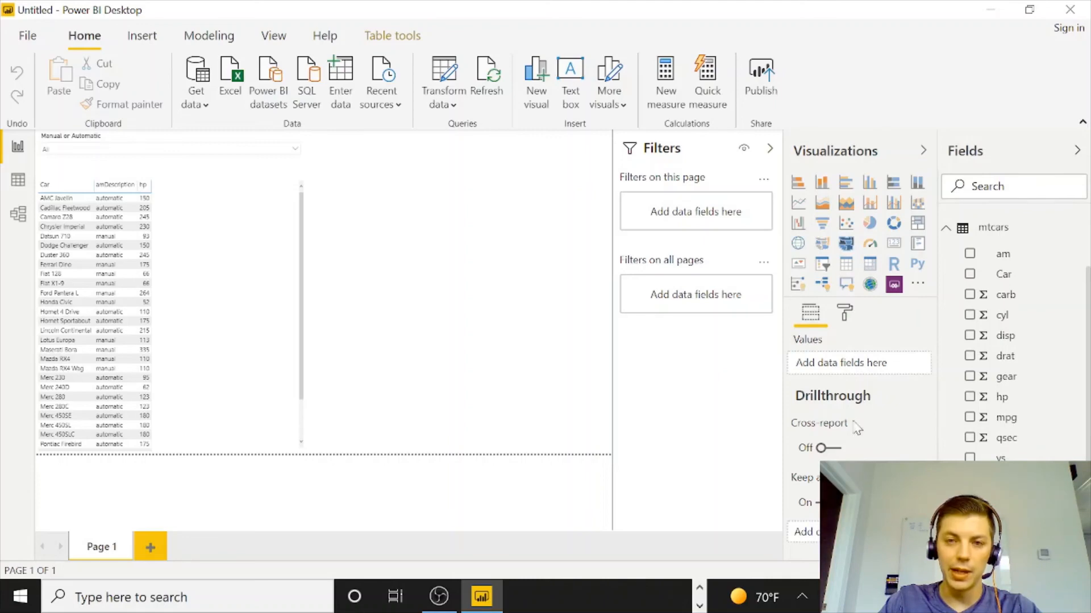
drag(856, 428, 707, 228)
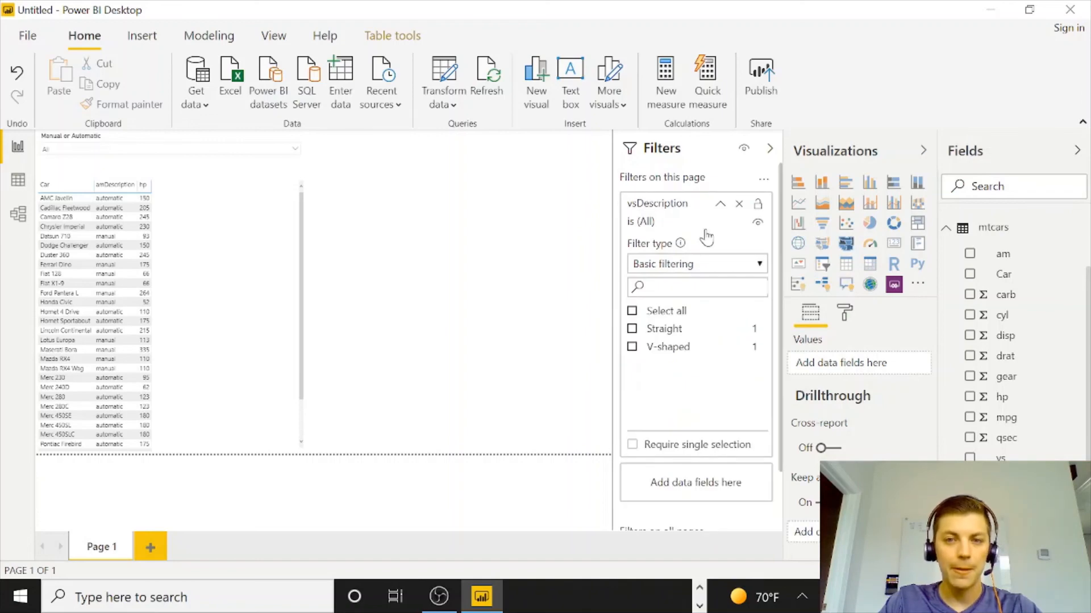
click(633, 331)
click(633, 347)
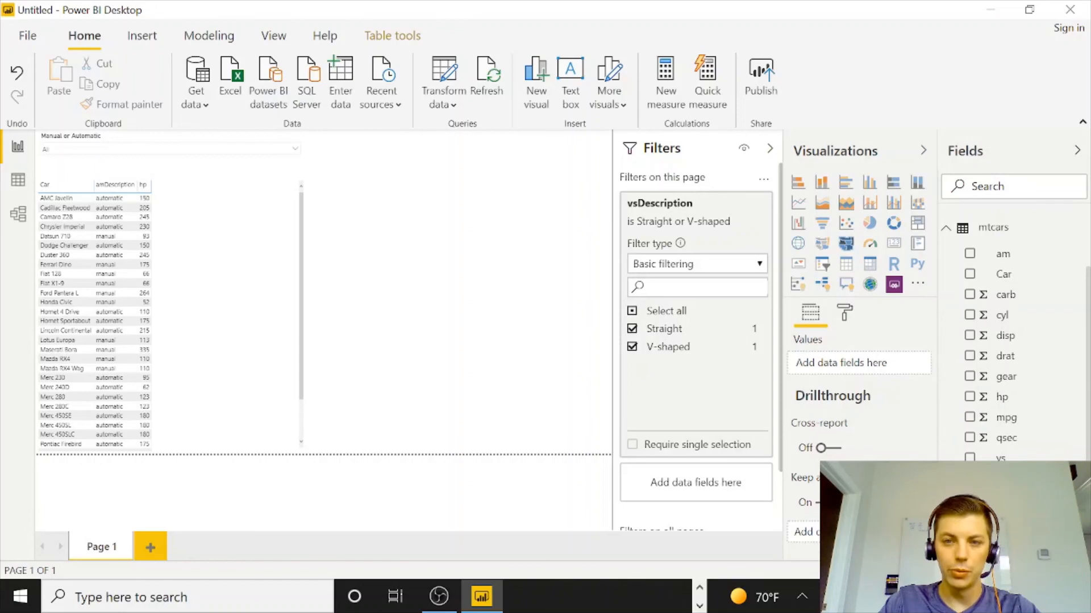
Add vsKey and amKey to the car table and remove the hp and amDescription columns.
drag(1000, 499, 240, 286)
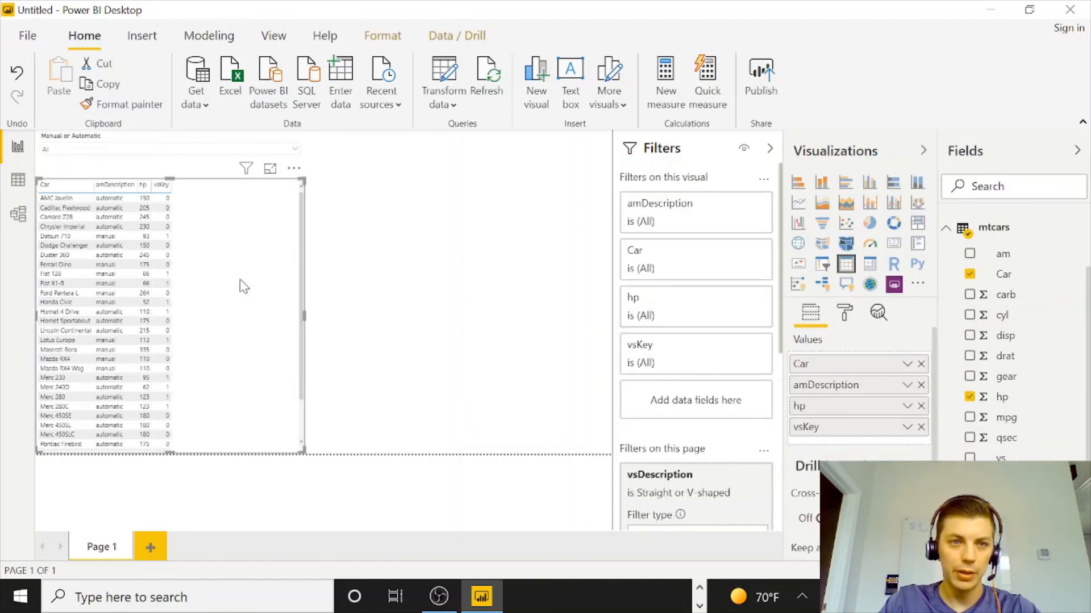
scroll(1011, 255, up, 1)
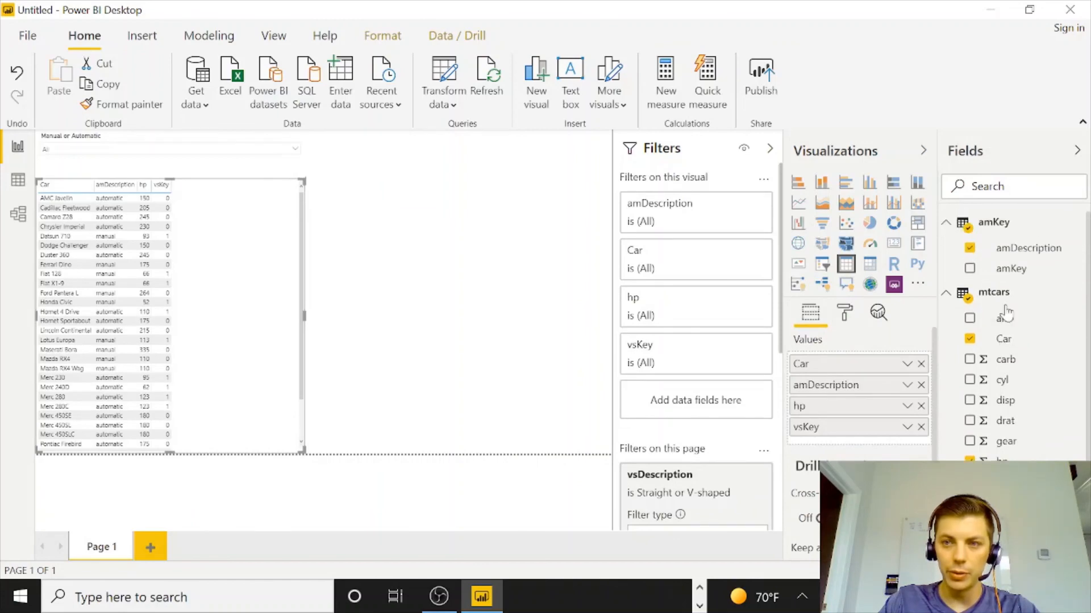
drag(1011, 268, 896, 419)
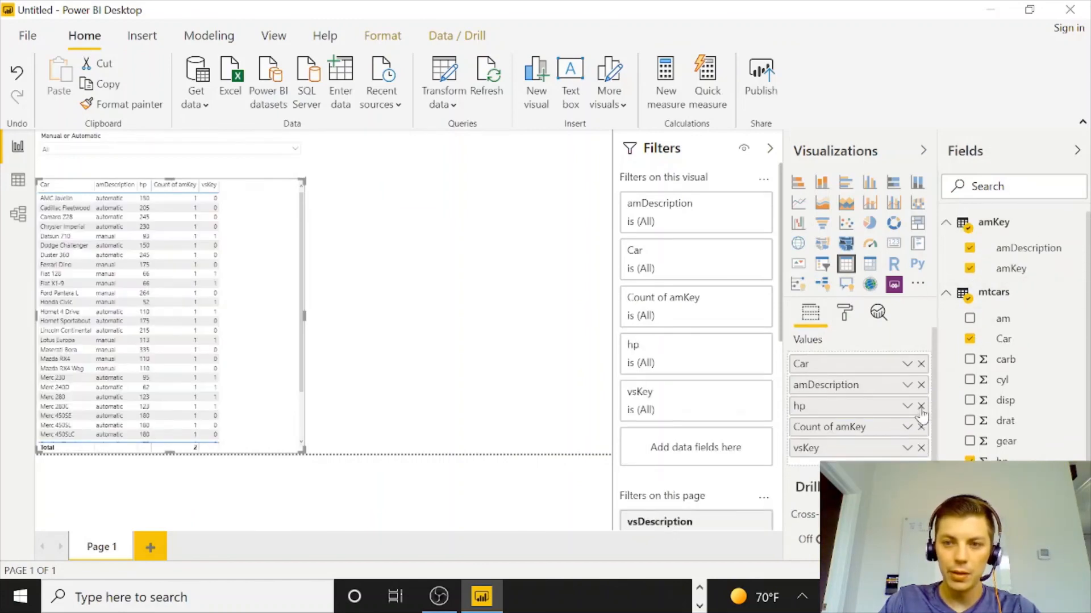
click(920, 405)
click(921, 385)
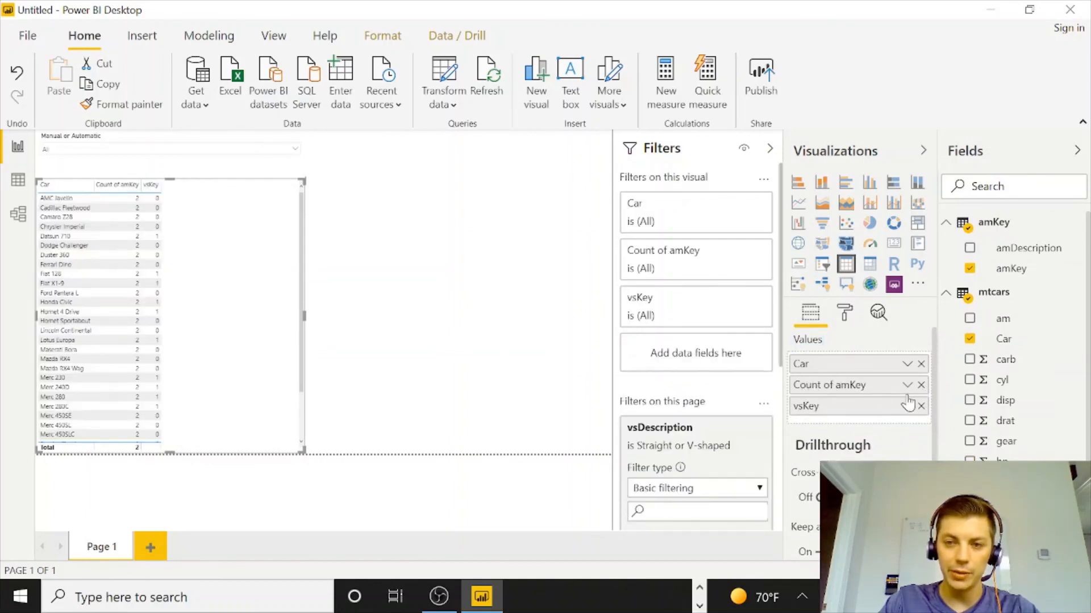
Set amKey to Don't summarize and add amDescription and vsDescription columns to the table.
click(907, 385)
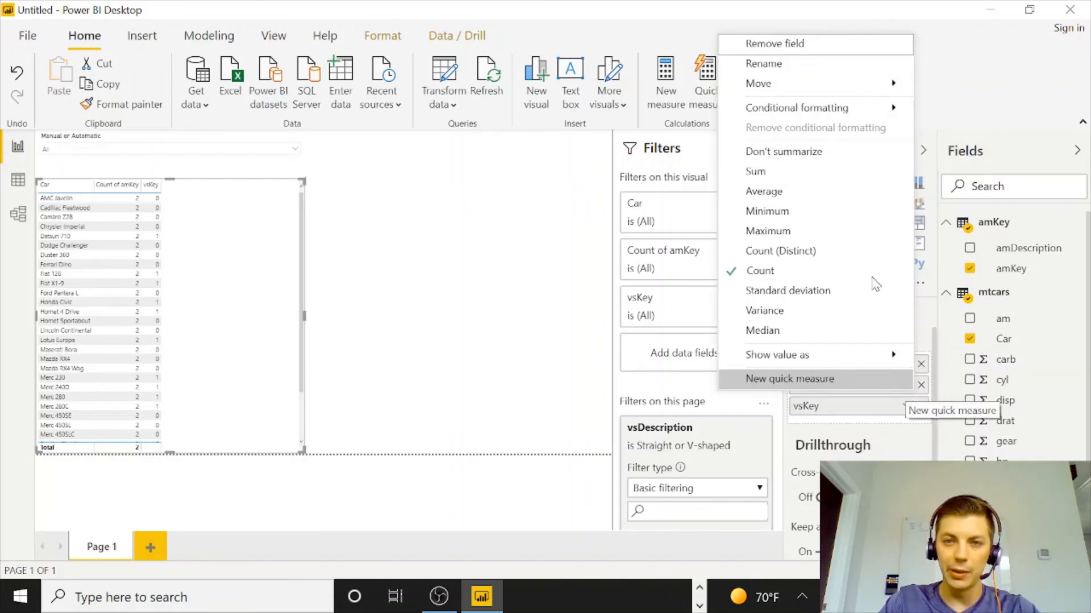
click(783, 151)
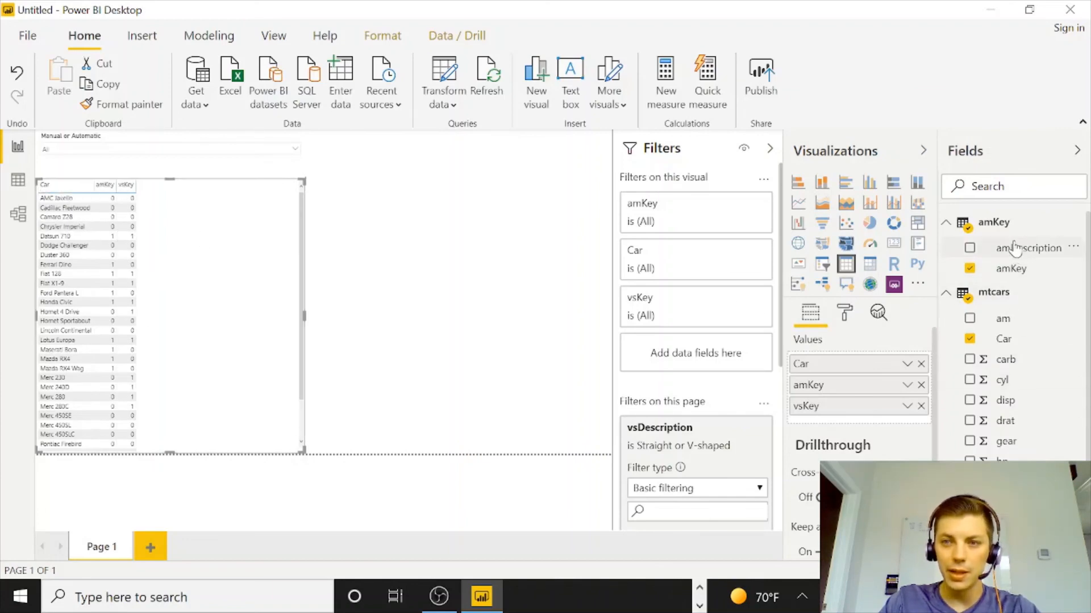
drag(1016, 256, 868, 403)
scroll(1049, 340, down, 1)
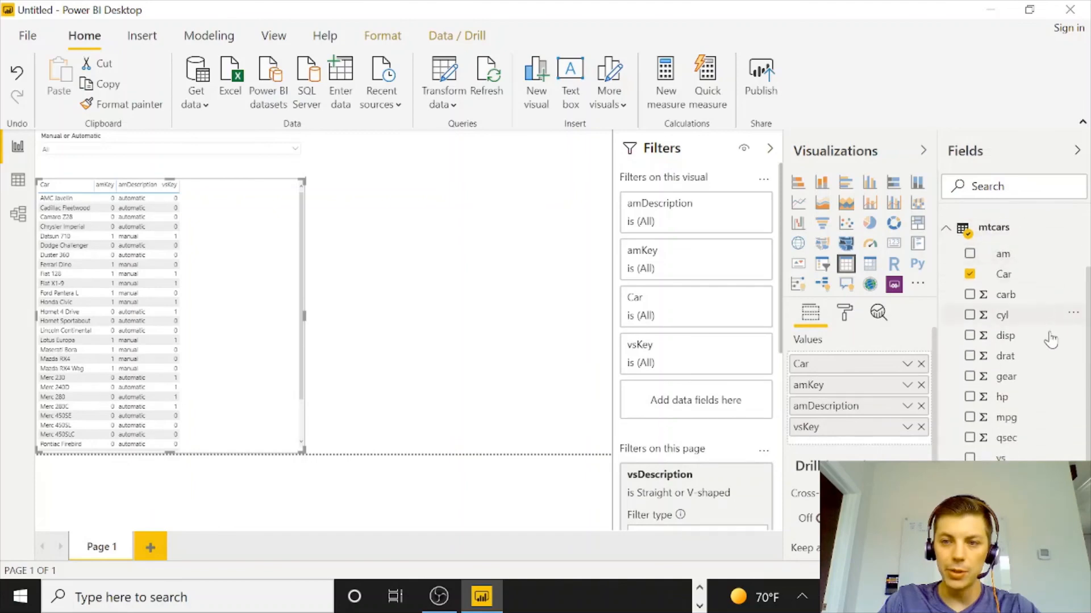
drag(1008, 478, 885, 443)
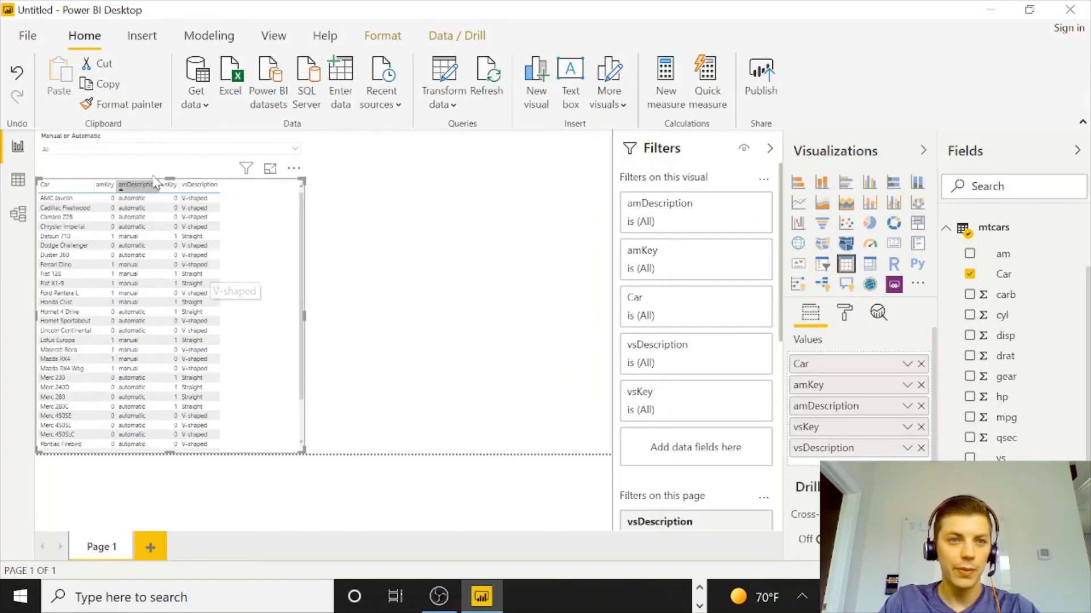
Select manual in the Manual or Automatic slicer.
click(108, 149)
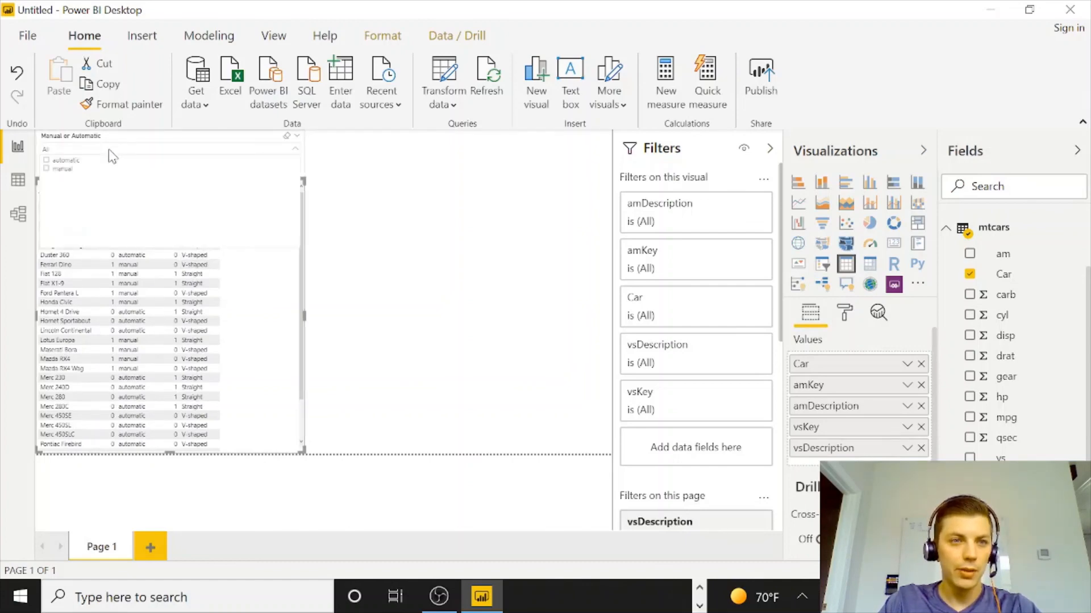
click(47, 168)
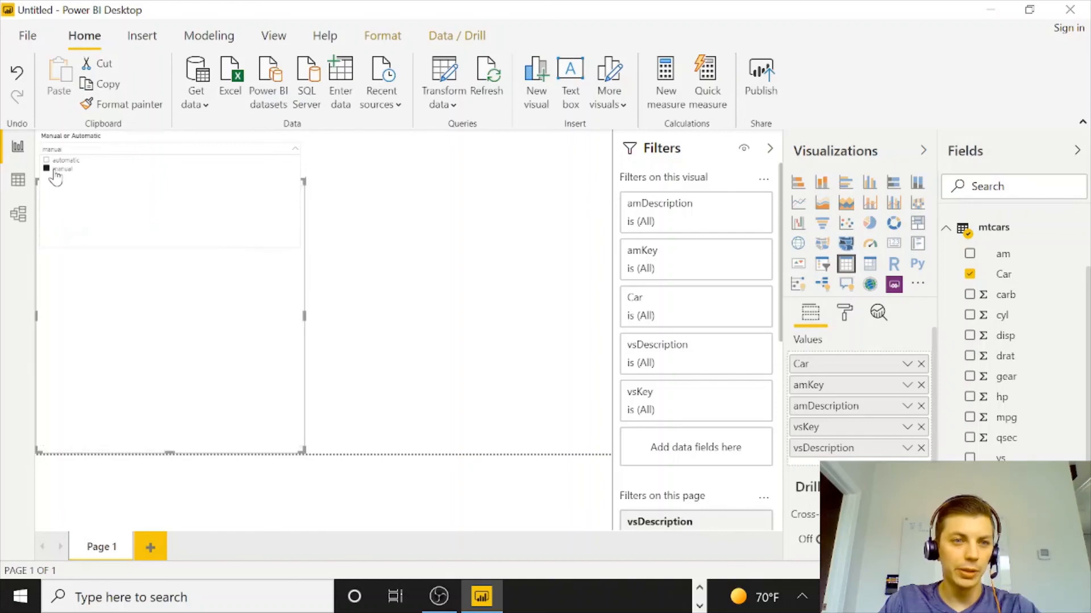
click(188, 415)
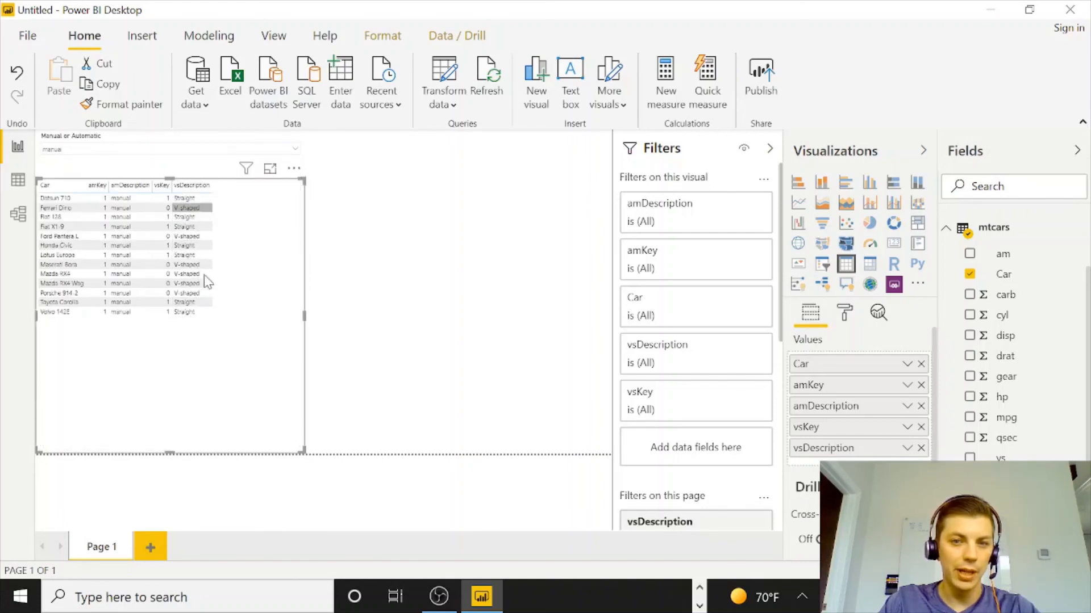
Restrict the page's vsDescription filter to Straight only.
scroll(644, 306, down, 3)
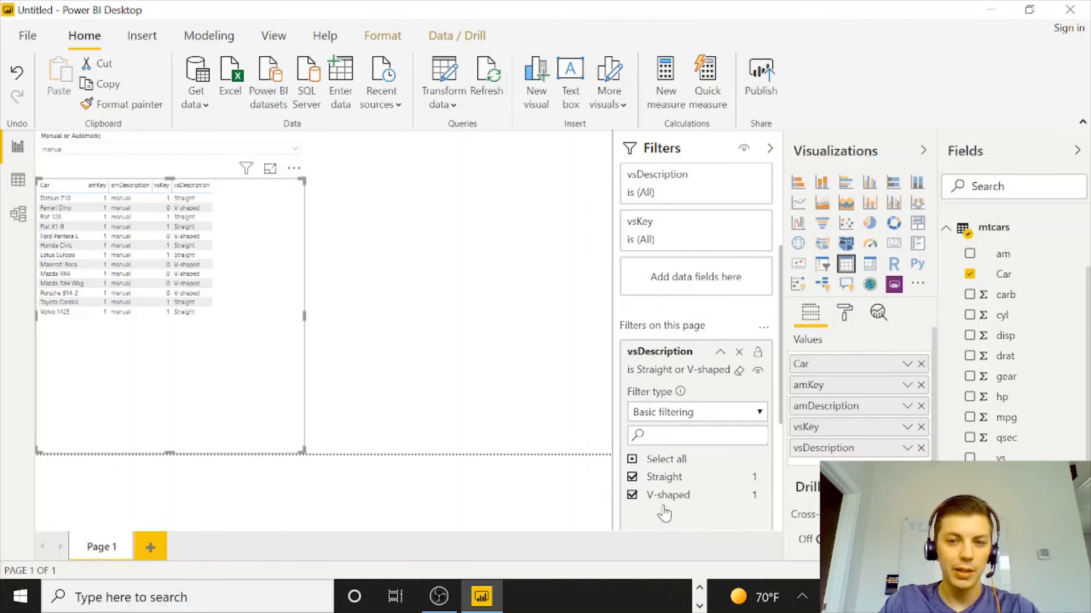
click(632, 495)
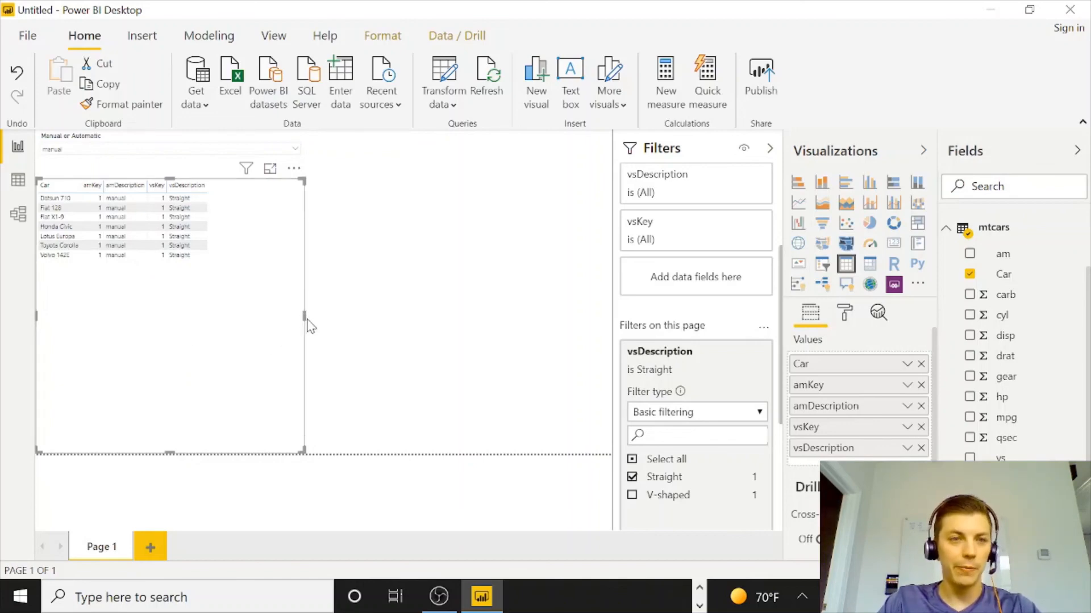
Set the table visual's style to Condensed, after trying Contrast alternating rows and Minimal.
click(842, 316)
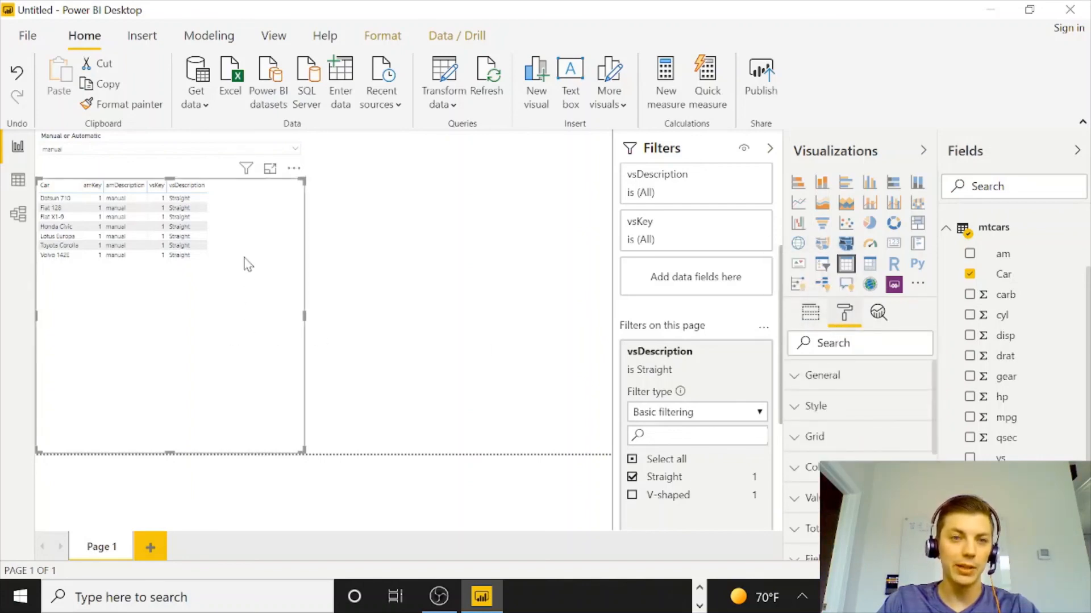
click(798, 415)
click(847, 456)
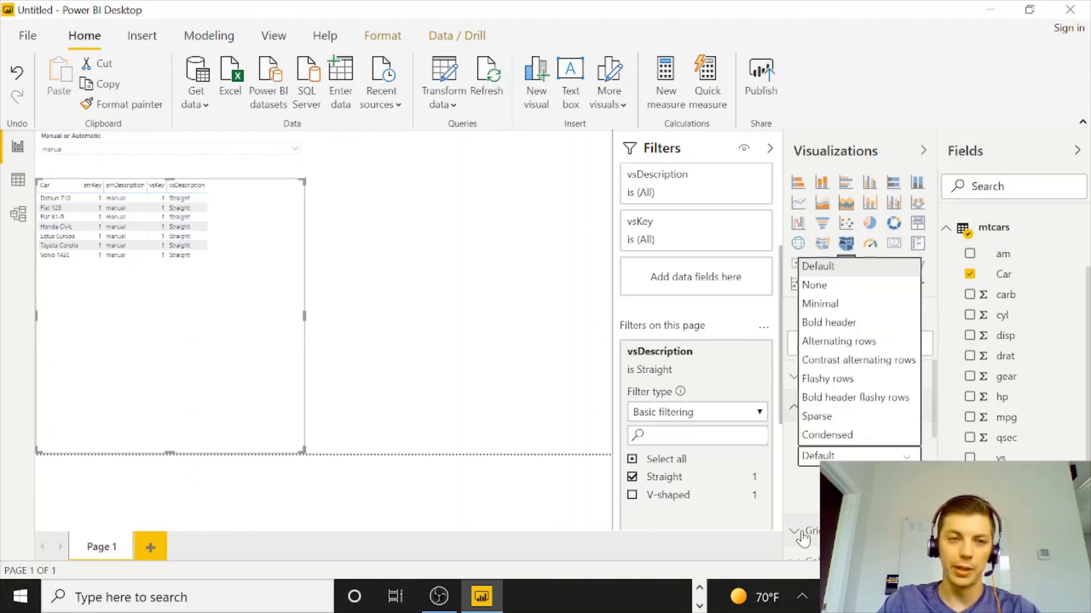
click(845, 362)
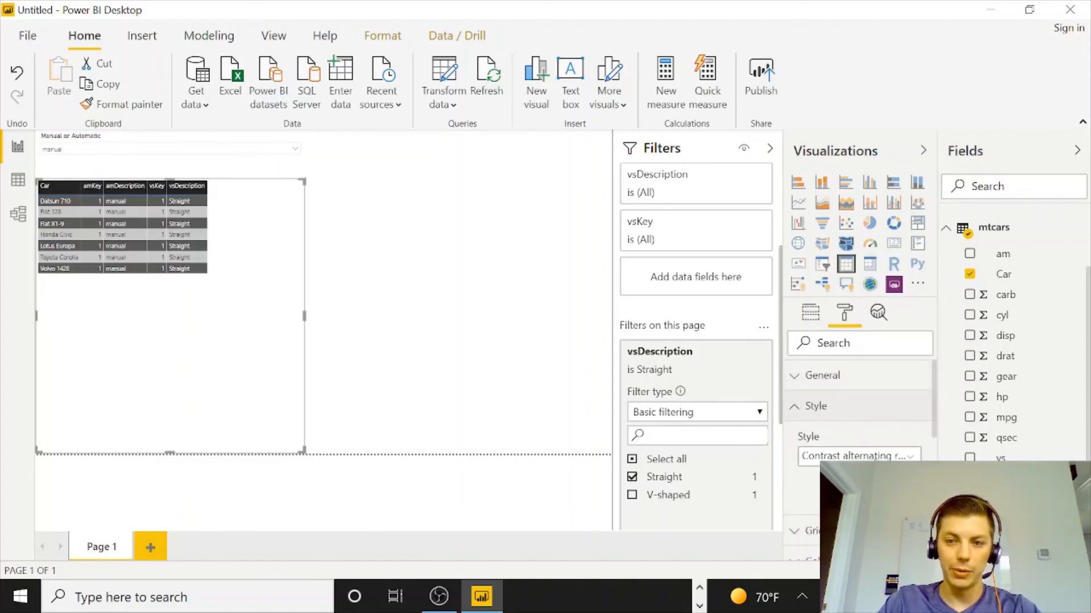
click(859, 456)
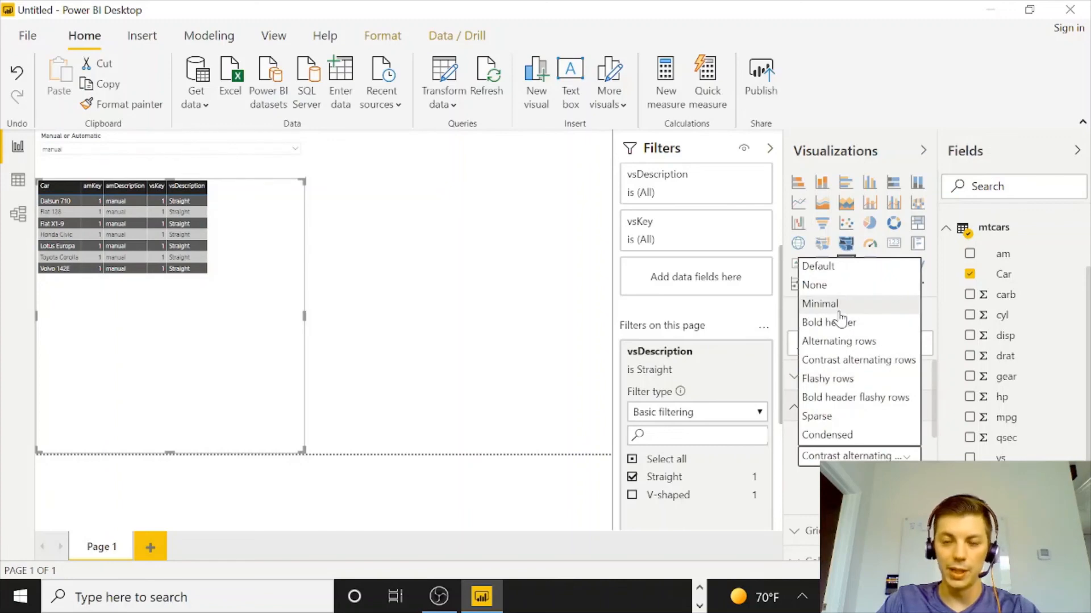
click(840, 311)
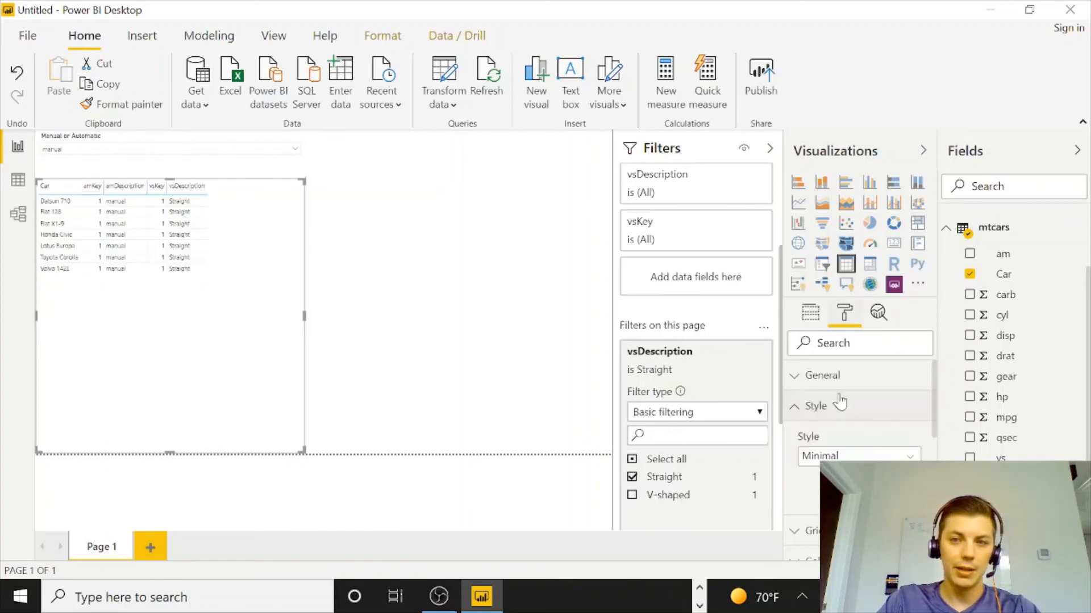
click(852, 456)
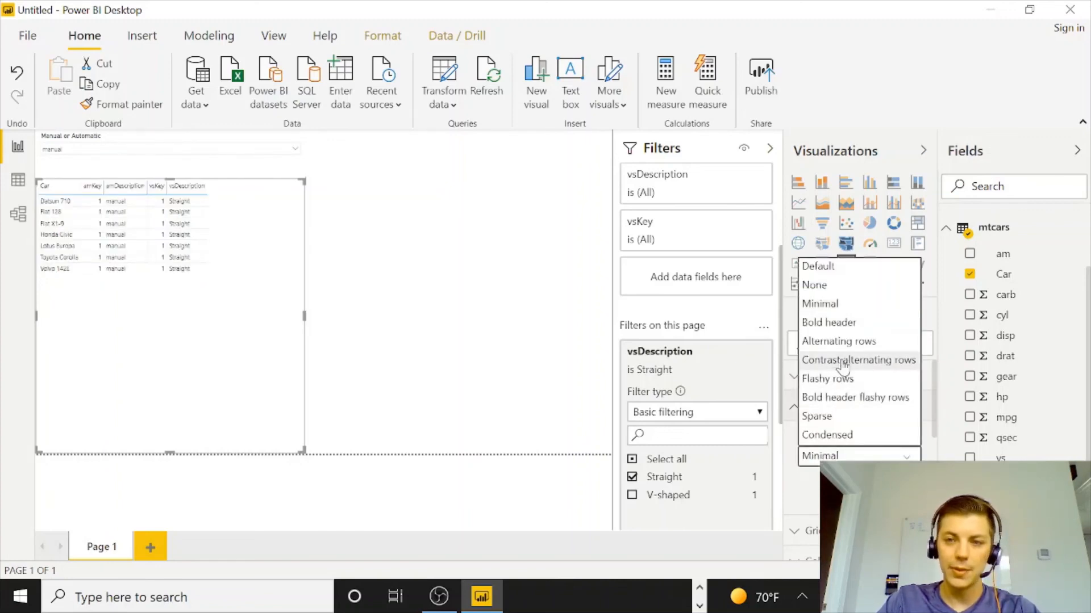
click(842, 434)
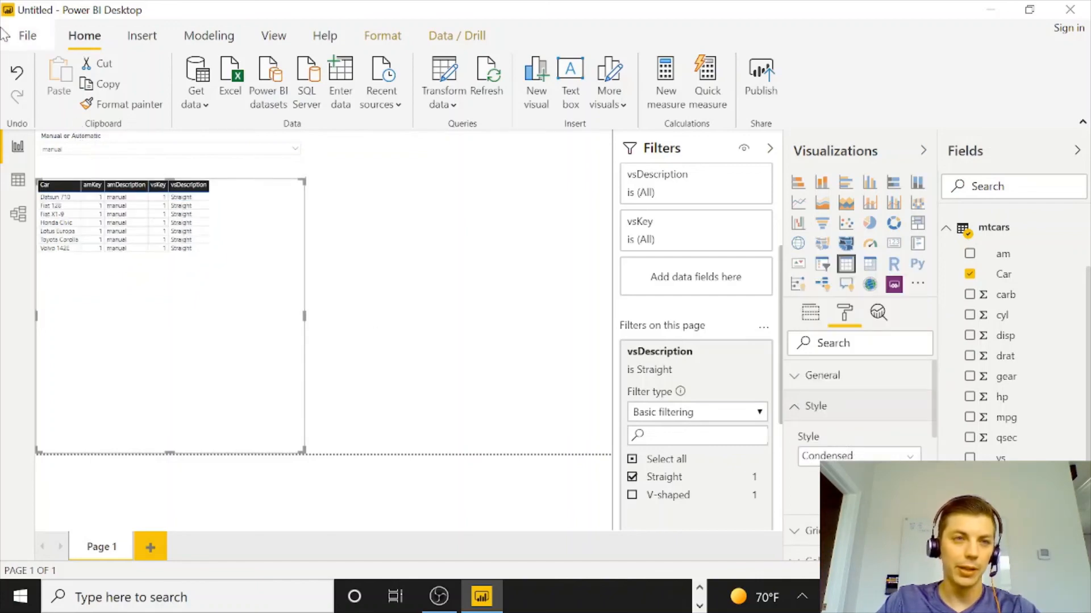
Save the report as a Power BI file named dsbb_Power in the DSBB folder on the Desktop.
click(23, 35)
key(Escape)
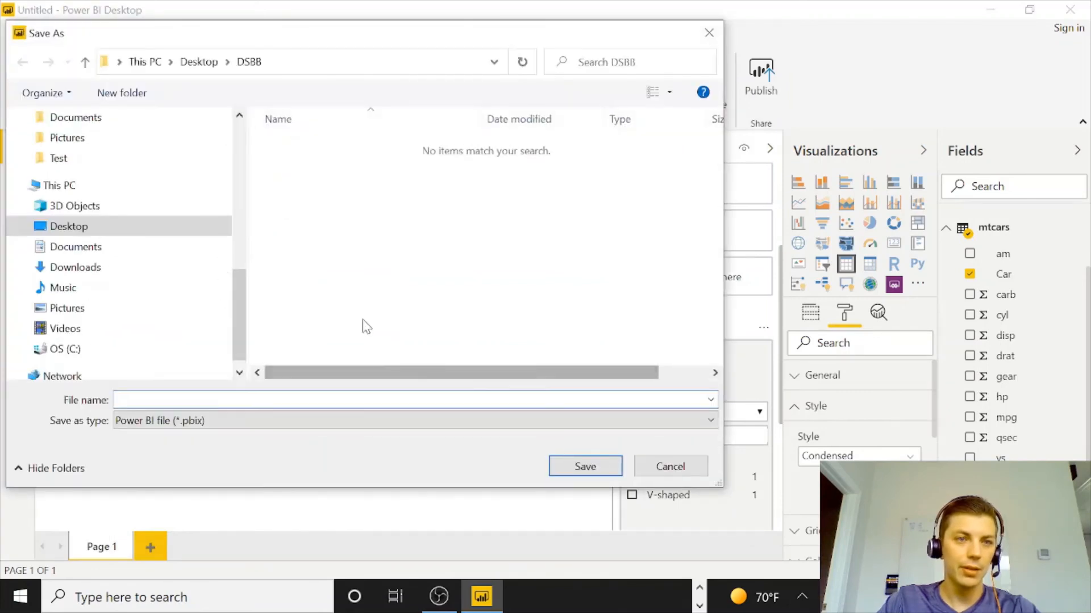
drag(238, 273, 237, 128)
click(124, 153)
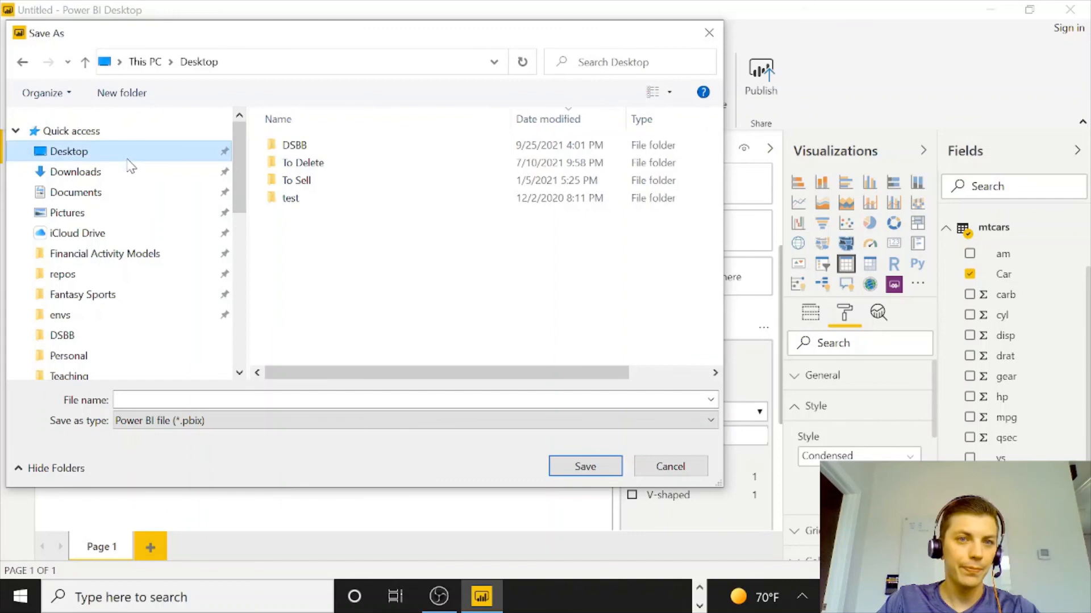
click(304, 147)
double_click(305, 149)
click(221, 399)
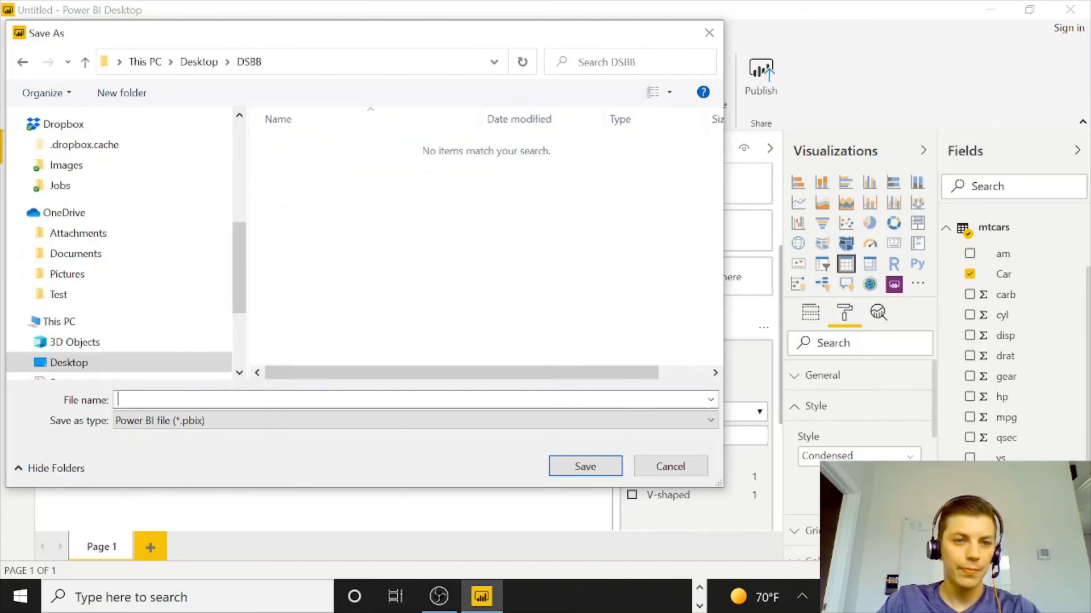
text(dsbb)
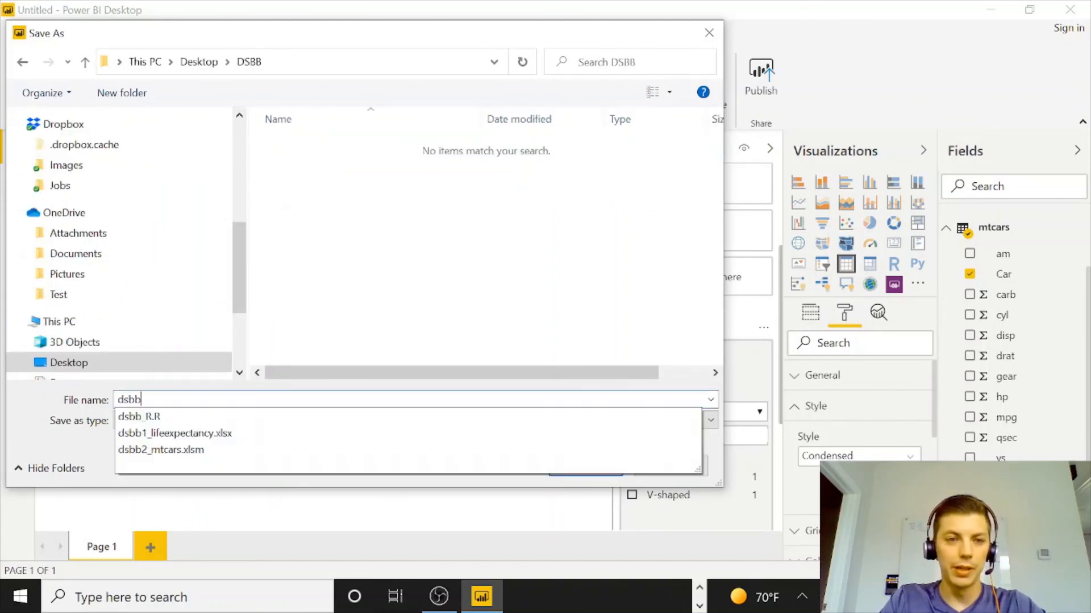
text(_PowerBI)
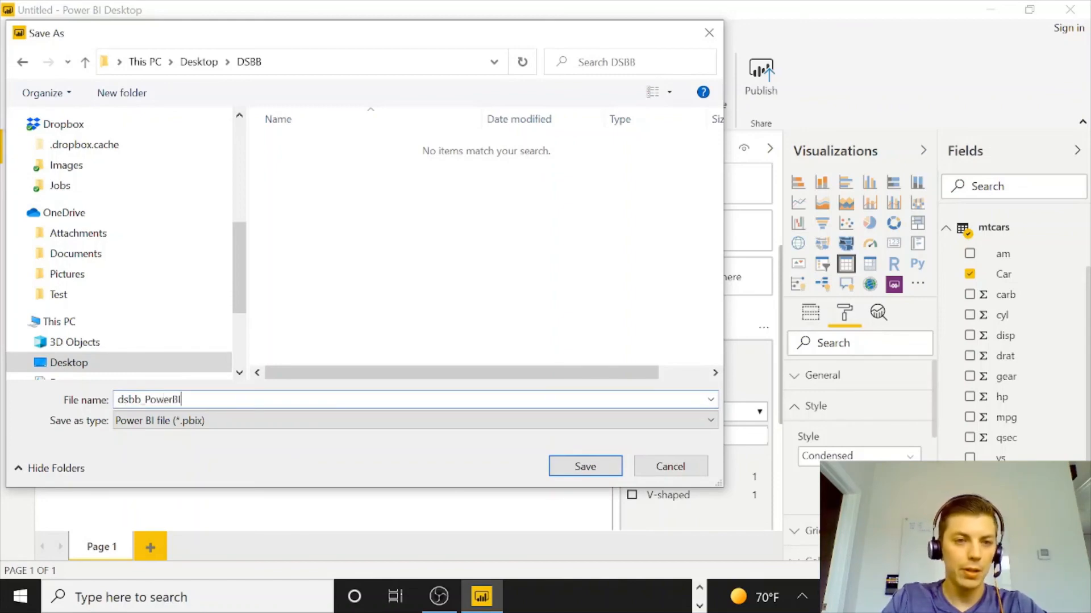
click(564, 465)
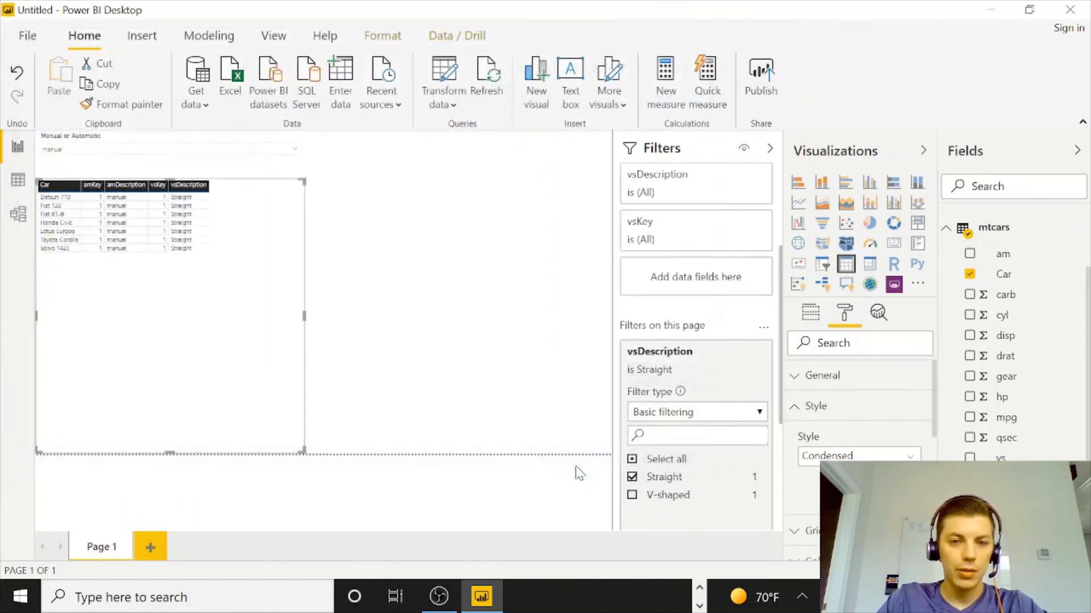